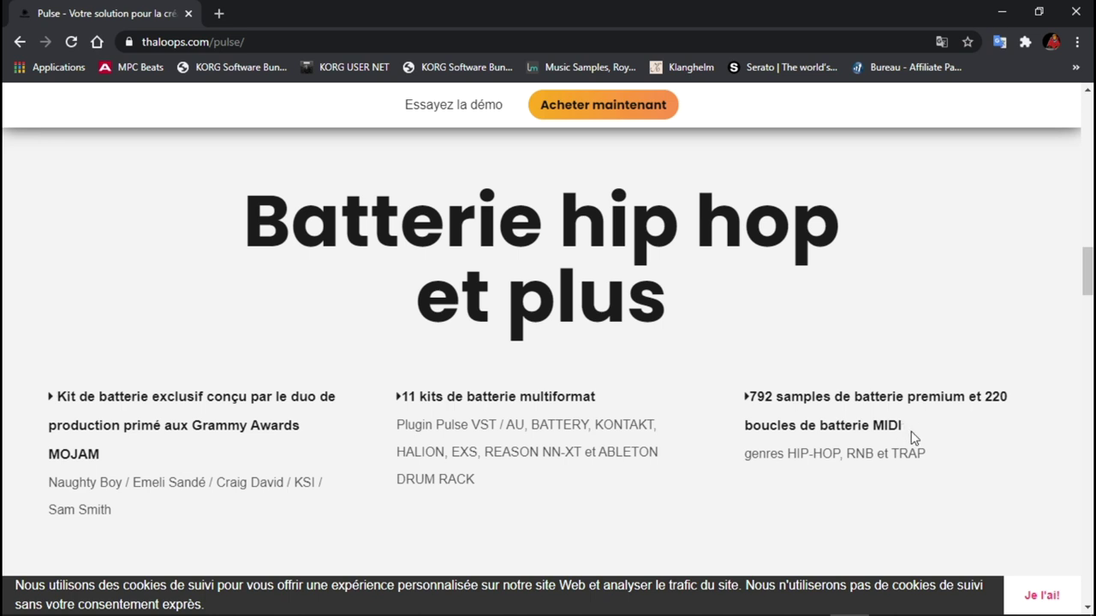
Look through the Pulse product page for its description, drum kit formats, sample contents and interface pictures
{"action": "scroll", "coordinate": [920, 385], "scroll_direction": "down", "scroll_amount": 3}
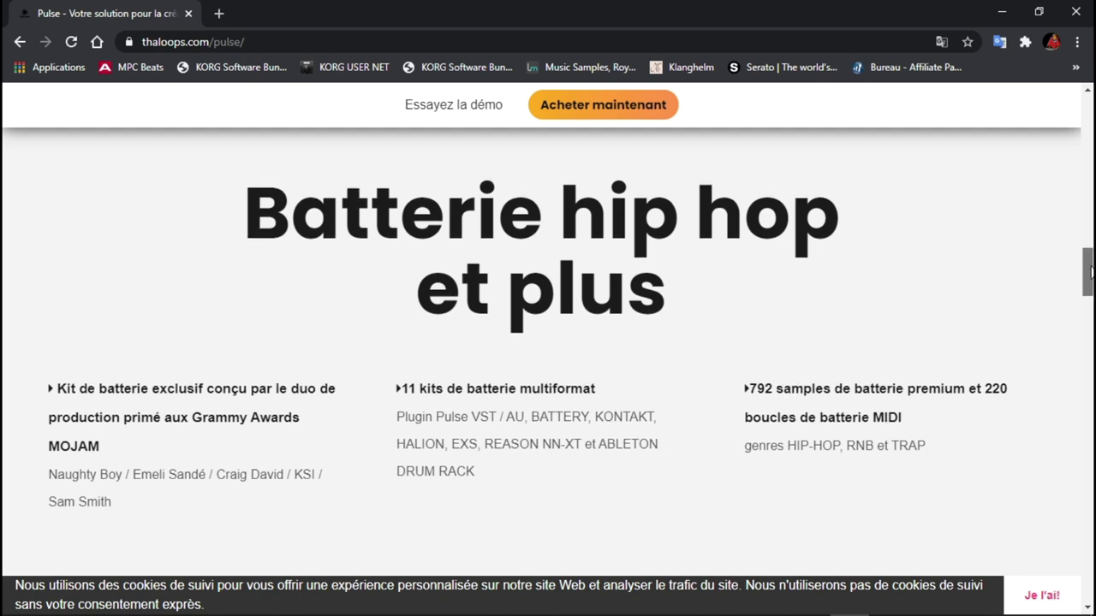
{"action": "scroll", "coordinate": [548, 385], "scroll_direction": "down", "scroll_amount": 3}
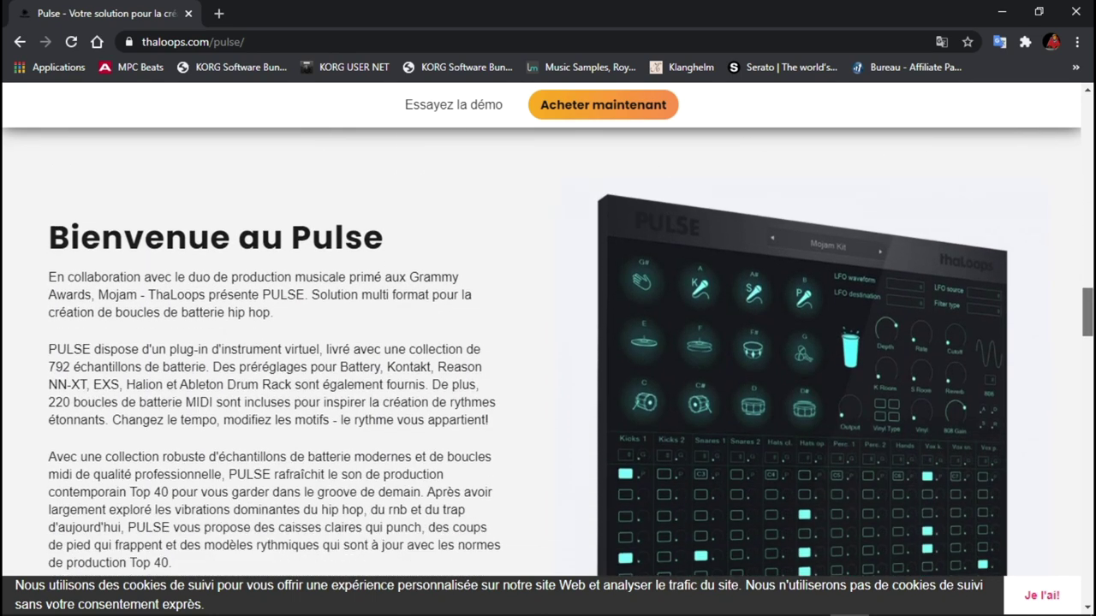
{"action": "scroll", "coordinate": [548, 351], "scroll_direction": "down", "scroll_amount": 4}
{"action": "scroll", "coordinate": [1089, 298], "scroll_direction": "up", "scroll_amount": 5}
{"action": "left_click_drag", "start_coordinate": [1090, 298], "coordinate": [1070, 115]}
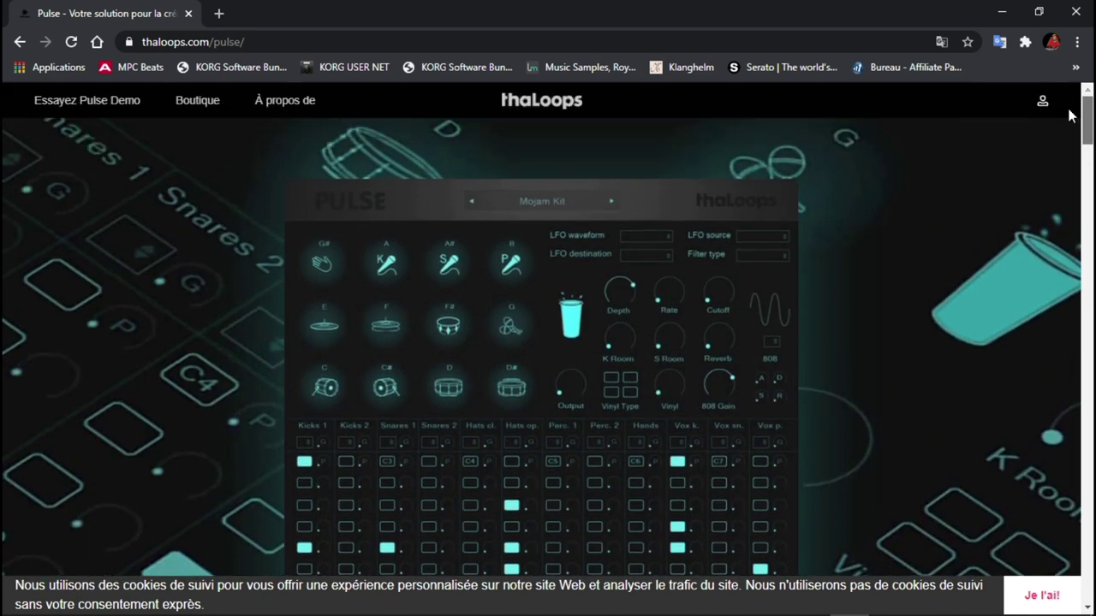
{"action": "scroll", "coordinate": [1069, 116], "scroll_direction": "down", "scroll_amount": 2}
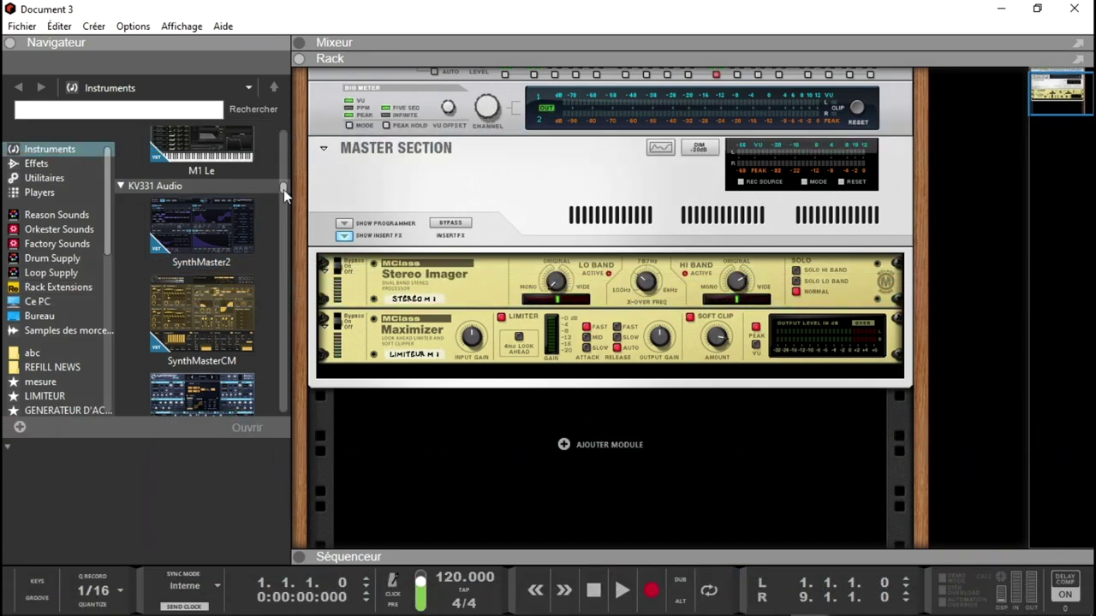
Switch to Reason, add the ThaLoops Pulse instrument below the mastering devices in the rack, and open its plugin window clear of the browser
{"action": "left_click_drag", "start_coordinate": [284, 189], "coordinate": [309, 411]}
{"action": "left_click", "coordinate": [207, 192]}
{"action": "left_click_drag", "start_coordinate": [207, 187], "coordinate": [530, 477]}
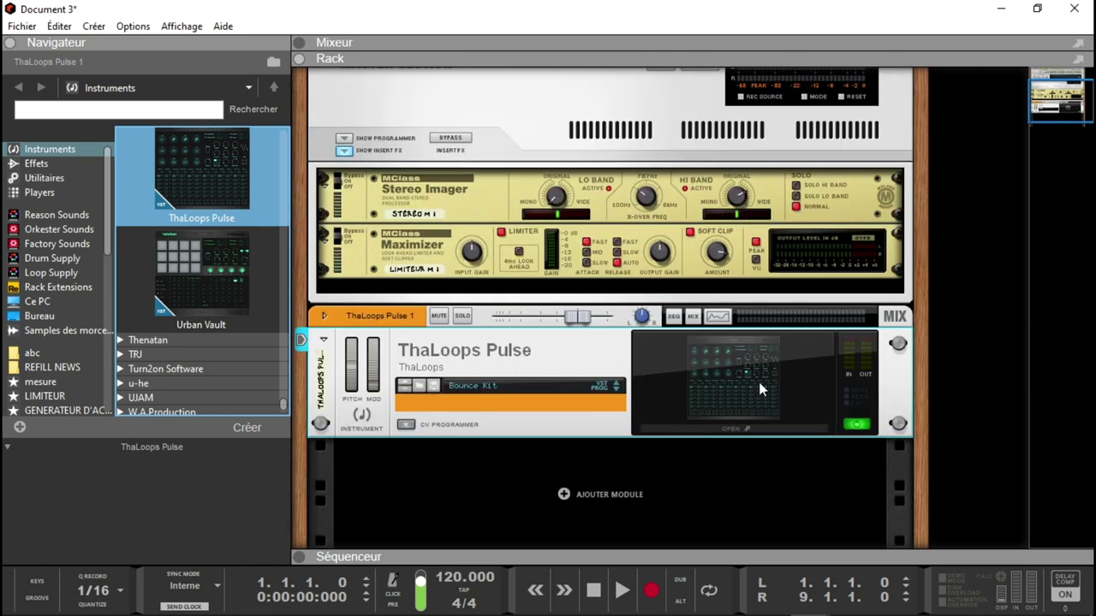
{"action": "left_click", "coordinate": [740, 430]}
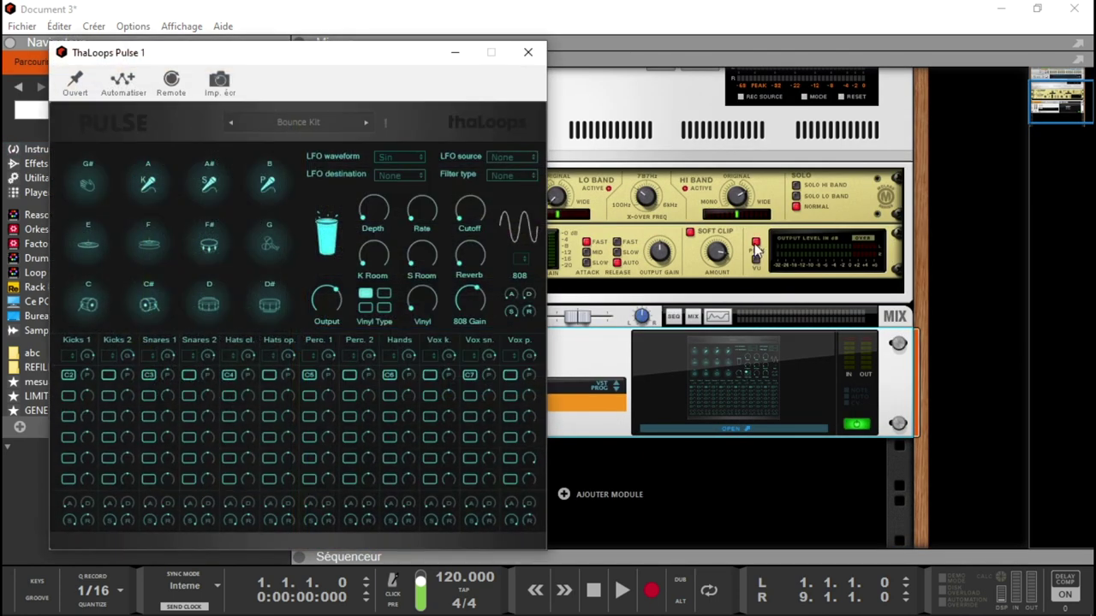
{"action": "left_click_drag", "start_coordinate": [355, 66], "coordinate": [694, 58]}
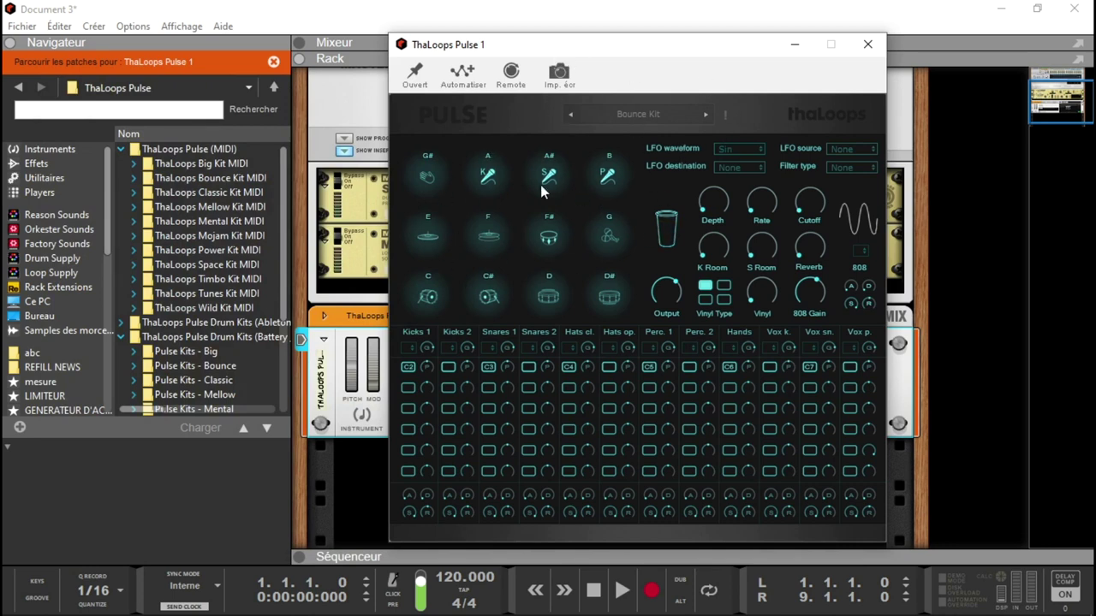
Review the drum kits available in the Pulse plugin without changing the kit
{"action": "left_click", "coordinate": [633, 120]}
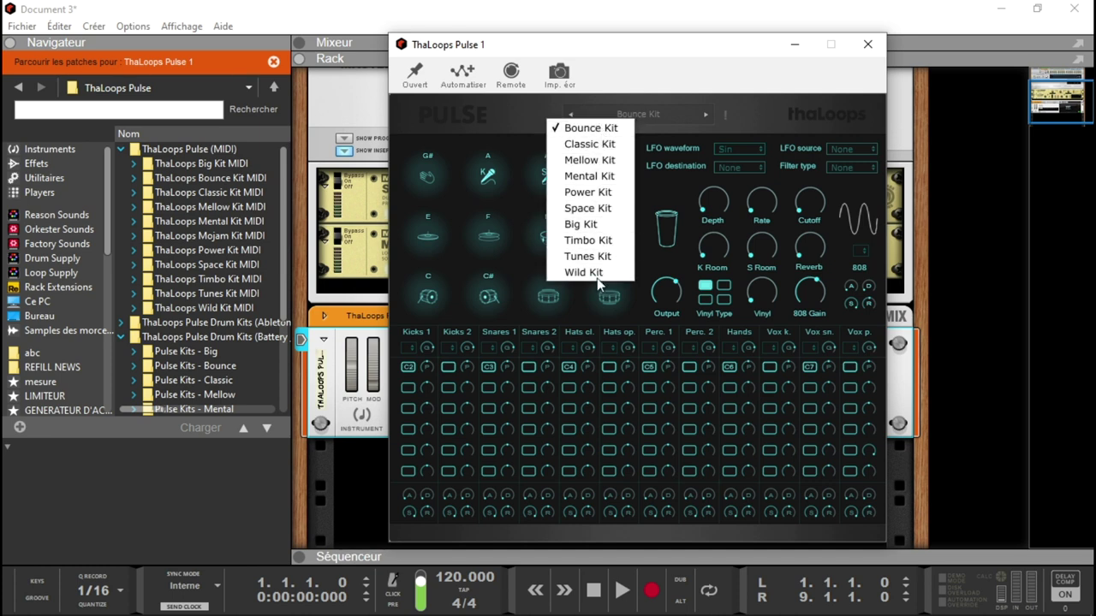
{"action": "left_click", "coordinate": [664, 113]}
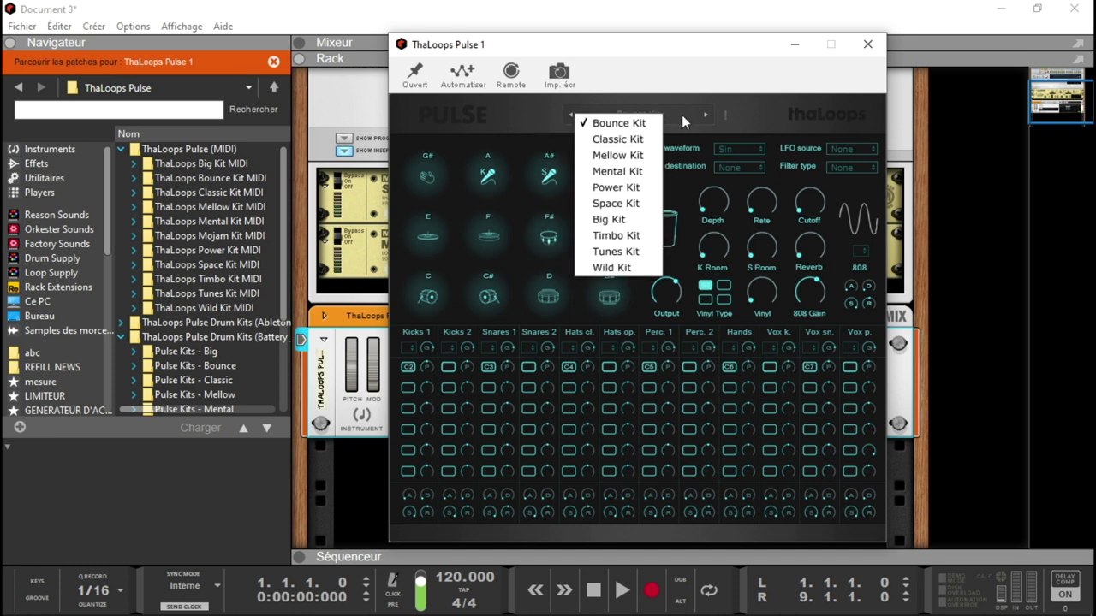
{"action": "left_click", "coordinate": [751, 192]}
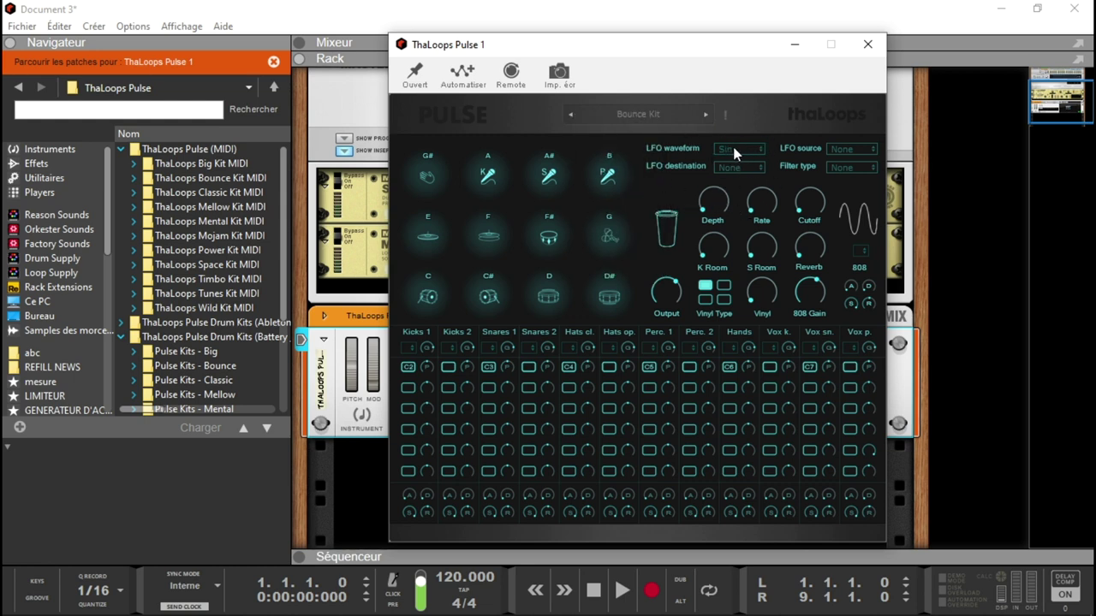
Review the available LFO waveform, LFO destination, LFO source and filter type options in Pulse
{"action": "left_click", "coordinate": [733, 150]}
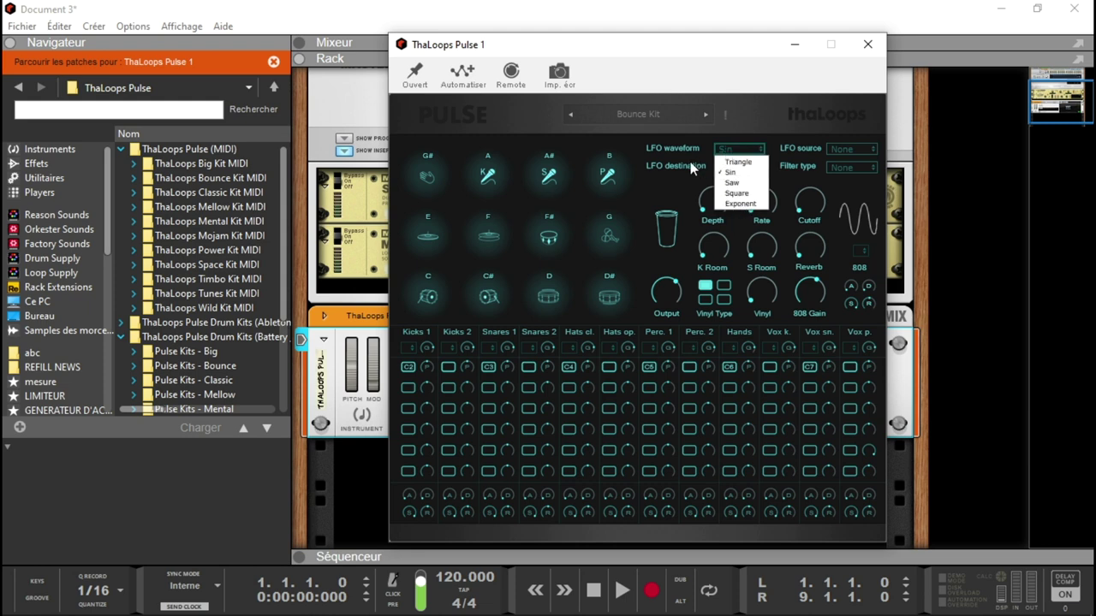
{"action": "left_click", "coordinate": [691, 167]}
{"action": "left_click", "coordinate": [732, 168]}
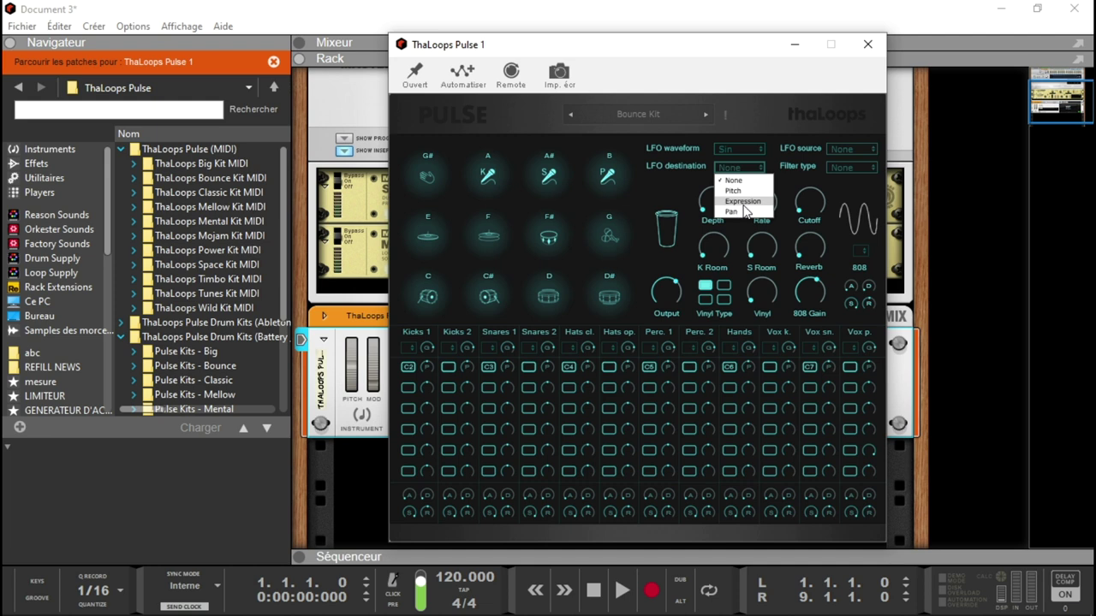
{"action": "left_click", "coordinate": [798, 162]}
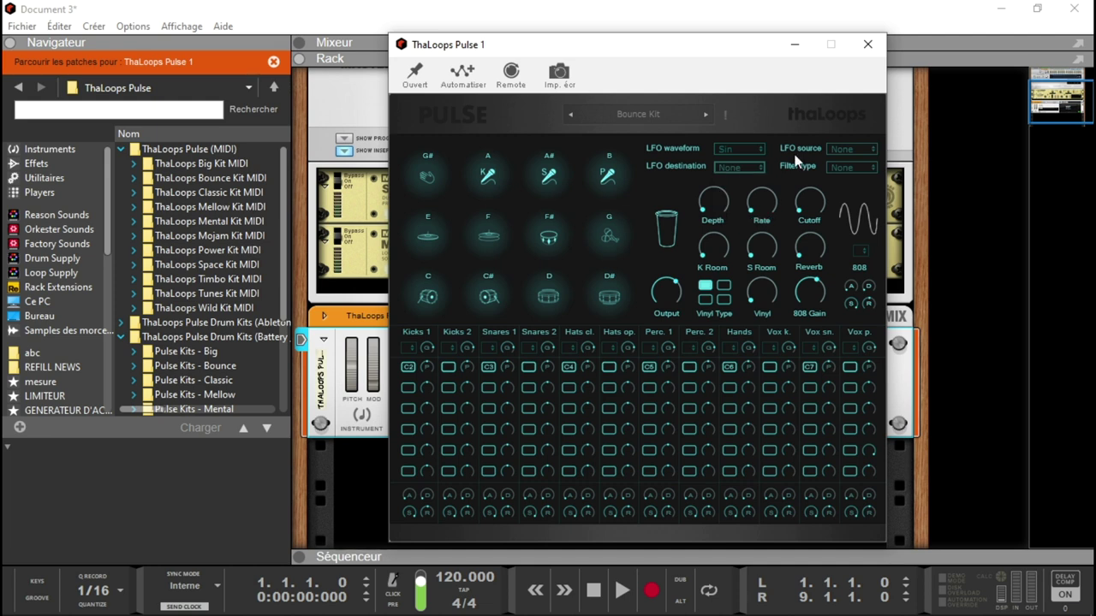
{"action": "left_click", "coordinate": [842, 149]}
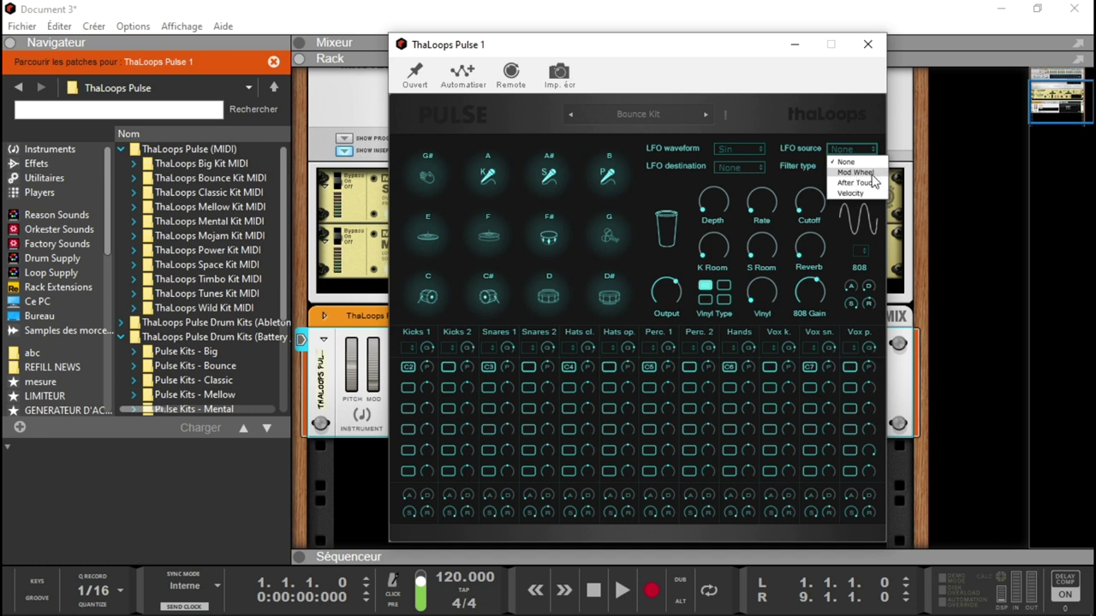
{"action": "left_click", "coordinate": [814, 168]}
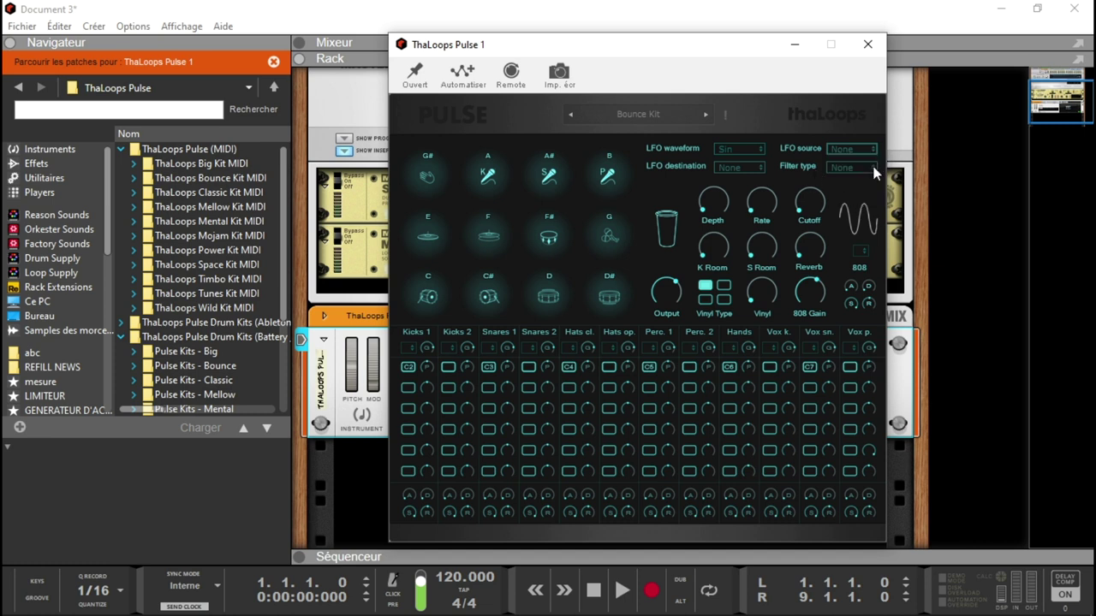
{"action": "left_click", "coordinate": [837, 170]}
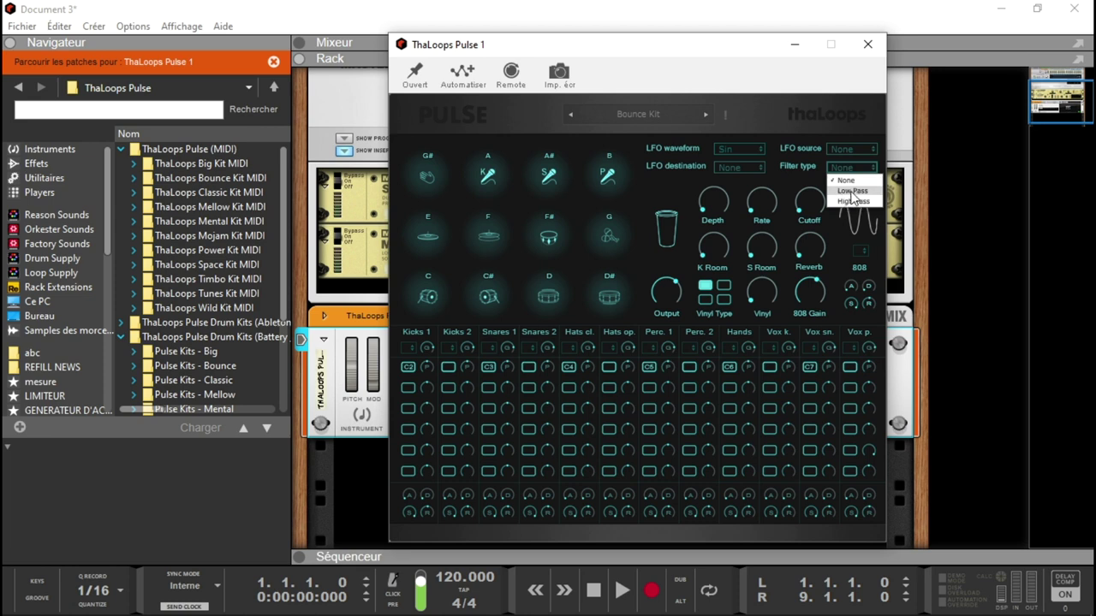
{"action": "left_click", "coordinate": [804, 172]}
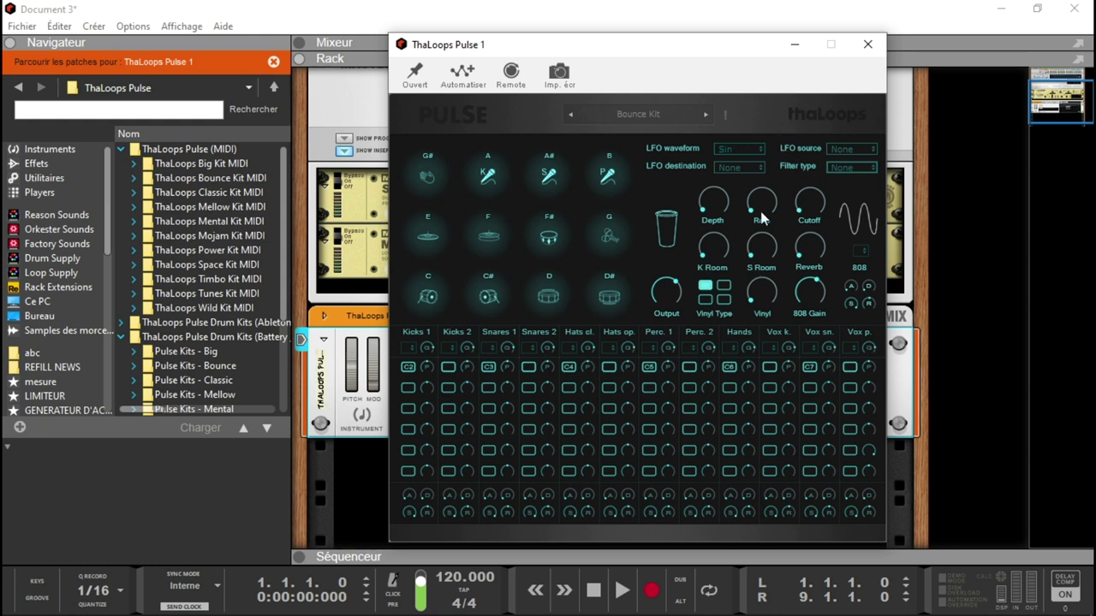
Try out Pulse's Depth, Rate, K Room and Vinyl knobs and switch between vinyl types
{"action": "left_click_drag", "start_coordinate": [703, 205], "coordinate": [687, 58]}
{"action": "left_click_drag", "start_coordinate": [759, 205], "coordinate": [749, 175]}
{"action": "left_click_drag", "start_coordinate": [717, 252], "coordinate": [772, 269]}
{"action": "left_click_drag", "start_coordinate": [753, 294], "coordinate": [724, 190]}
{"action": "left_click", "coordinate": [704, 299]}
{"action": "left_click", "coordinate": [705, 286]}
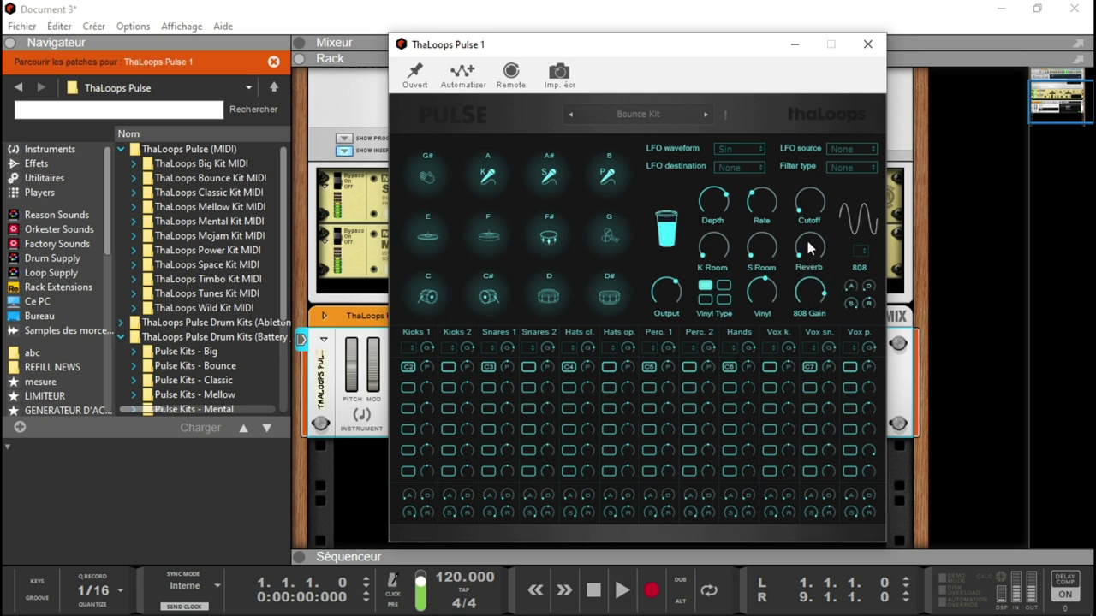
Review the sound numbers offered for the 808 and the Vox p. channel, and close the Pulse window
{"action": "left_click", "coordinate": [860, 250]}
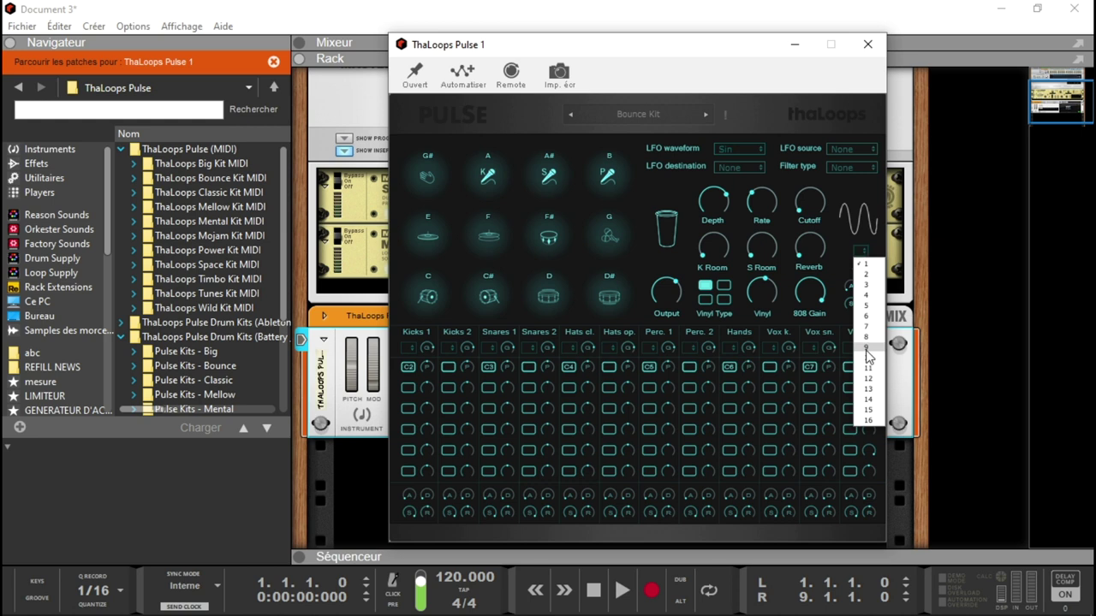
{"action": "left_click", "coordinate": [860, 250]}
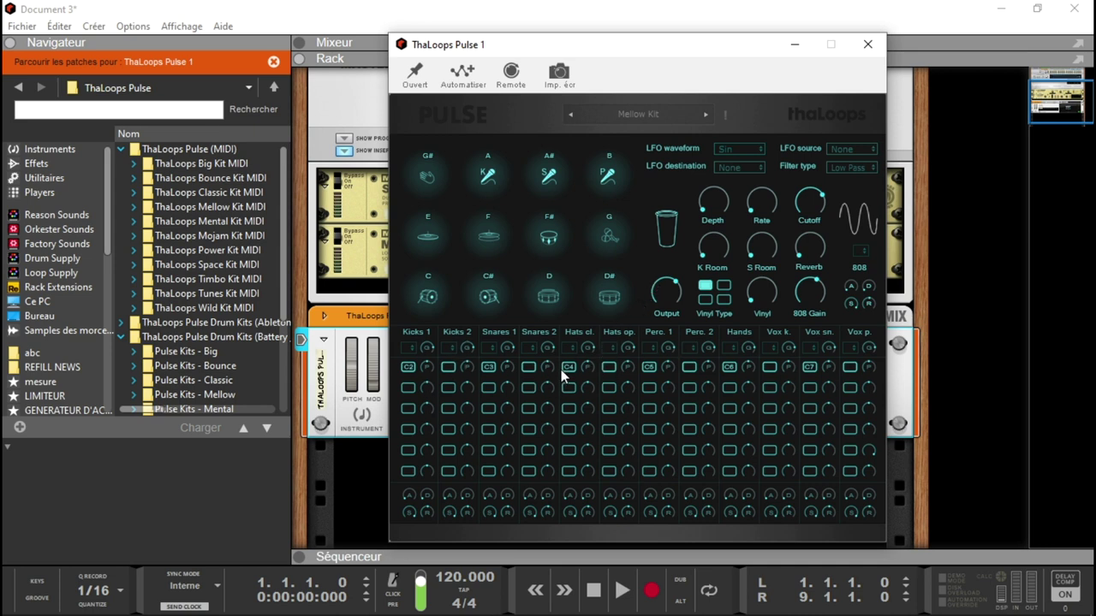
{"action": "left_click", "coordinate": [849, 348]}
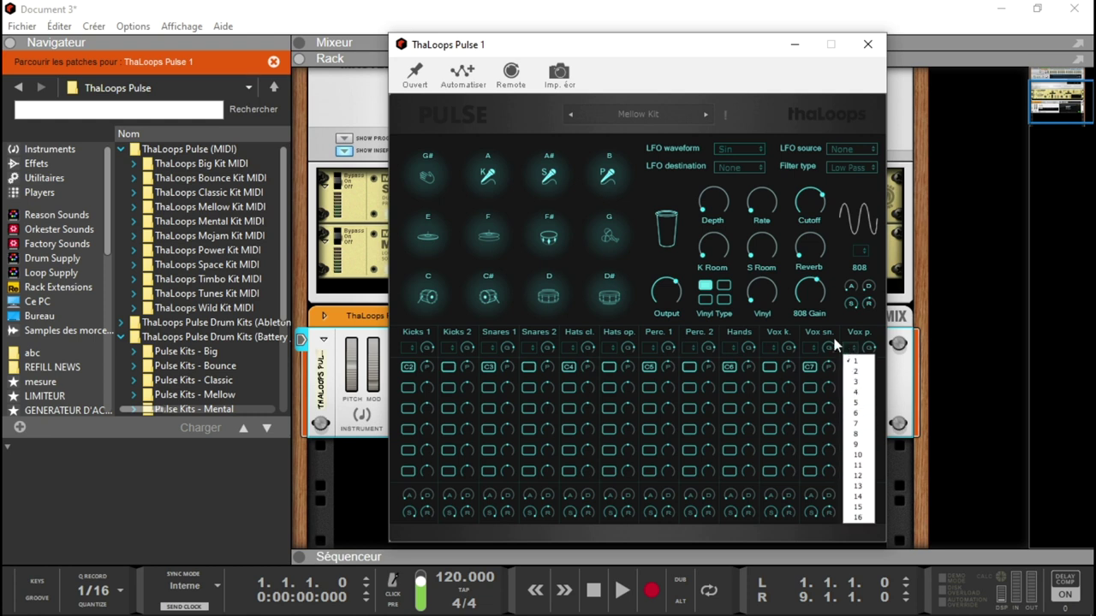
{"action": "left_click", "coordinate": [845, 380]}
{"action": "left_click", "coordinate": [867, 44]}
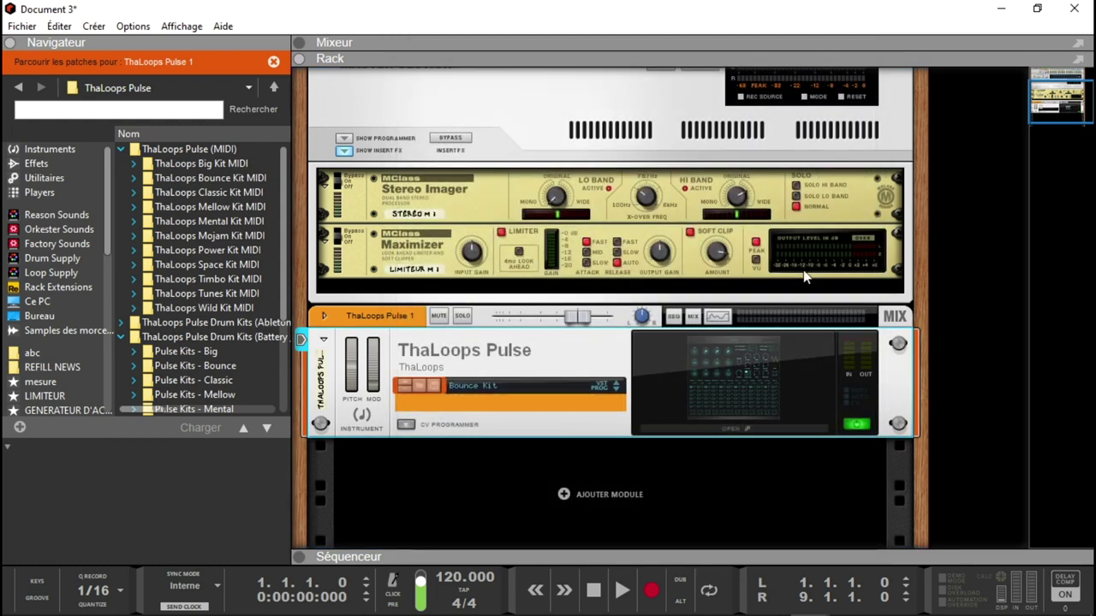
Inspect the rear connections and CV programmer of the Pulse device, and return to the front with the programmer collapsed
{"action": "key", "text": "Tab"}
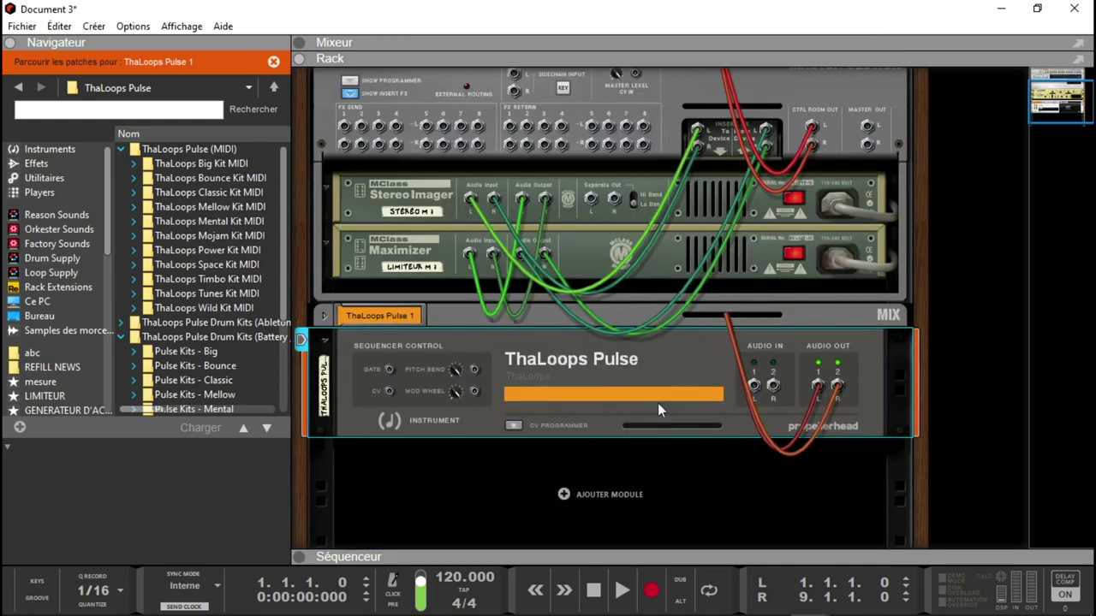
{"action": "left_click", "coordinate": [510, 425]}
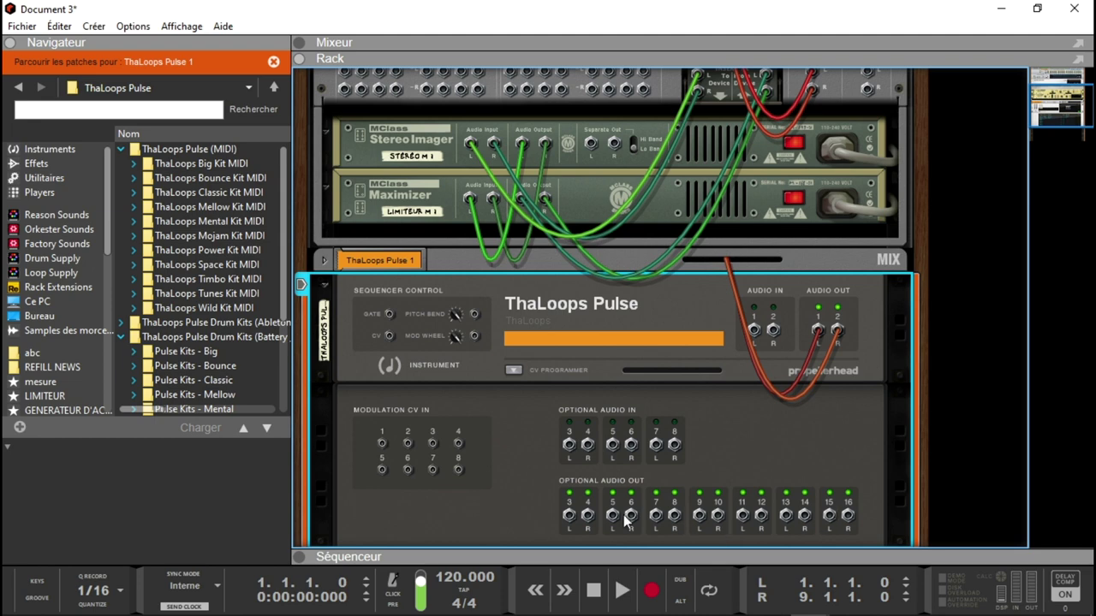
{"action": "key", "text": "Tab"}
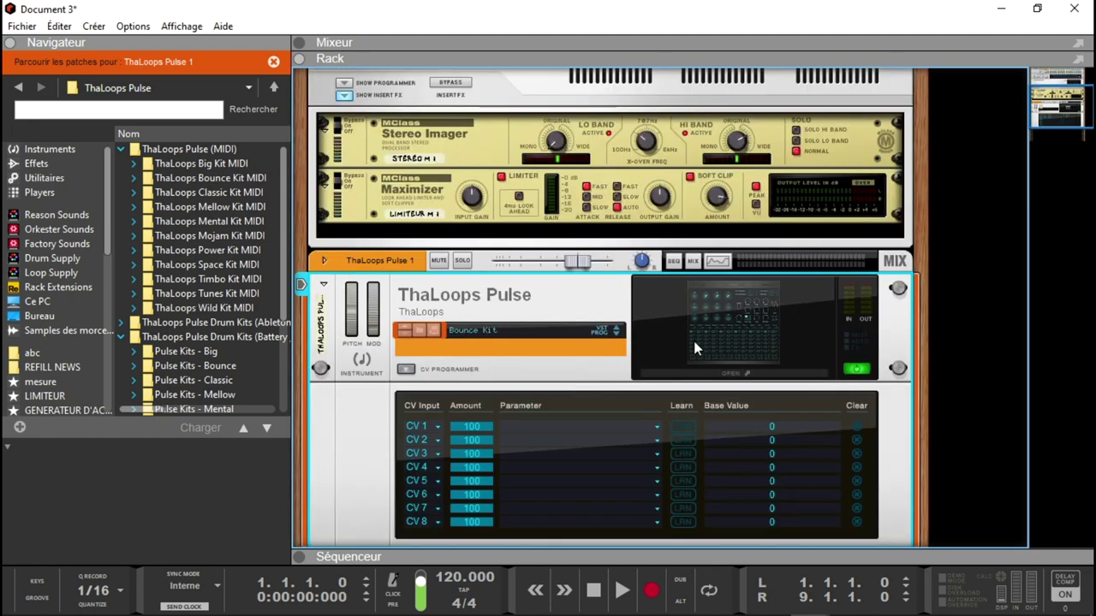
{"action": "left_click", "coordinate": [406, 372]}
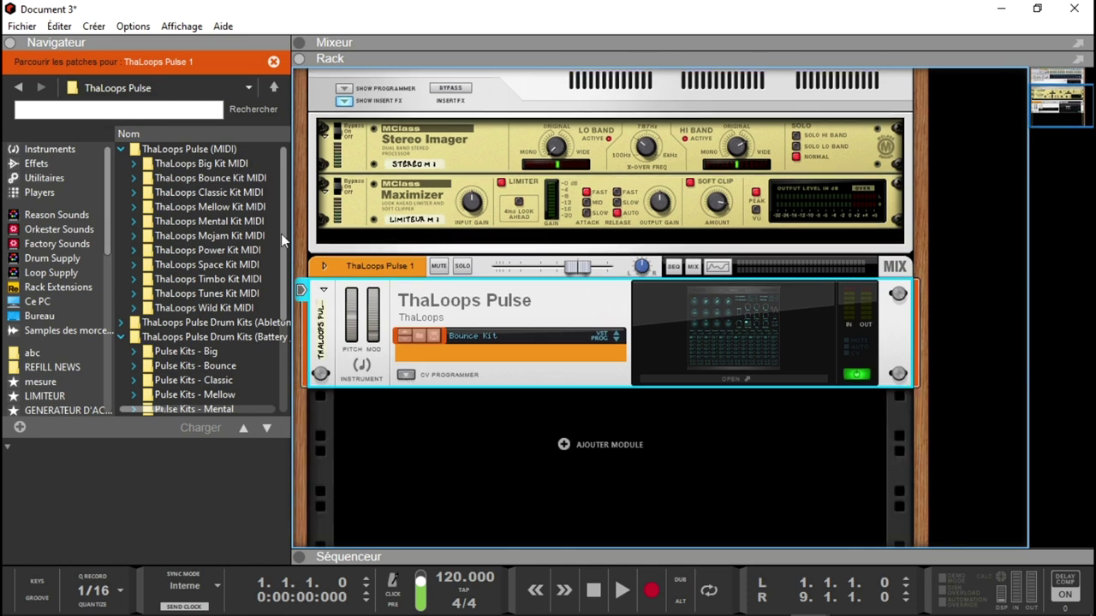
Expand the ThaLoops Big Kit MIDI folder, show the sequencer below the rack, and end patch browsing for the Pulse device
{"action": "left_click", "coordinate": [137, 168]}
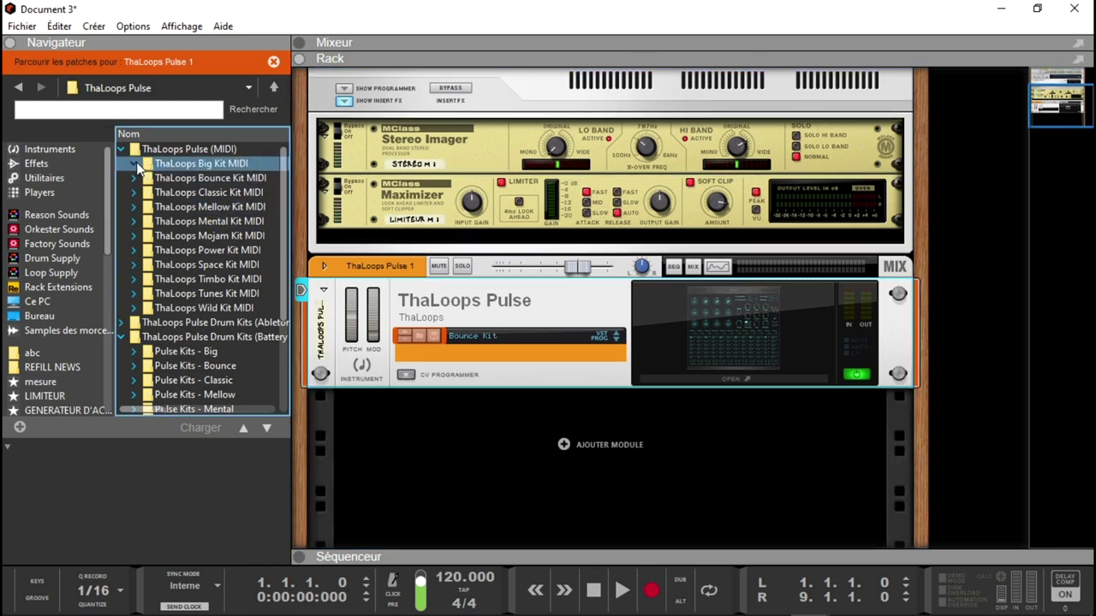
{"action": "left_click", "coordinate": [301, 557]}
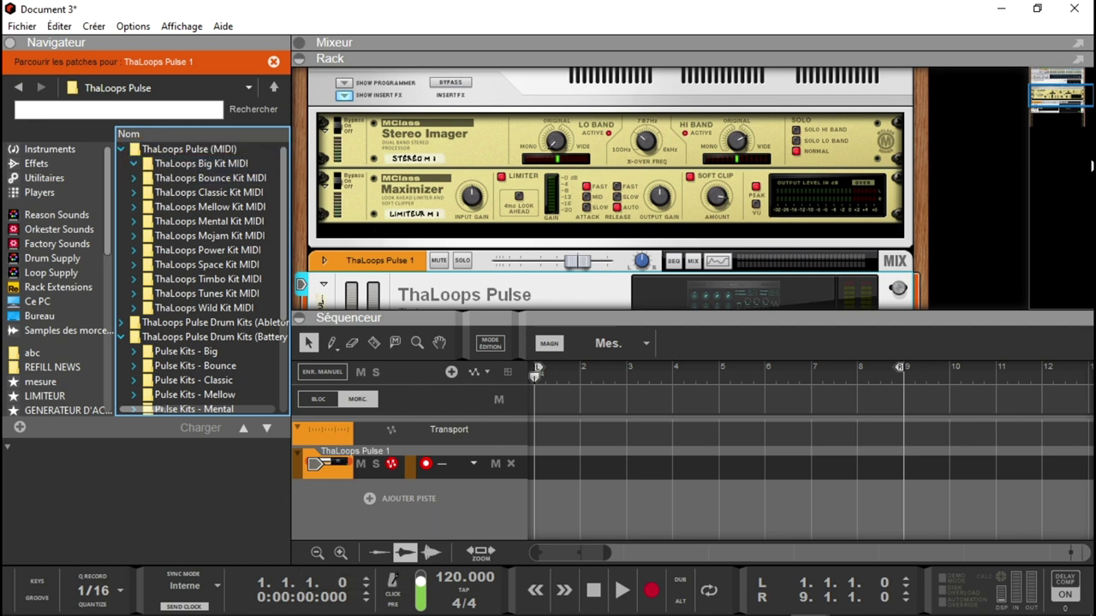
{"action": "scroll", "coordinate": [675, 294], "scroll_direction": "down", "scroll_amount": 5}
{"action": "left_click", "coordinate": [674, 292]}
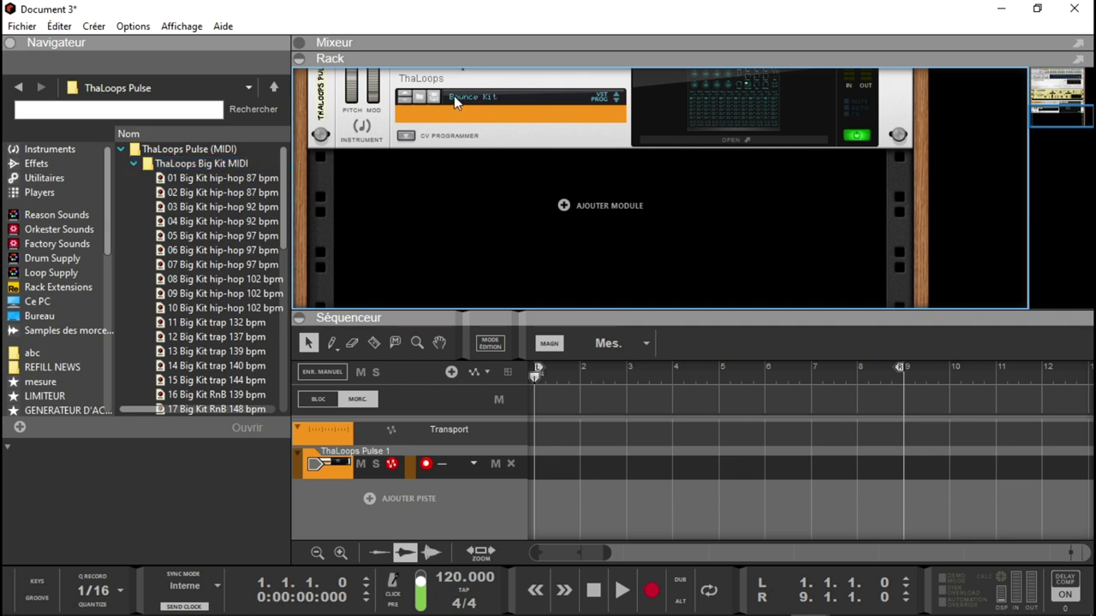
Load the Bounce Kit program on the ThaLoops Pulse device
{"action": "left_click", "coordinate": [576, 97]}
{"action": "left_click", "coordinate": [553, 104]}
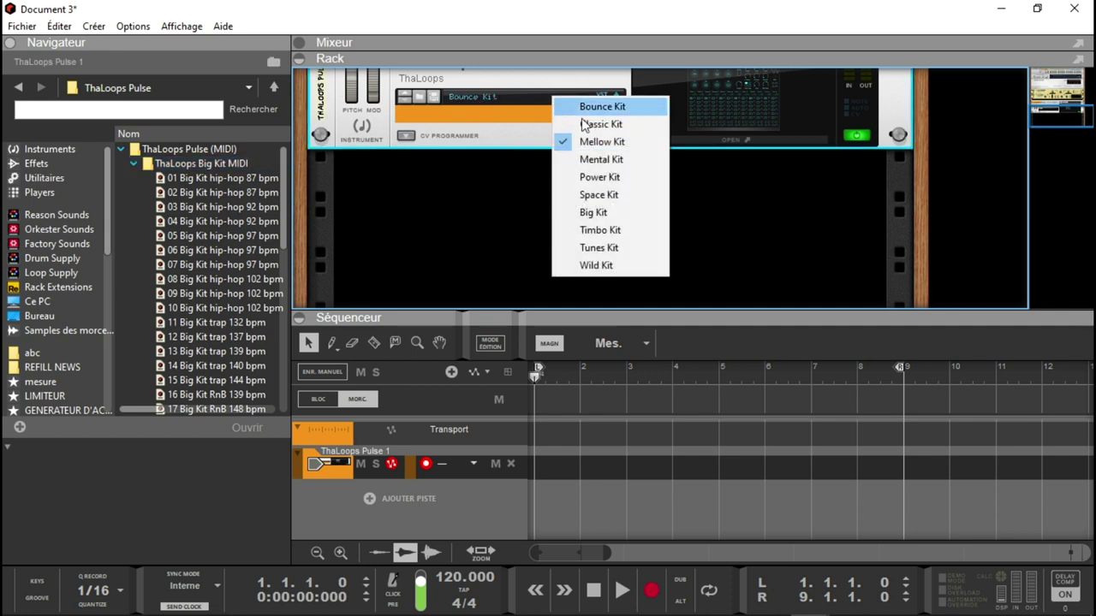
{"action": "left_click", "coordinate": [581, 110]}
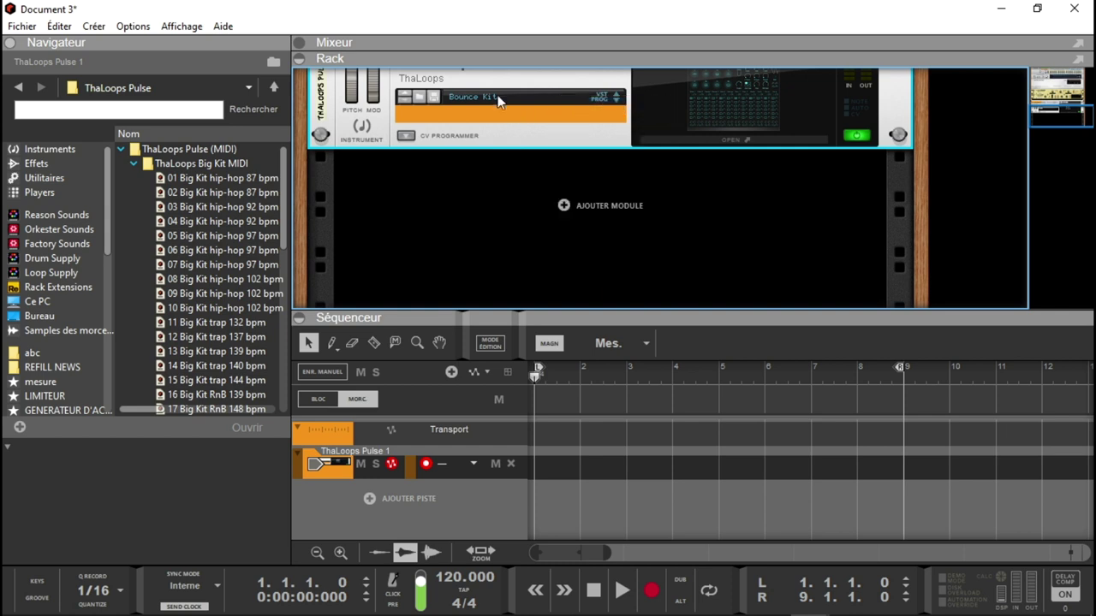
Place the MIDI loop 01 Big Kit hip-hop 87 bpm at bar 1 of the ThaLoops Pulse 1 track
{"action": "left_click", "coordinate": [221, 178]}
{"action": "left_click_drag", "start_coordinate": [220, 181], "coordinate": [546, 473]}
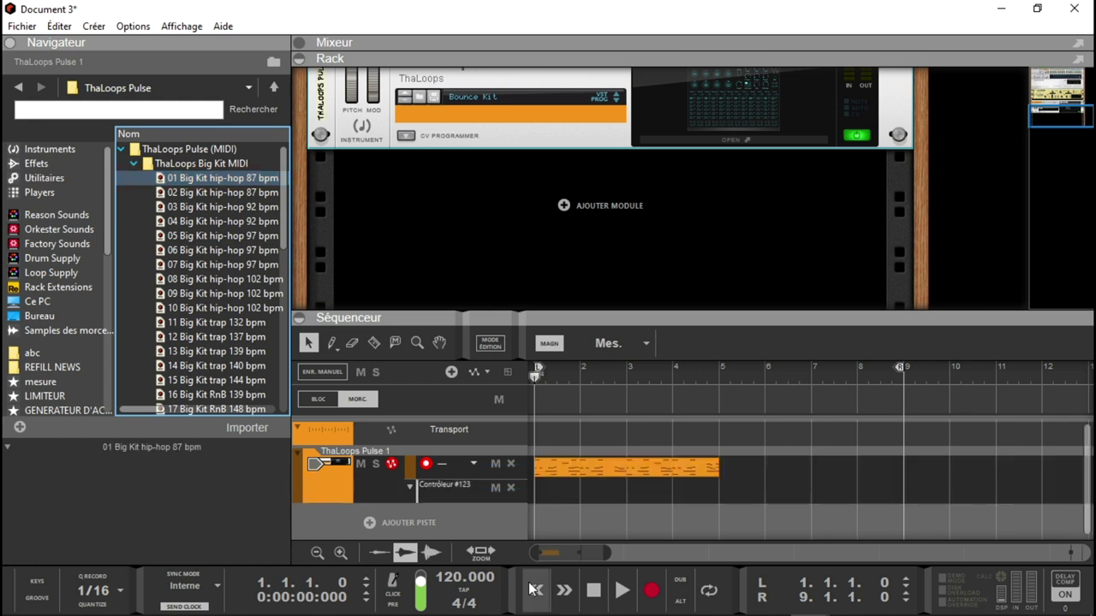
Set the song tempo to 87 and move the right locator to bar 5 at the end of the clip
{"action": "double_click", "coordinate": [461, 580]}
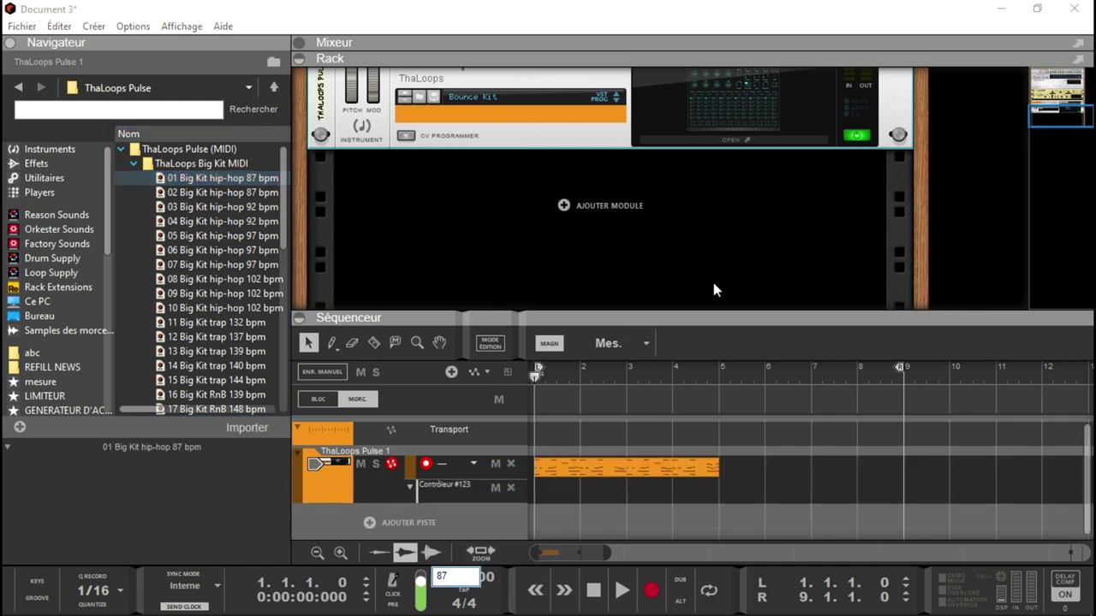
{"action": "type", "text": "87"}
{"action": "key", "text": "Return"}
{"action": "left_click_drag", "start_coordinate": [887, 389], "coordinate": [718, 387]}
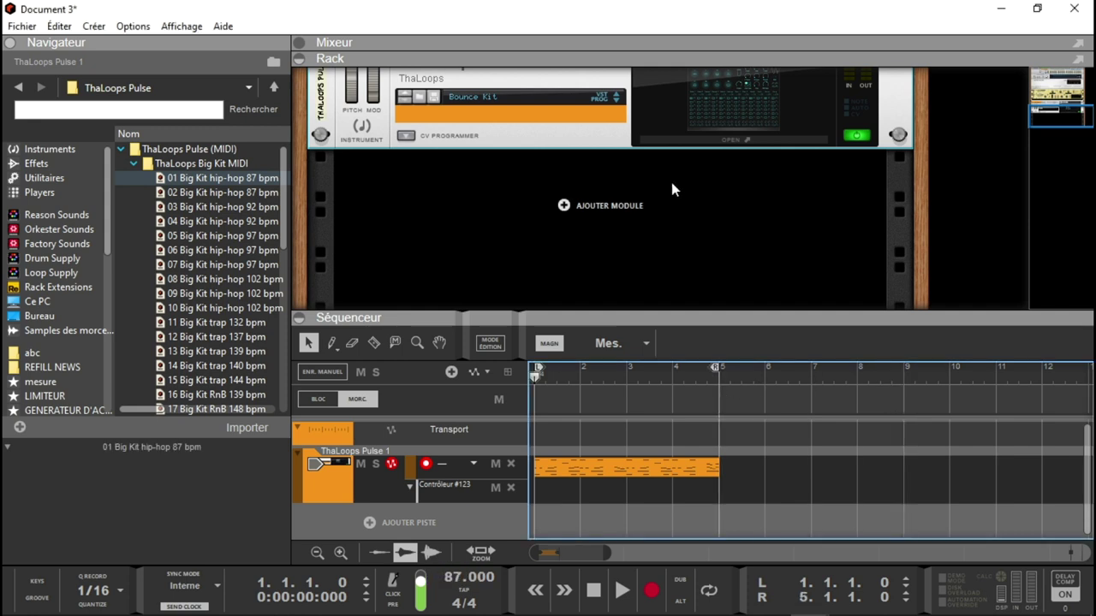
Load the Big Kit program on the ThaLoops Pulse device and start playback of the loop
{"action": "left_click", "coordinate": [541, 102]}
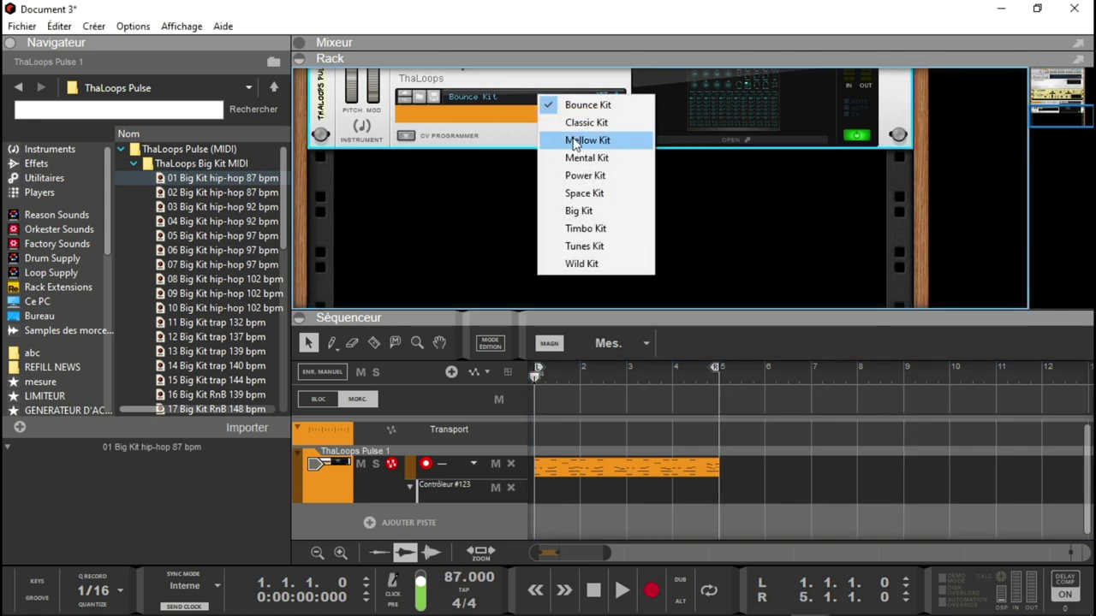
{"action": "left_click", "coordinate": [582, 211]}
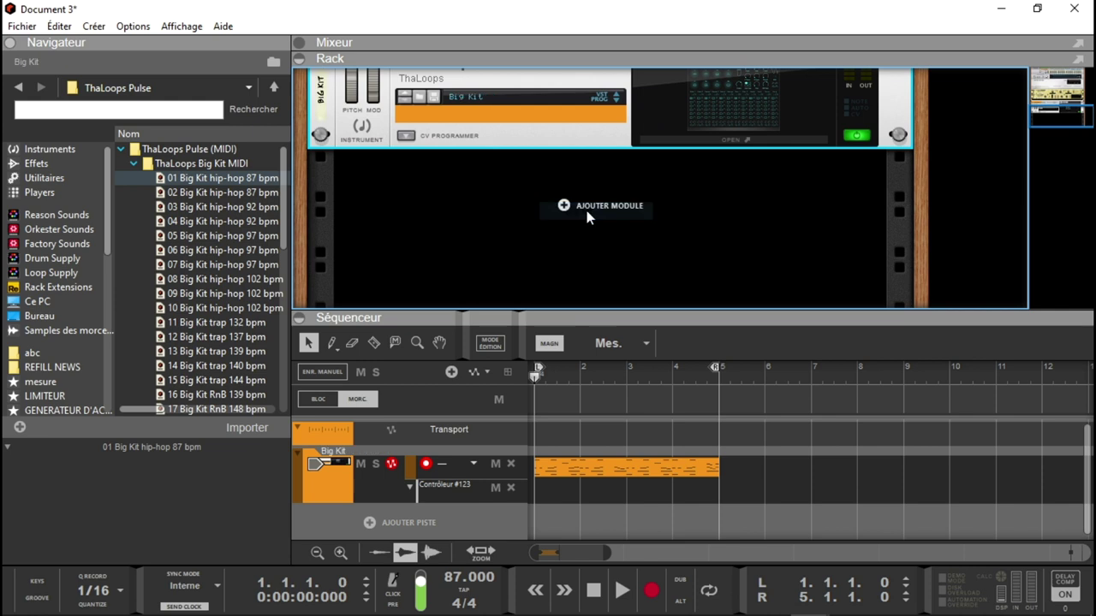
{"action": "key", "text": "space"}
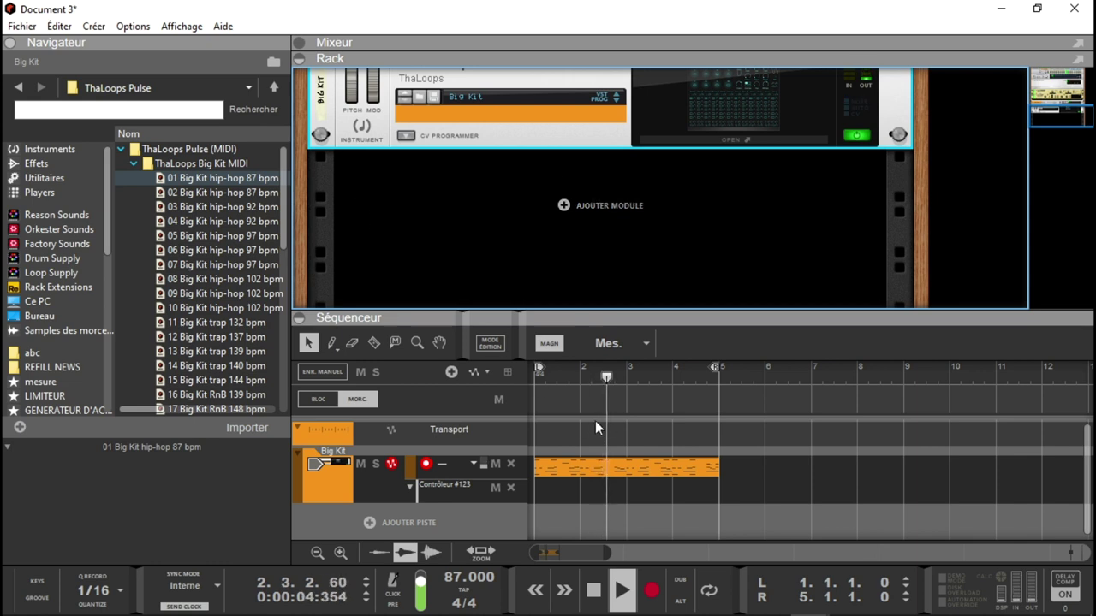
Move the existing clip to bar 5 and place the MIDI loop 07 Big Kit hip-hop 97 bpm at bar 1
{"action": "left_click_drag", "start_coordinate": [603, 476], "coordinate": [773, 463]}
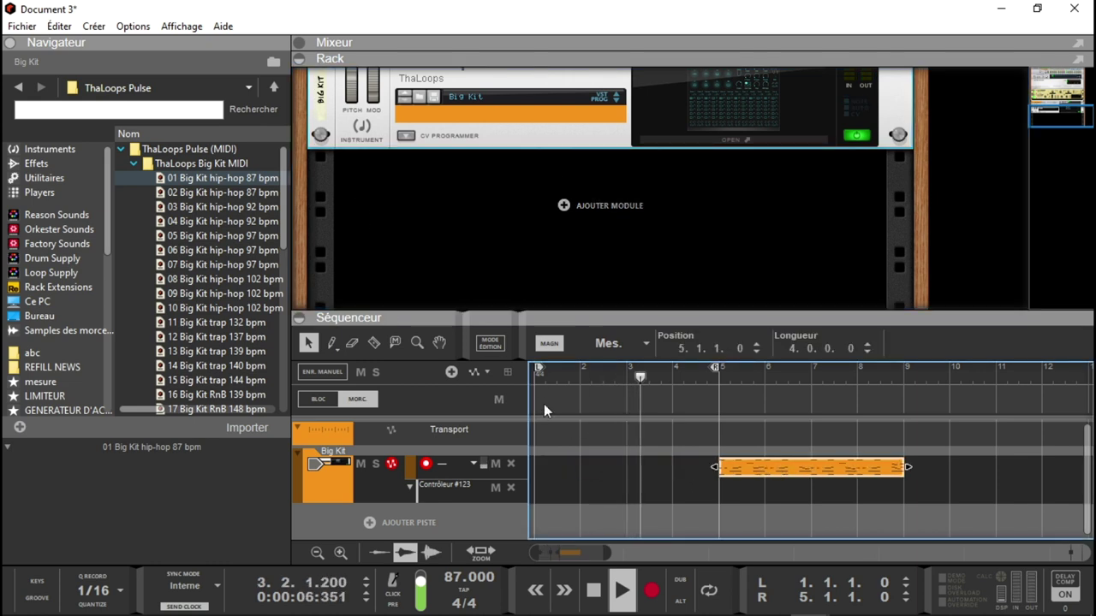
{"action": "left_click_drag", "start_coordinate": [249, 267], "coordinate": [554, 471]}
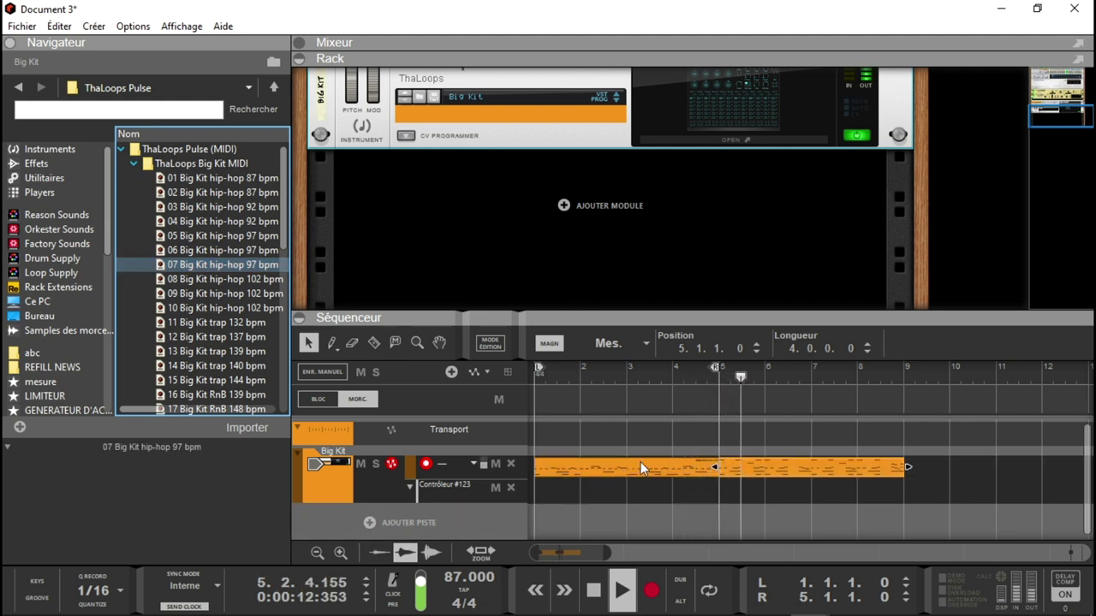
Play from the song start with looping turned on and set the tempo to 102
{"action": "key", "text": "Home"}
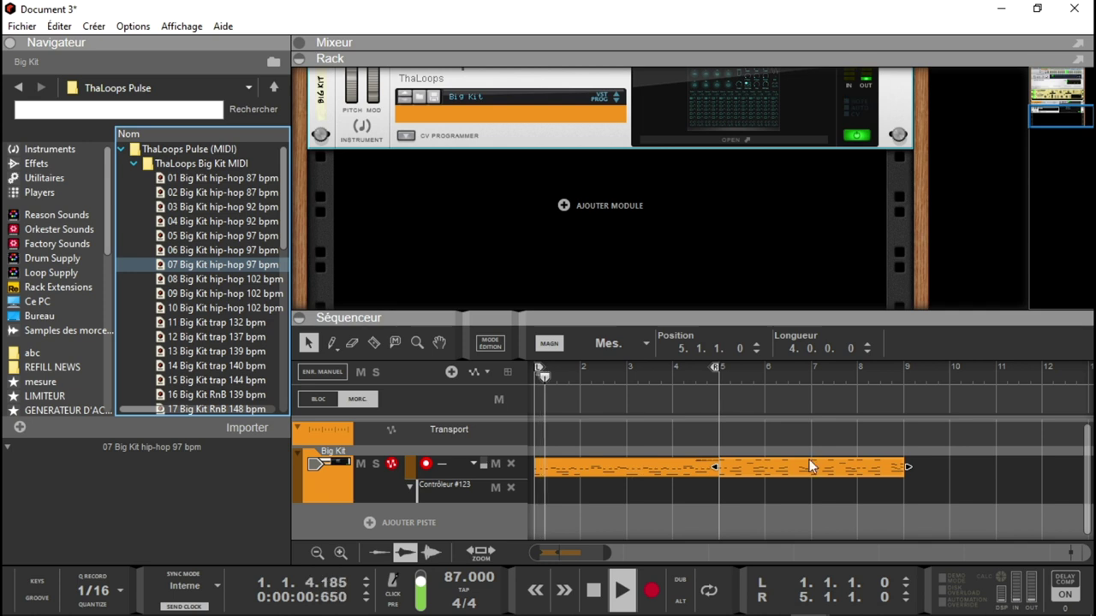
{"action": "left_click", "coordinate": [709, 590]}
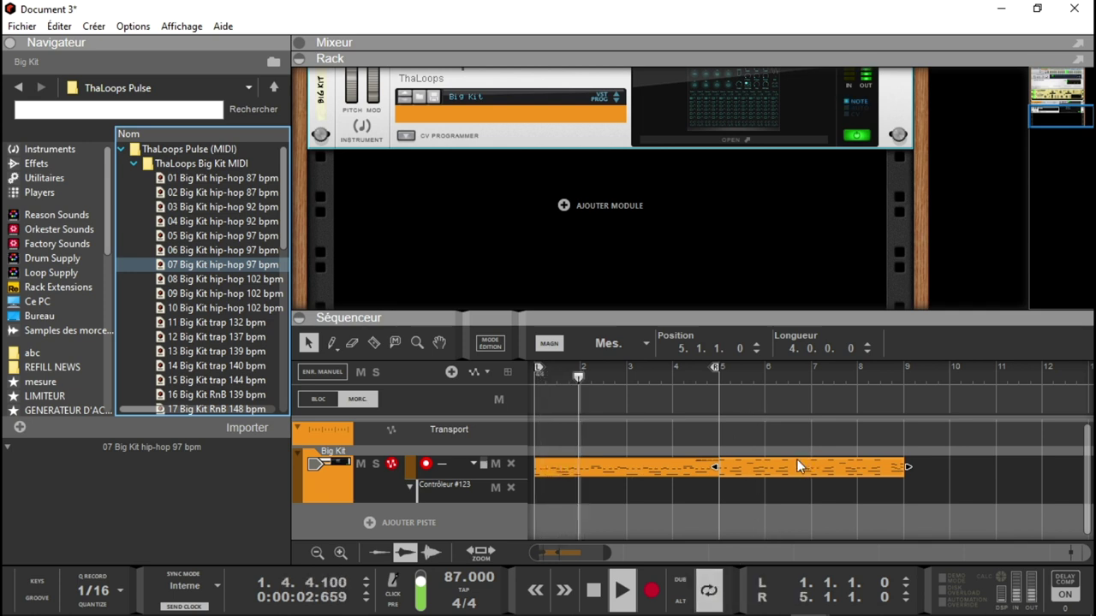
{"action": "left_click_drag", "start_coordinate": [480, 578], "coordinate": [462, 525]}
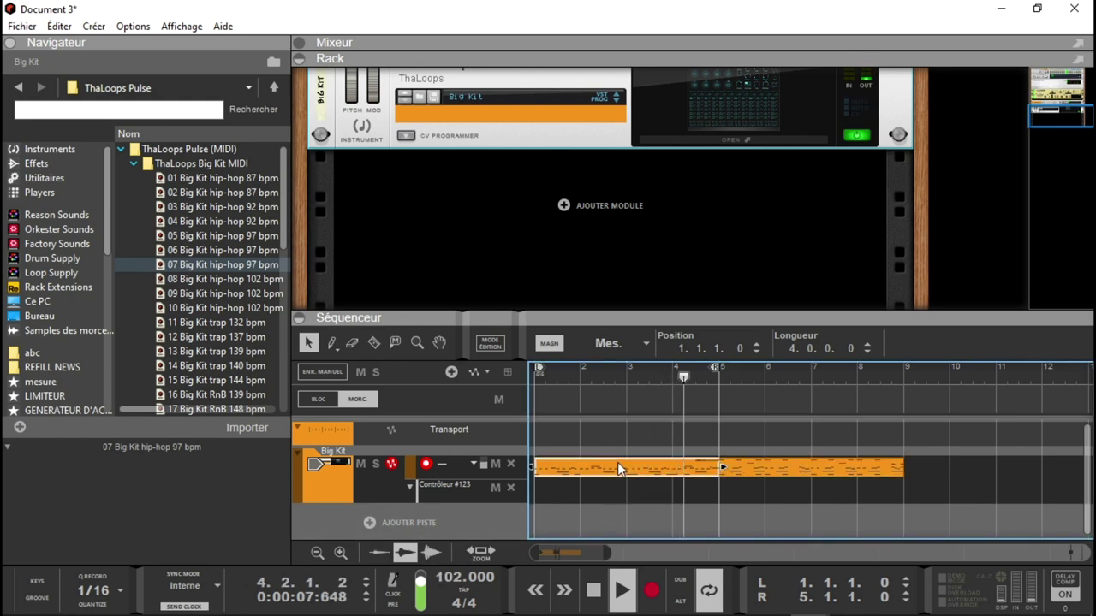
Examine the notes and velocities of the first Big Kit clip in an enlarged sequencer and leave its editor
{"action": "double_click", "coordinate": [617, 462]}
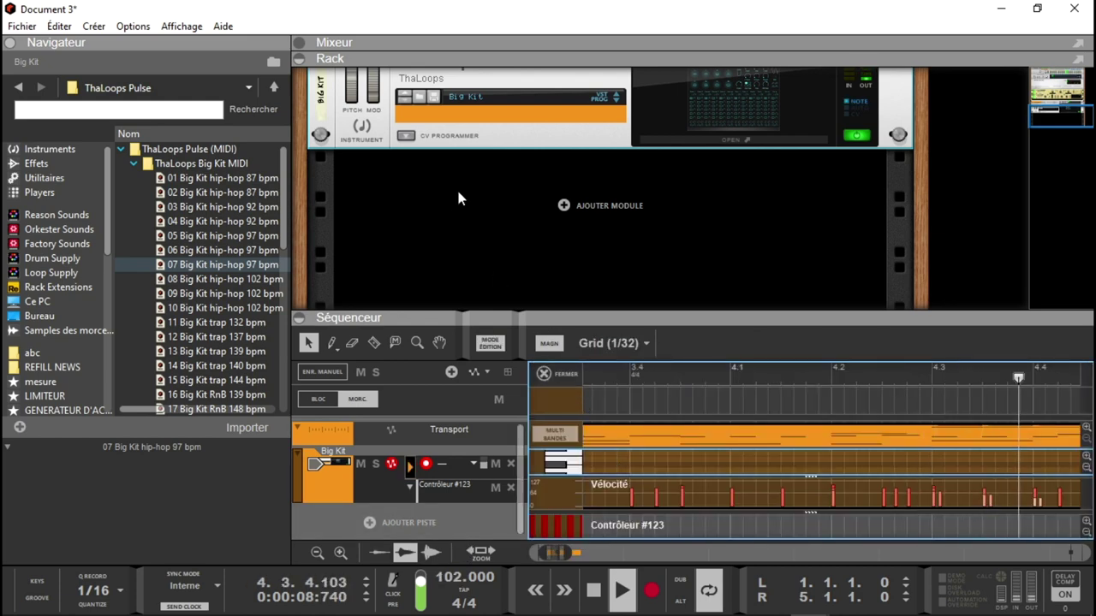
{"action": "left_click", "coordinate": [303, 57]}
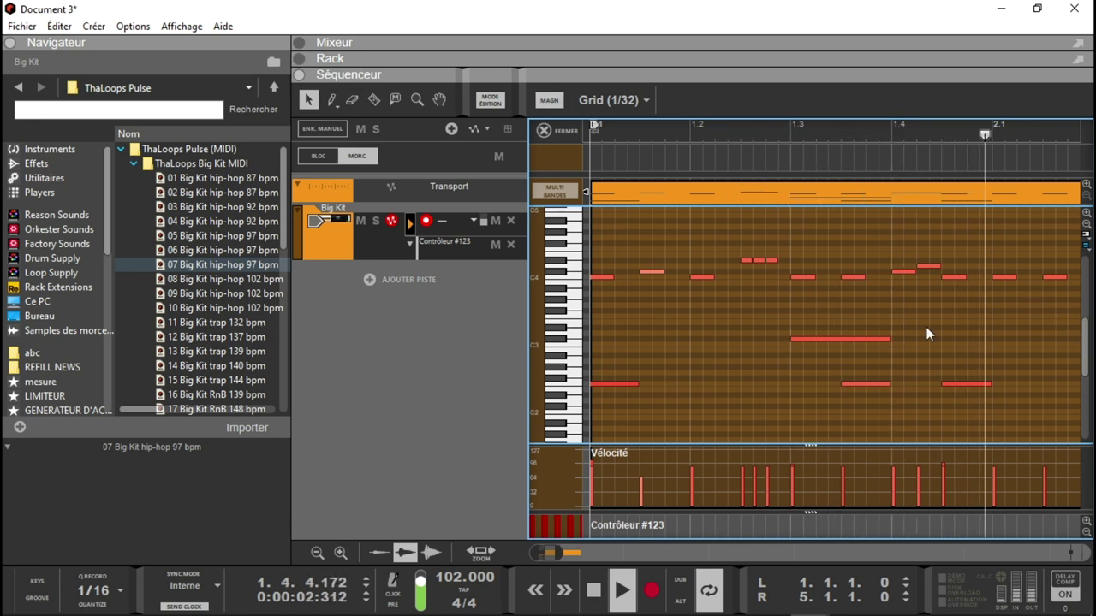
{"action": "left_click", "coordinate": [542, 132]}
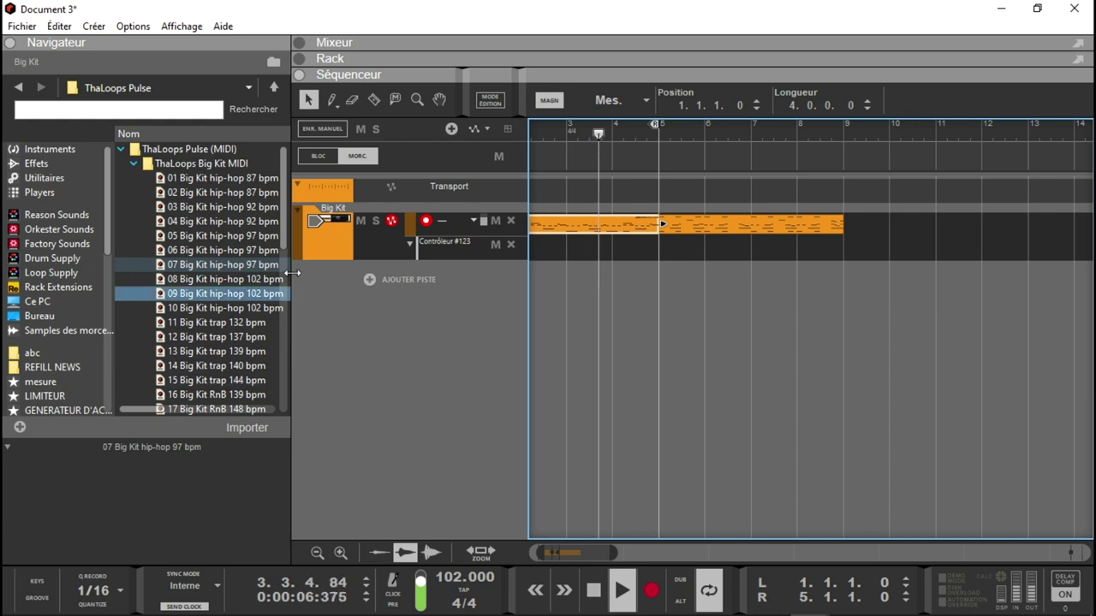
Delete both clips from the Big Kit track and place the MIDI loop 14 Big Kit trap 140 bpm at bar 1
{"action": "scroll", "coordinate": [285, 249], "scroll_direction": "down", "scroll_amount": 2}
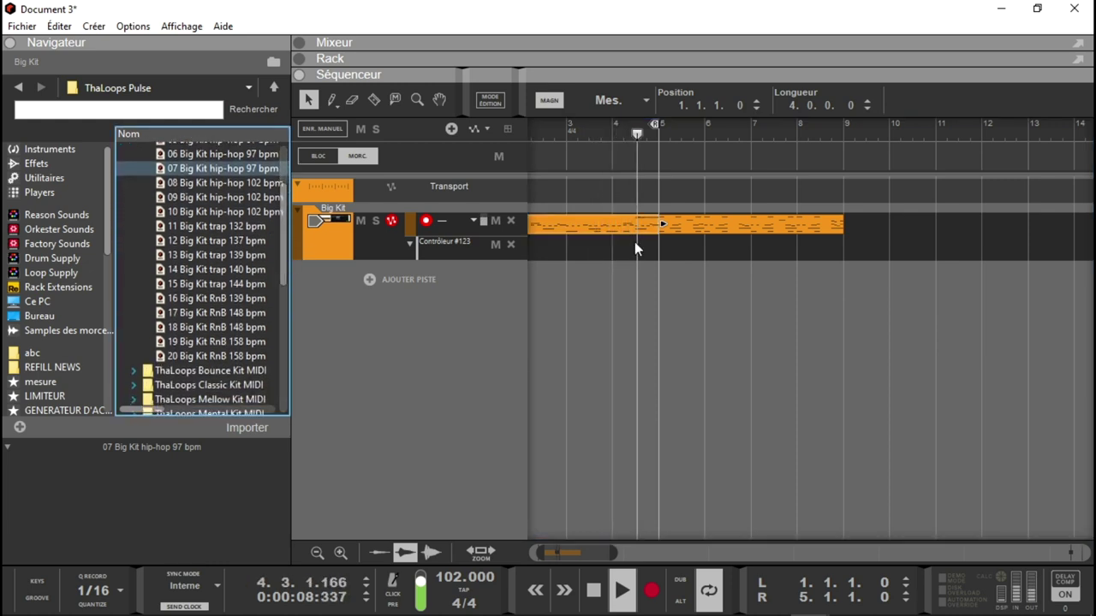
{"action": "key", "text": "Delete"}
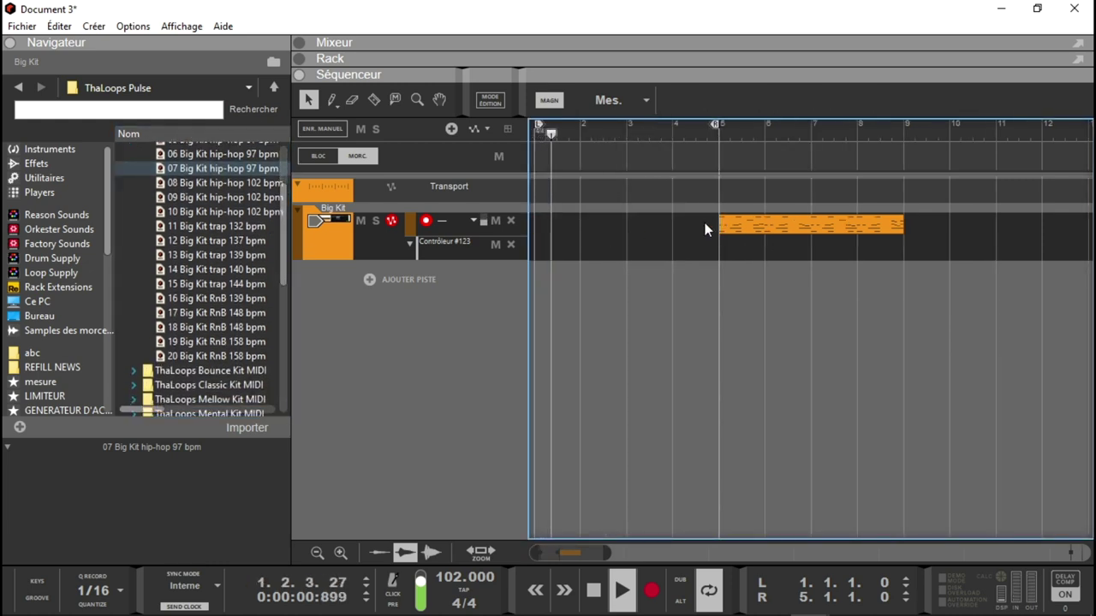
{"action": "left_click", "coordinate": [745, 228]}
{"action": "key", "text": "Delete"}
{"action": "left_click_drag", "start_coordinate": [205, 270], "coordinate": [557, 227]}
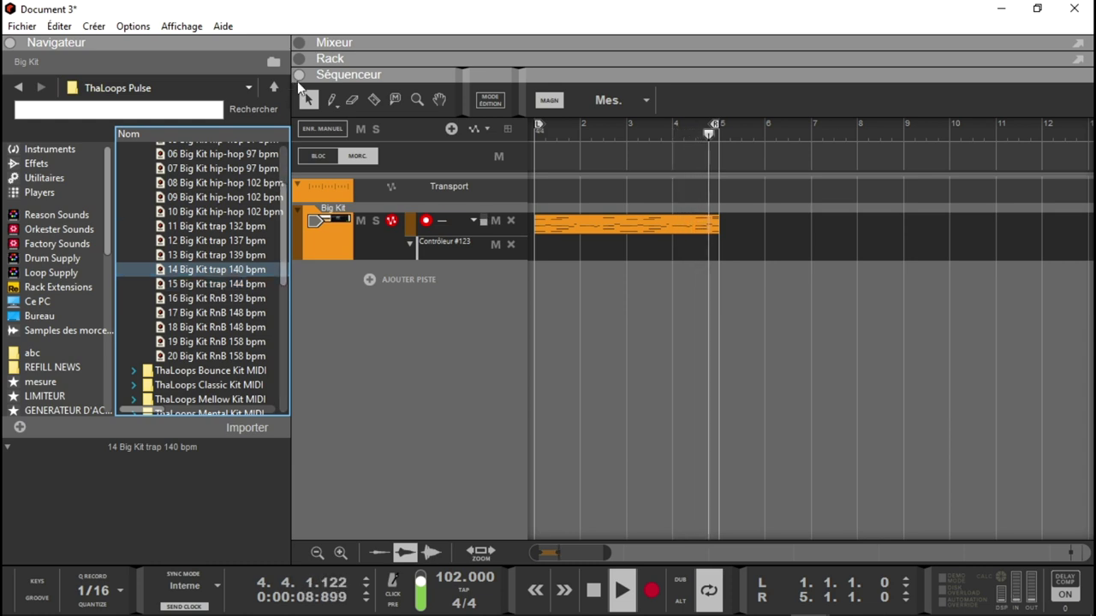
Show the rack above the sequencer and switch the ThaLoops Pulse device to the Timbo Kit program
{"action": "left_click", "coordinate": [332, 58]}
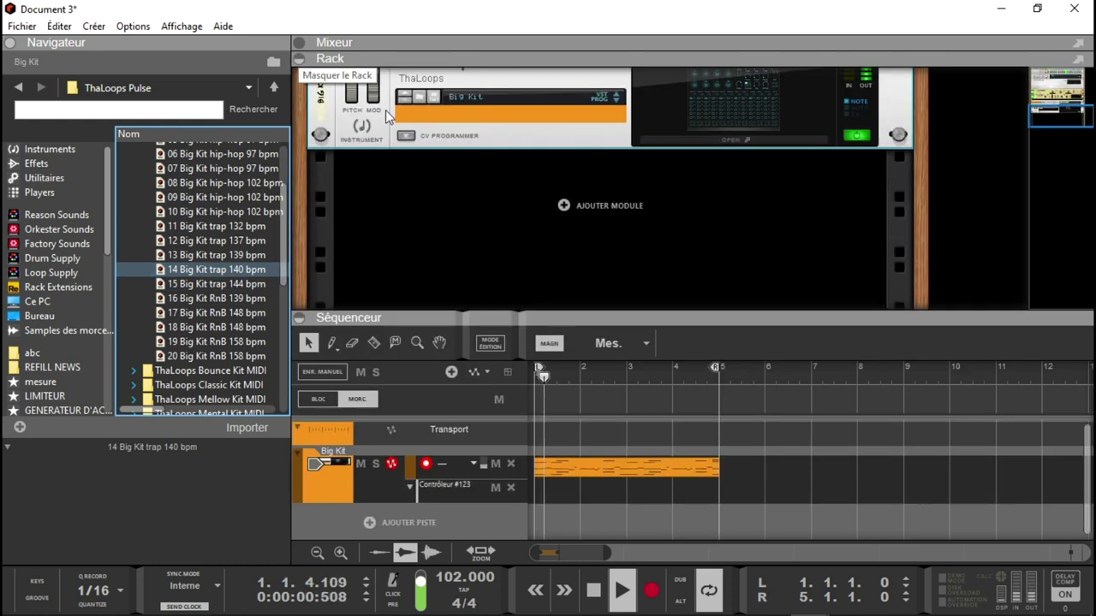
{"action": "left_click", "coordinate": [617, 100]}
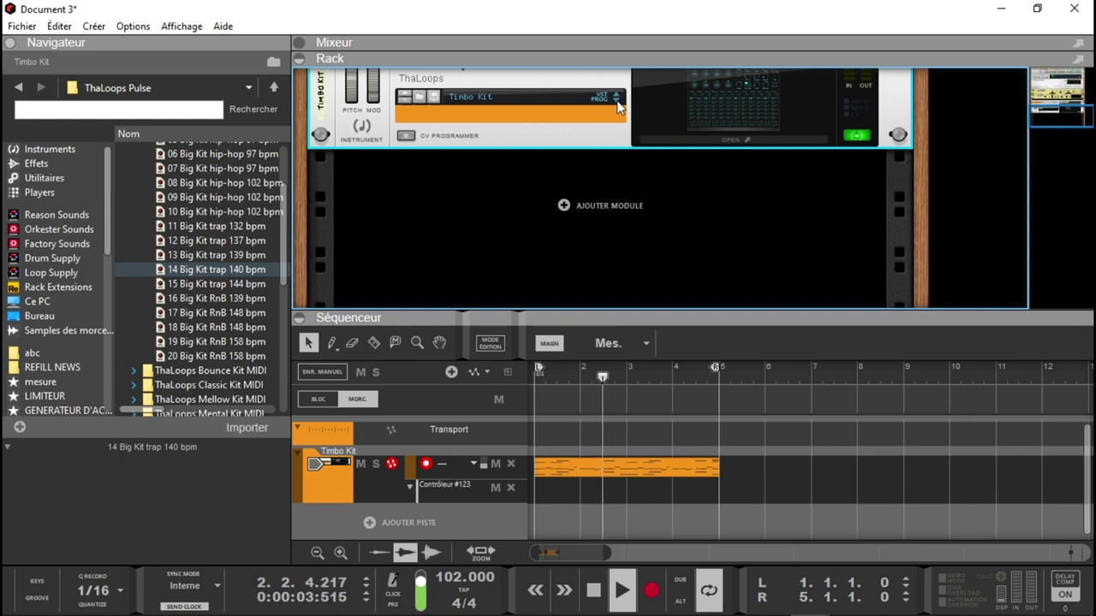
Open the Pulse plugin window and load the Bounce Kit preset from inside it
{"action": "left_click", "coordinate": [722, 140]}
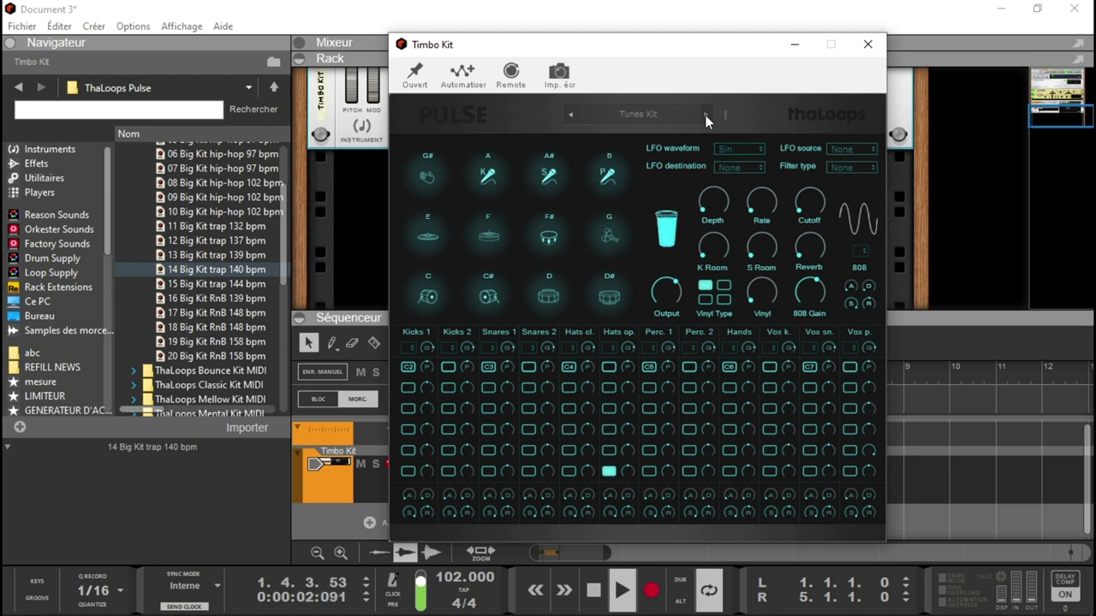
{"action": "left_click", "coordinate": [635, 113]}
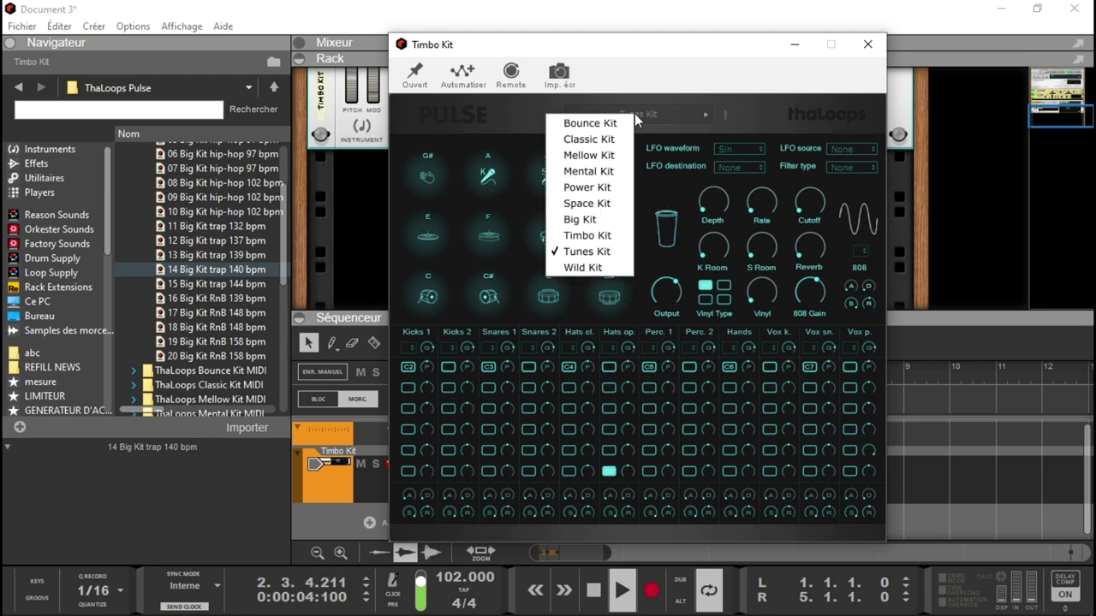
{"action": "left_click", "coordinate": [599, 126]}
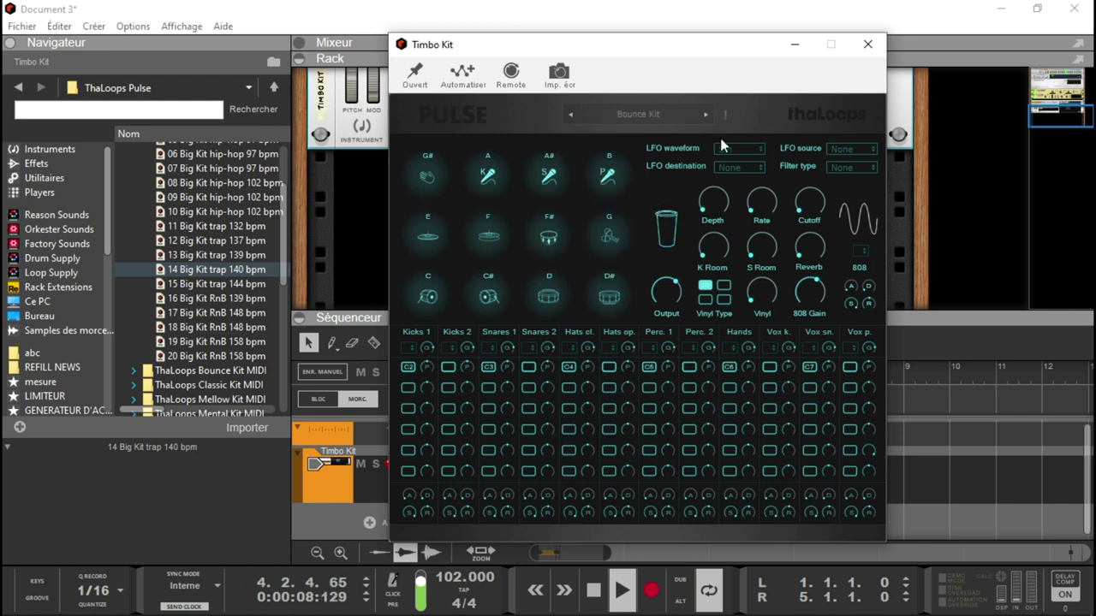
Adjust S Room, Vinyl and Cutoff with a Low Pass filter, select the second vinyl type, and close the plugin window
{"action": "left_click", "coordinate": [724, 286]}
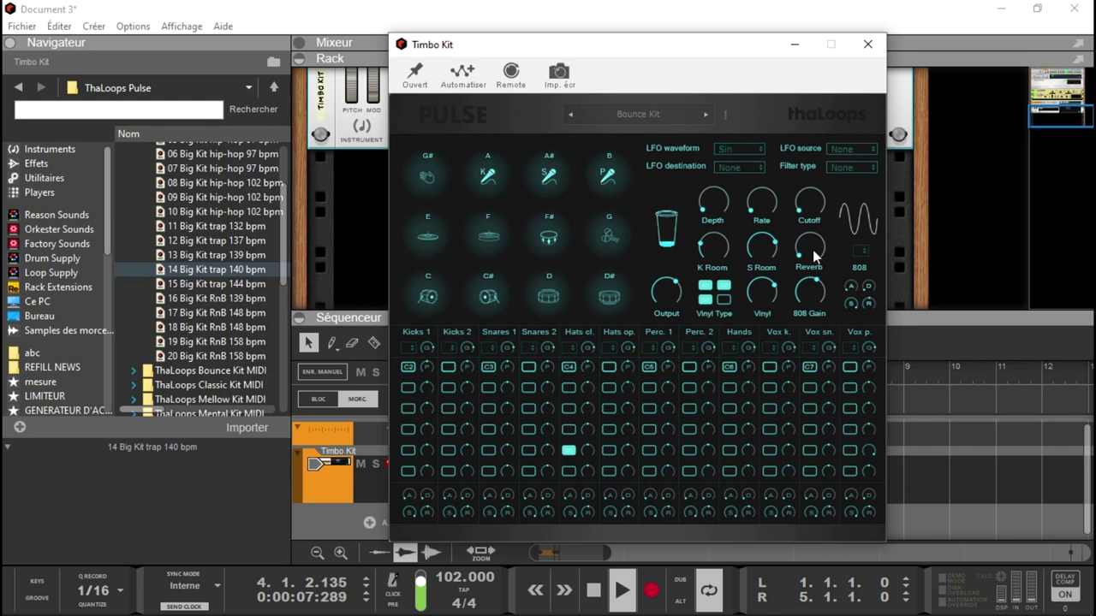
{"action": "left_click", "coordinate": [845, 168]}
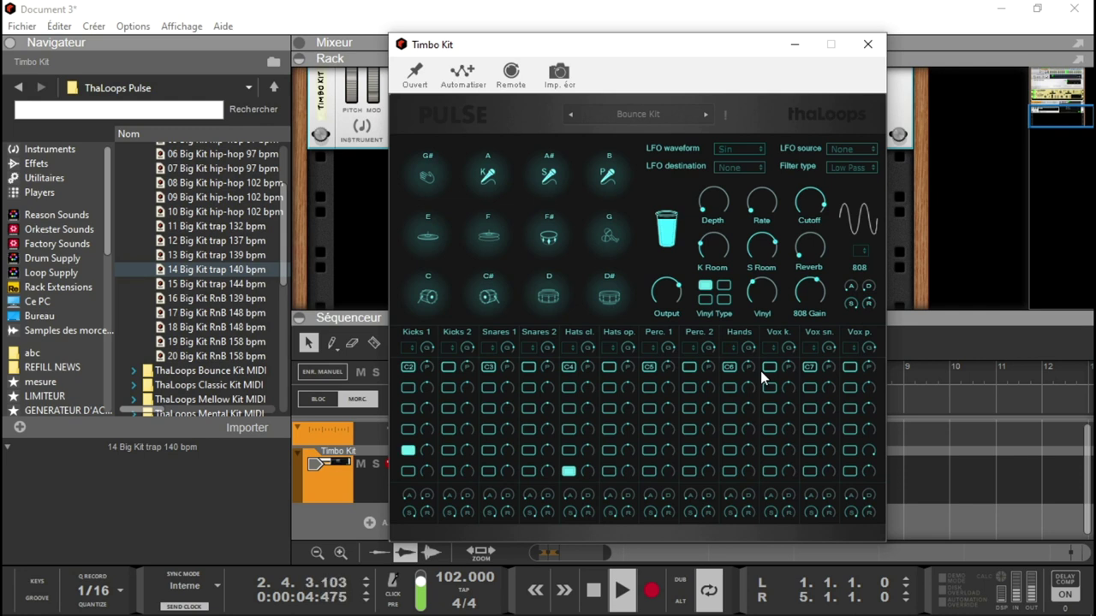
{"action": "left_click", "coordinate": [721, 288]}
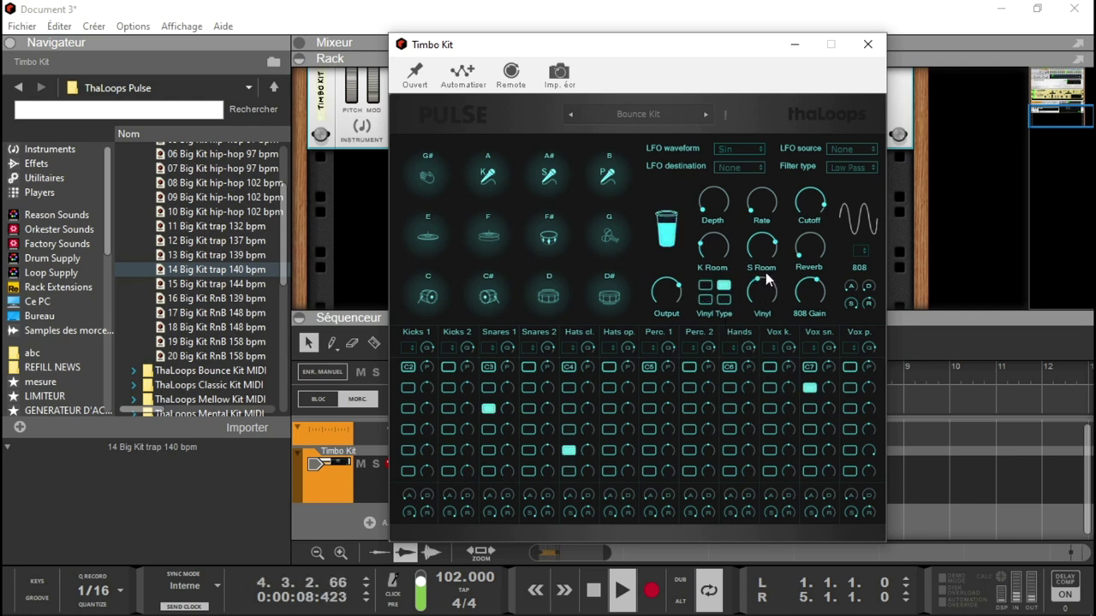
{"action": "left_click", "coordinate": [868, 45]}
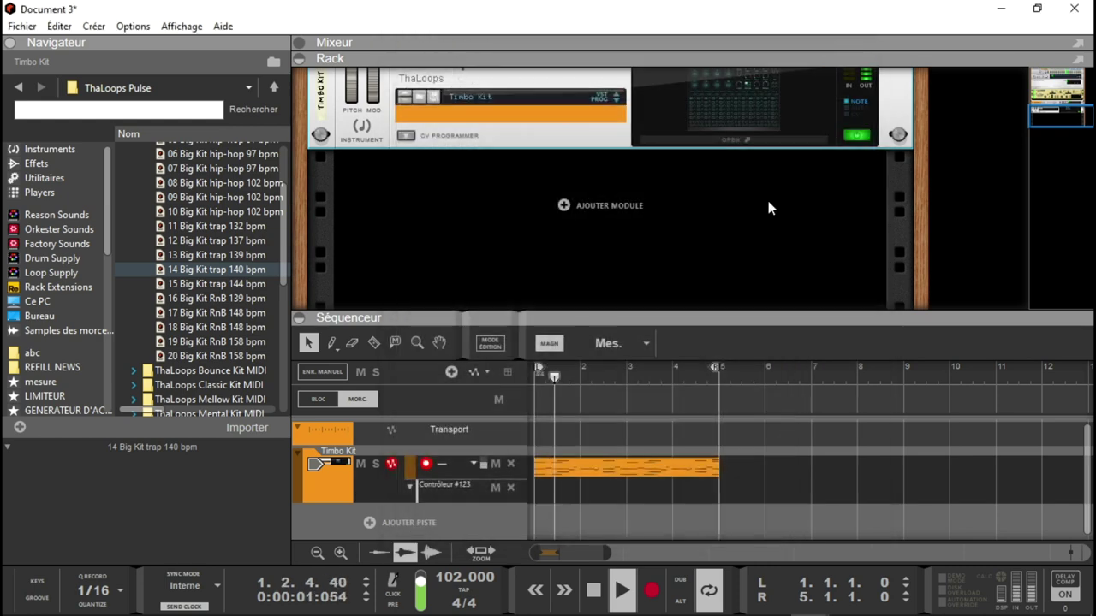
Place the MIDI loop 18 Big Kit RnB 148 bpm at bar 5 and extend the right locator to bar 9
{"action": "left_click", "coordinate": [209, 328]}
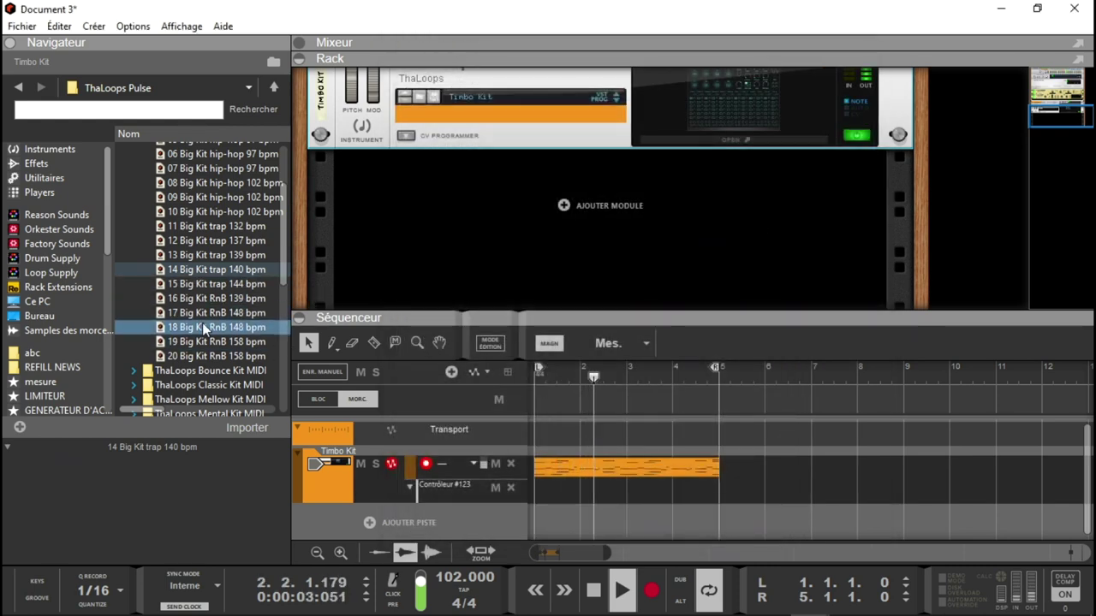
{"action": "left_click_drag", "start_coordinate": [209, 328], "coordinate": [724, 474]}
{"action": "left_click_drag", "start_coordinate": [718, 367], "coordinate": [897, 368]}
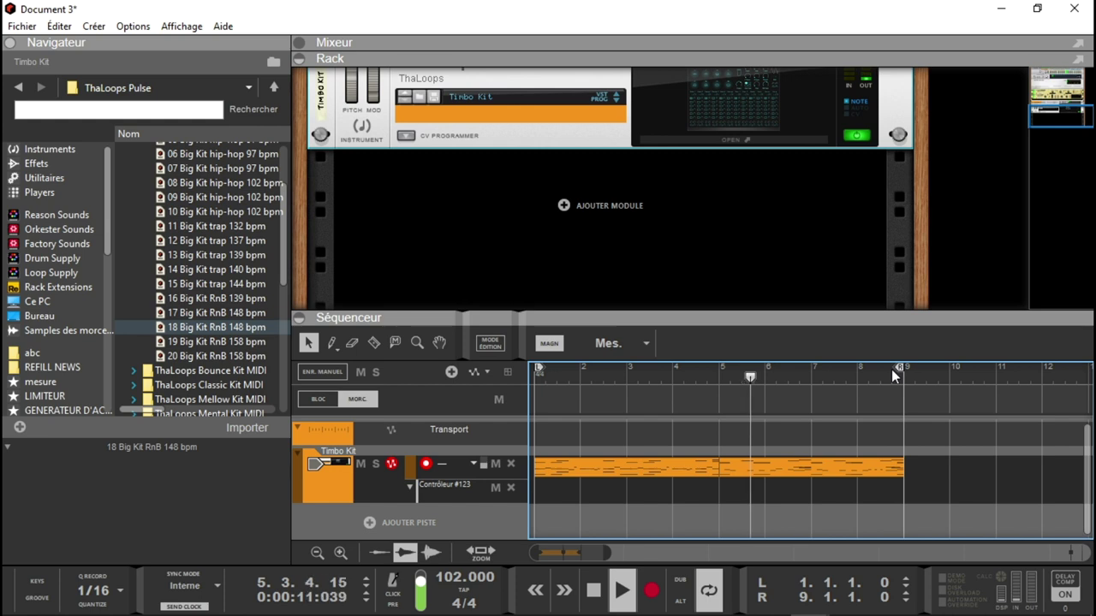
Expand the ThaLoops Bounce Kit MIDI folder and delete all clips from the Timbo Kit track
{"action": "left_click", "coordinate": [563, 109]}
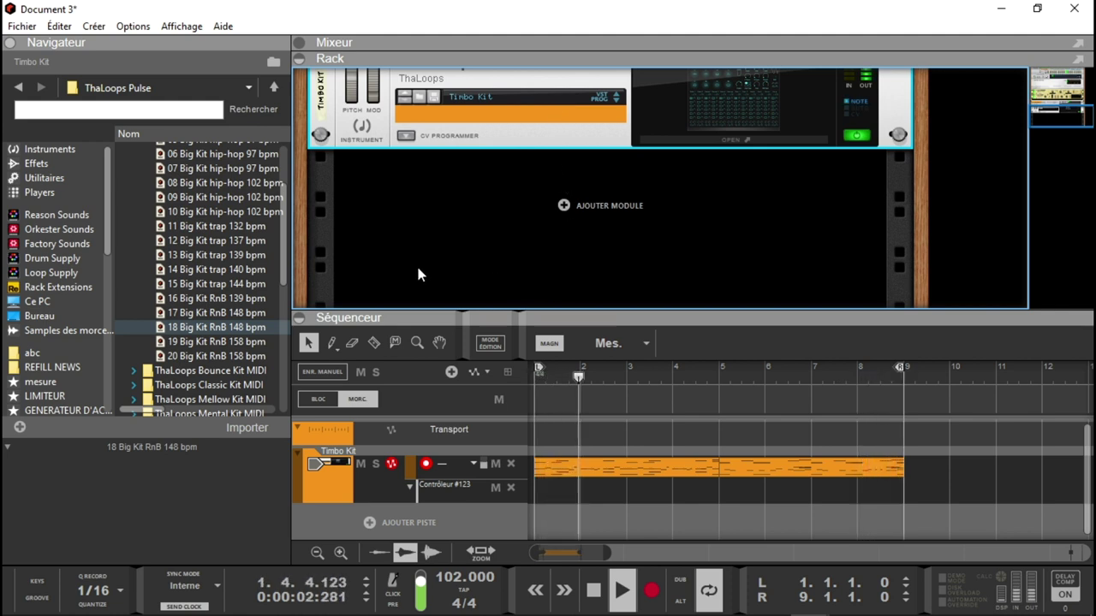
{"action": "double_click", "coordinate": [211, 370]}
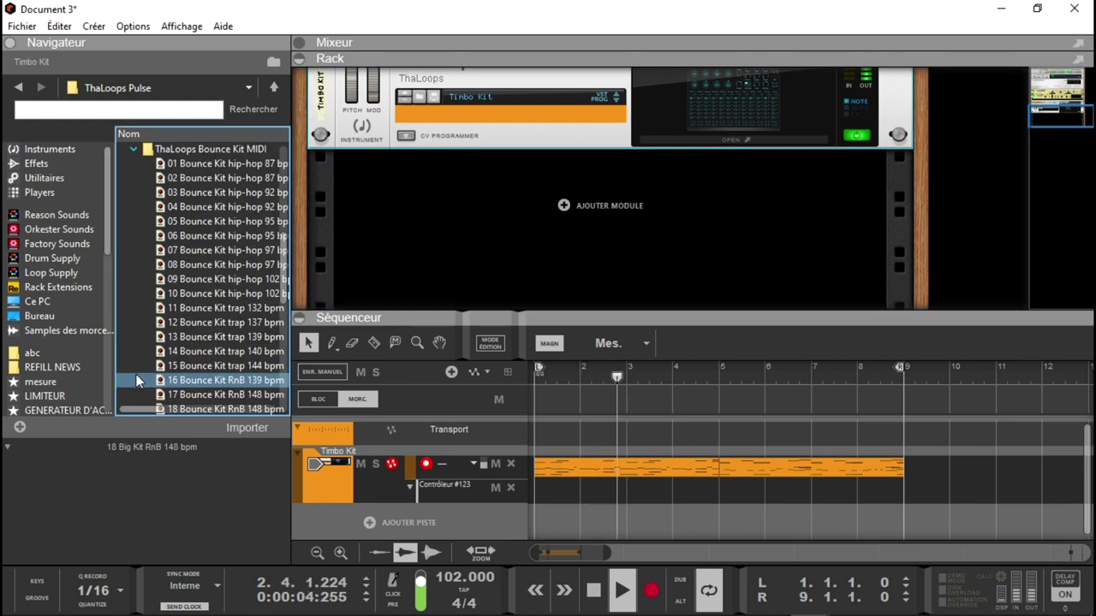
{"action": "scroll", "coordinate": [287, 278], "scroll_direction": "down", "scroll_amount": 2}
{"action": "scroll", "coordinate": [286, 279], "scroll_direction": "down", "scroll_amount": 3}
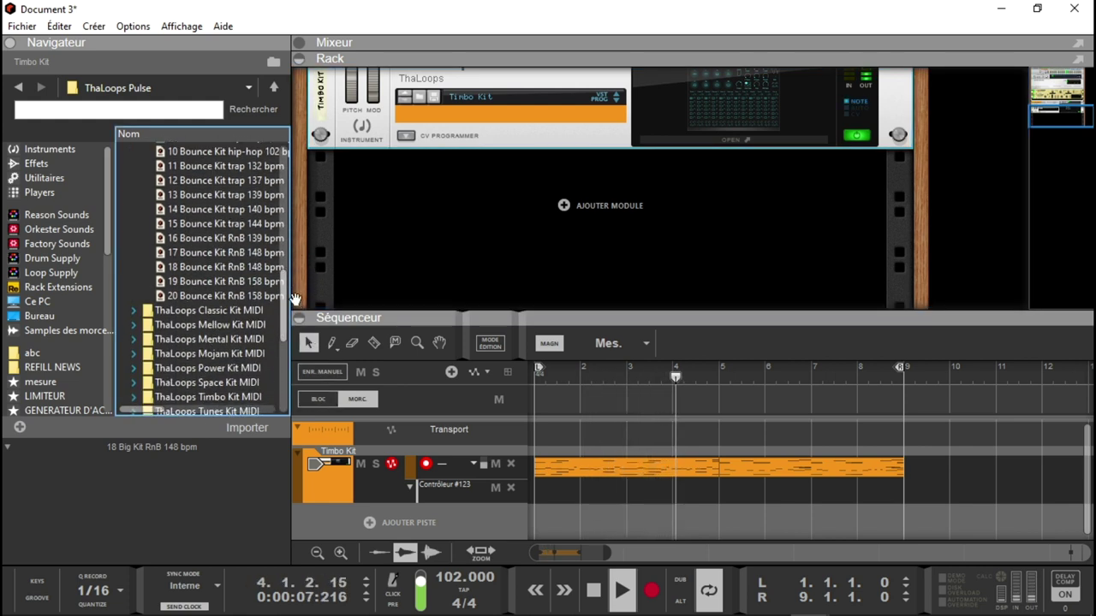
{"action": "left_click", "coordinate": [246, 276]}
{"action": "left_click_drag", "start_coordinate": [246, 276], "coordinate": [822, 439]}
{"action": "key", "text": "Delete"}
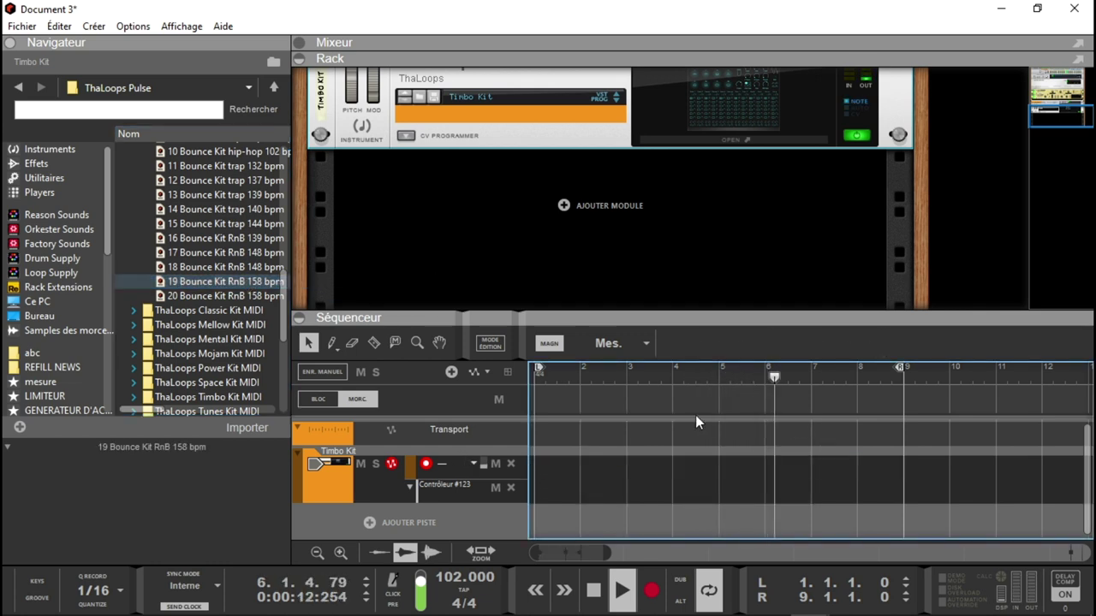
Place 17 Bounce Kit RnB 148 bpm at bar 1 and 12 Bounce Kit trap 137 bpm at bar 5, with the tempo at 134
{"action": "left_click_drag", "start_coordinate": [218, 253], "coordinate": [539, 468]}
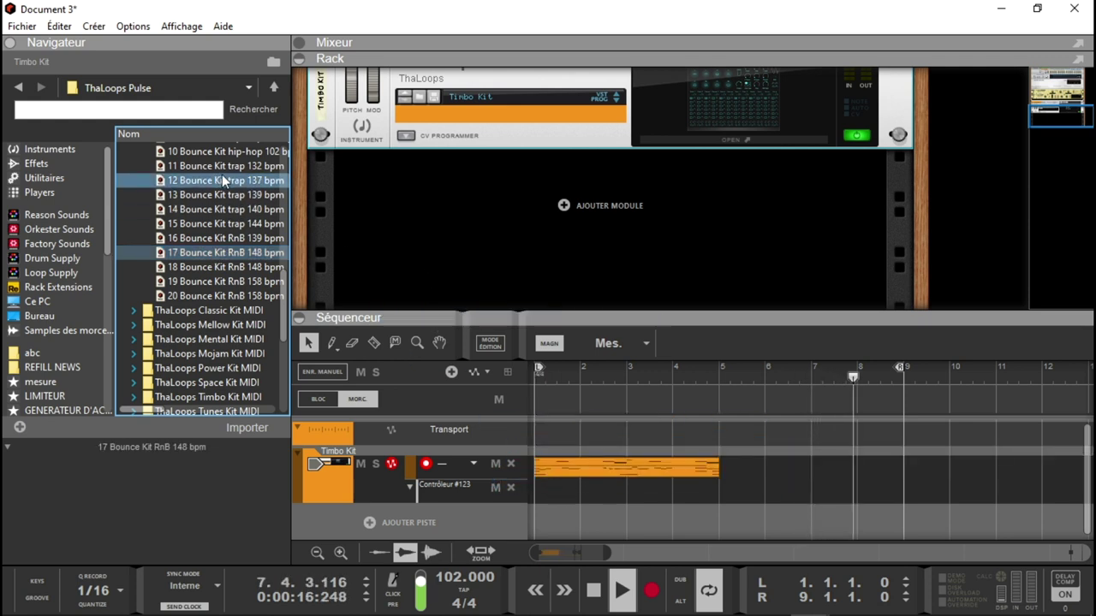
{"action": "left_click_drag", "start_coordinate": [221, 185], "coordinate": [733, 477]}
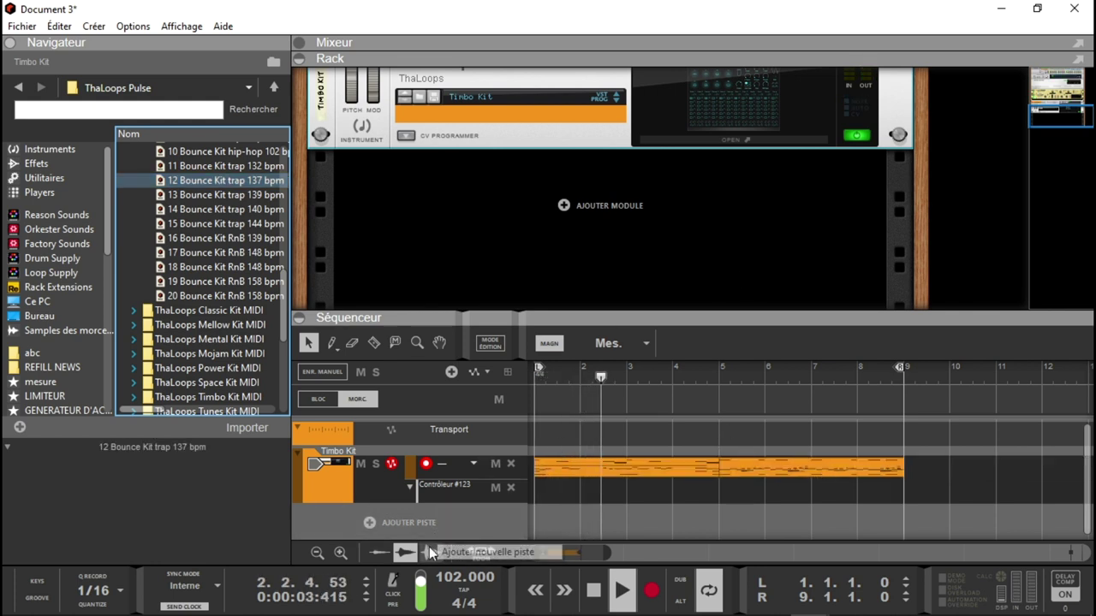
{"action": "left_click_drag", "start_coordinate": [457, 589], "coordinate": [441, 470]}
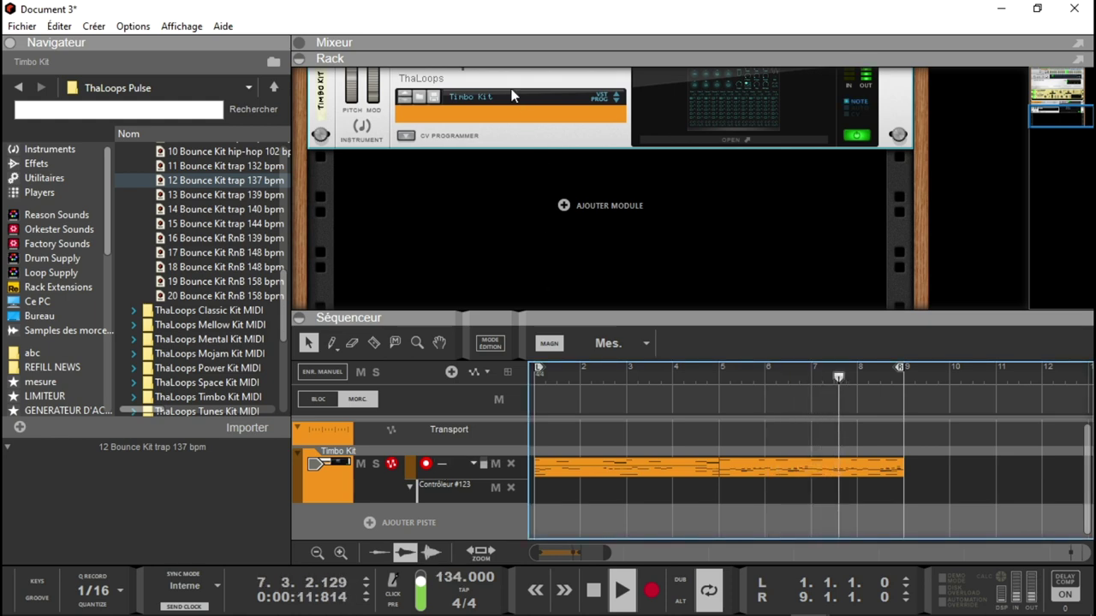
Load the Classic Kit program on the ThaLoops Pulse device in the rack
{"action": "left_click_drag", "start_coordinate": [1058, 120], "coordinate": [1060, 113]}
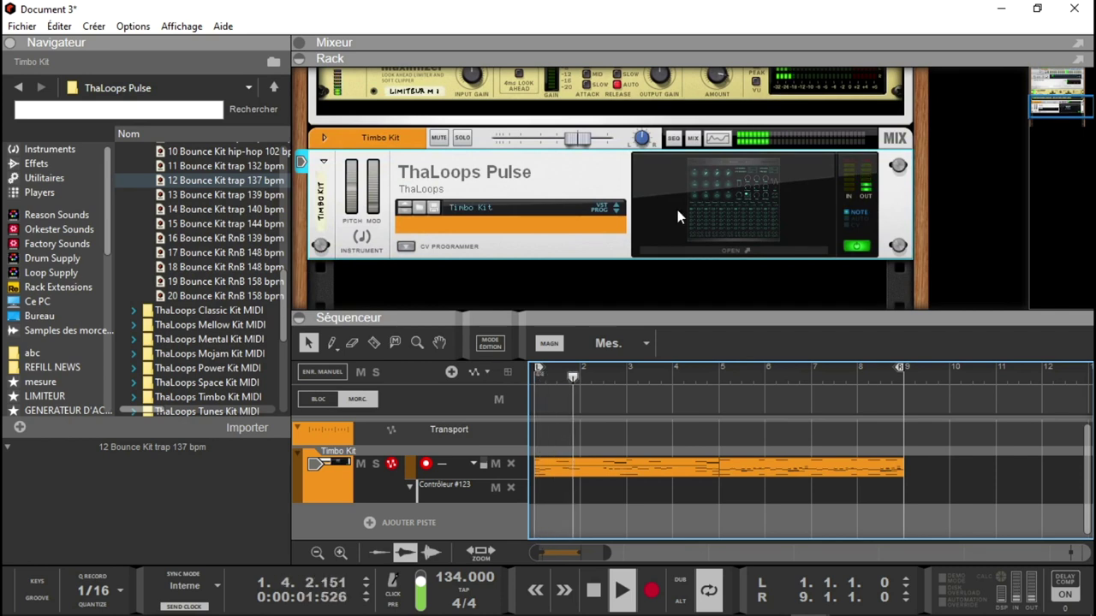
{"action": "left_click", "coordinate": [575, 216]}
{"action": "left_click", "coordinate": [587, 207]}
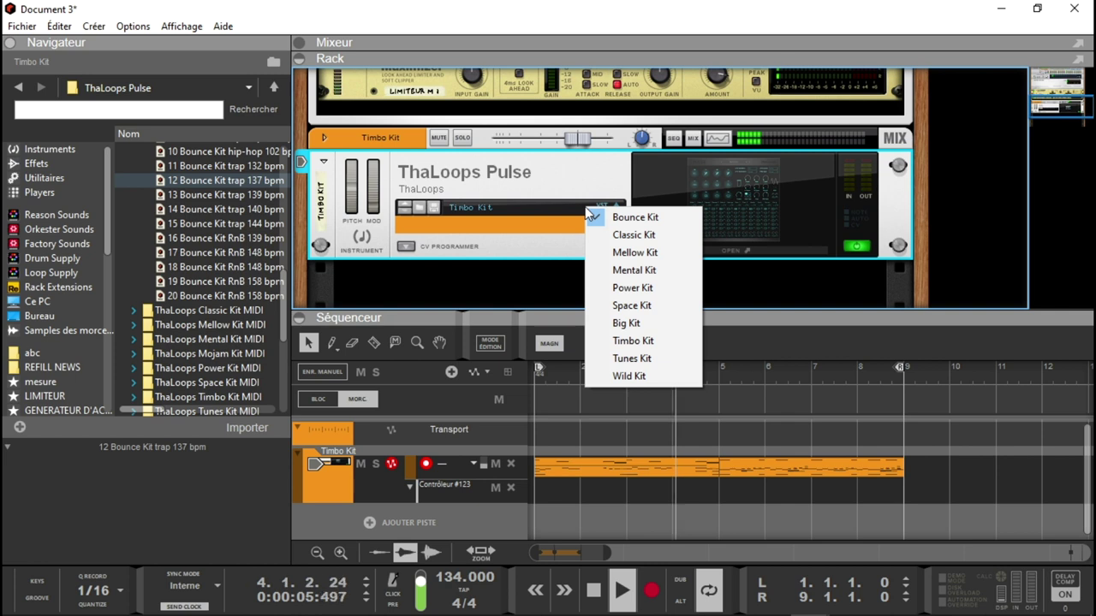
{"action": "left_click", "coordinate": [632, 236]}
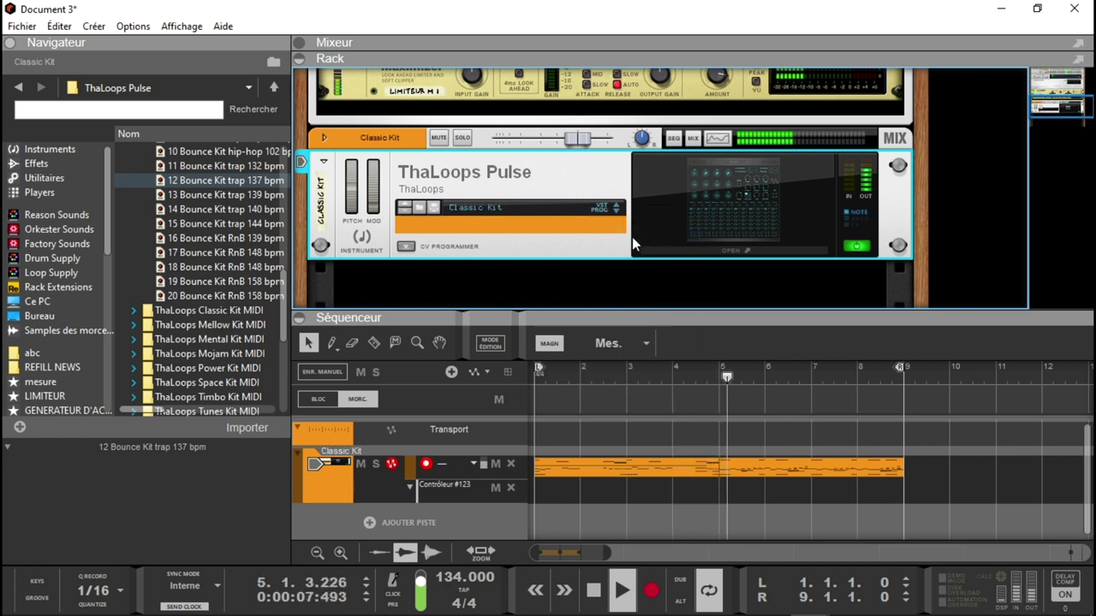
Step the ThaLoops Pulse program through Mellow Kit and Mental Kit to Space Kit while the loop plays
{"action": "left_click", "coordinate": [617, 212]}
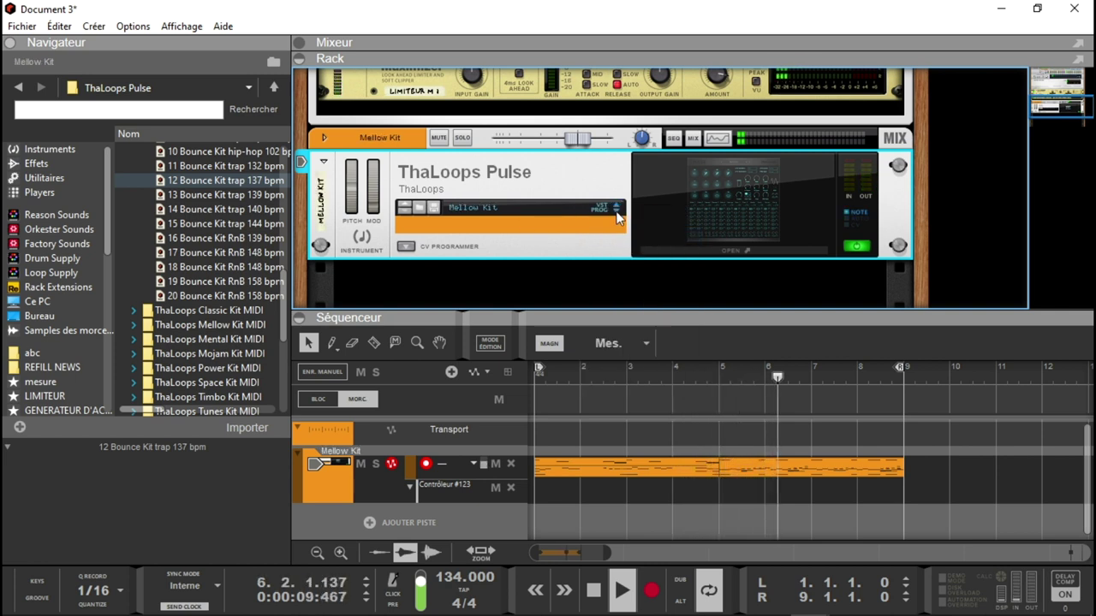
{"action": "left_click", "coordinate": [617, 212]}
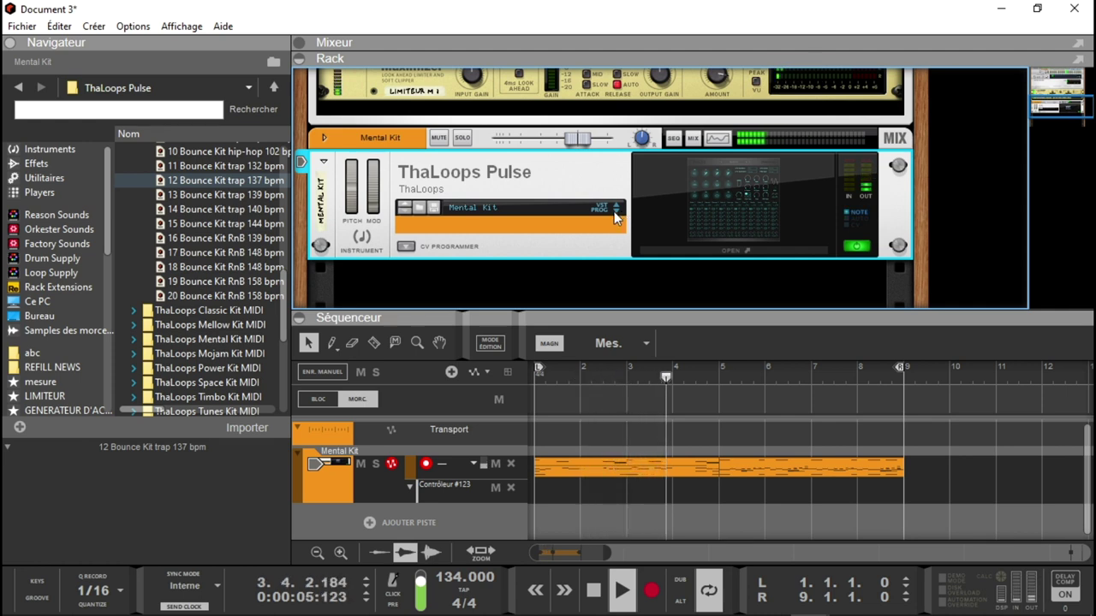
{"action": "left_click", "coordinate": [614, 212]}
{"action": "left_click", "coordinate": [616, 212]}
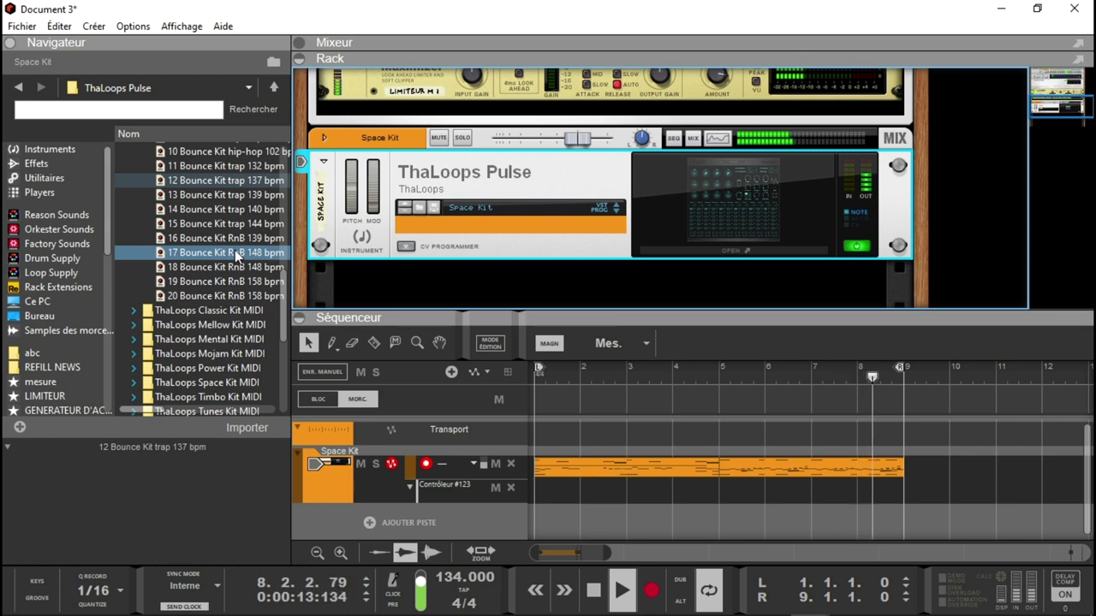
Open the Pulse plugin window and examine the 1–16 number lists of the Kicks, Snares and closed hats channels
{"action": "left_click", "coordinate": [677, 237]}
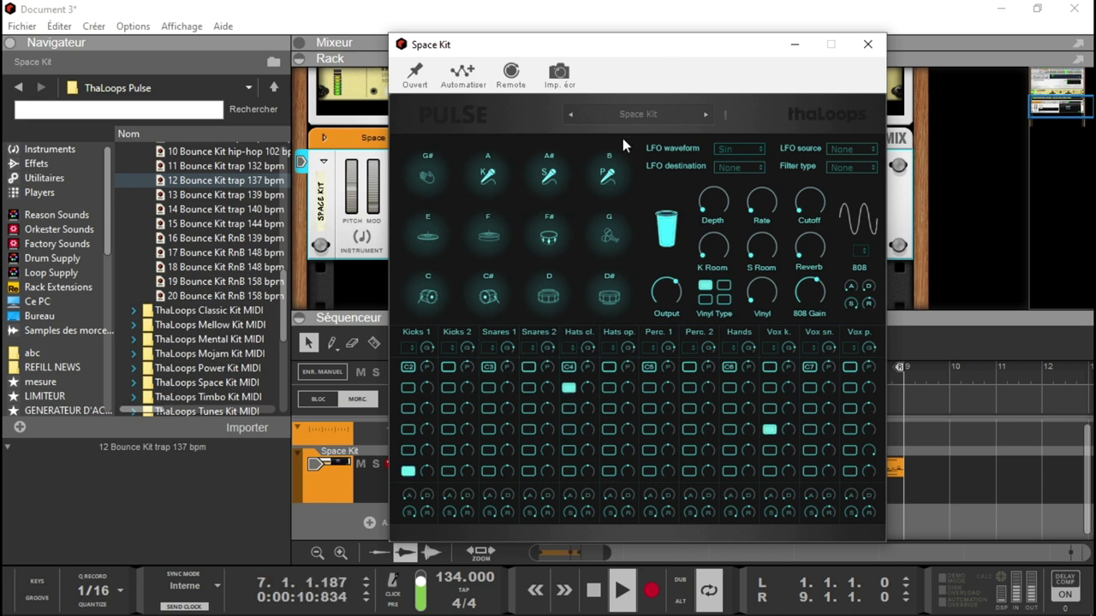
{"action": "left_click", "coordinate": [423, 350]}
{"action": "left_click", "coordinate": [439, 352]}
{"action": "left_click", "coordinate": [441, 350]}
{"action": "left_click", "coordinate": [482, 351]}
{"action": "left_click", "coordinate": [486, 348]}
{"action": "left_click", "coordinate": [520, 349]}
{"action": "left_click", "coordinate": [526, 349]}
{"action": "left_click", "coordinate": [571, 351]}
{"action": "left_click", "coordinate": [573, 350]}
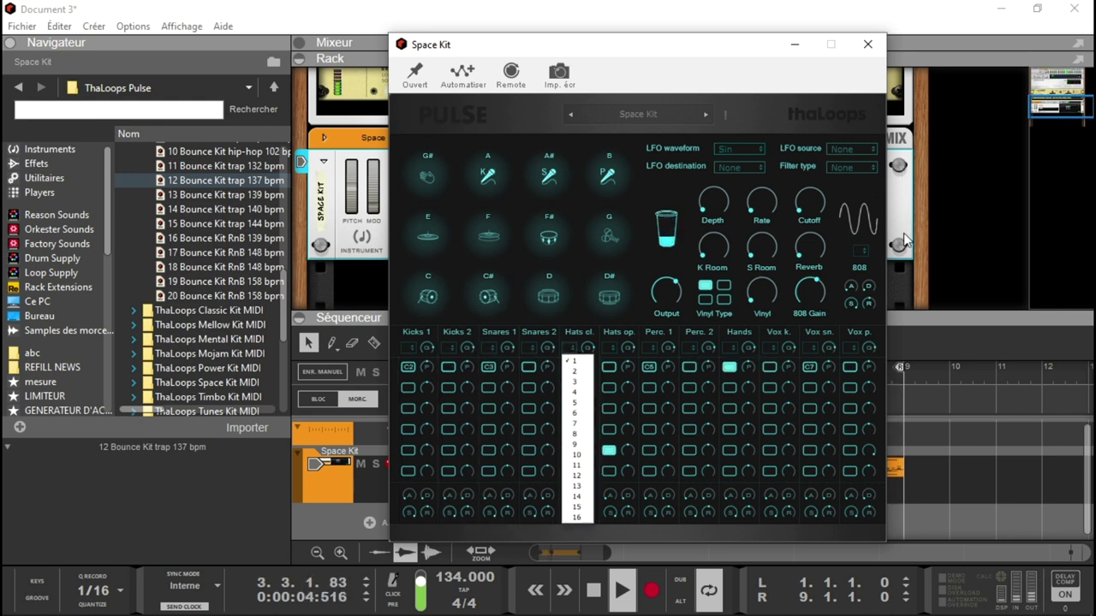
{"action": "left_click", "coordinate": [855, 108]}
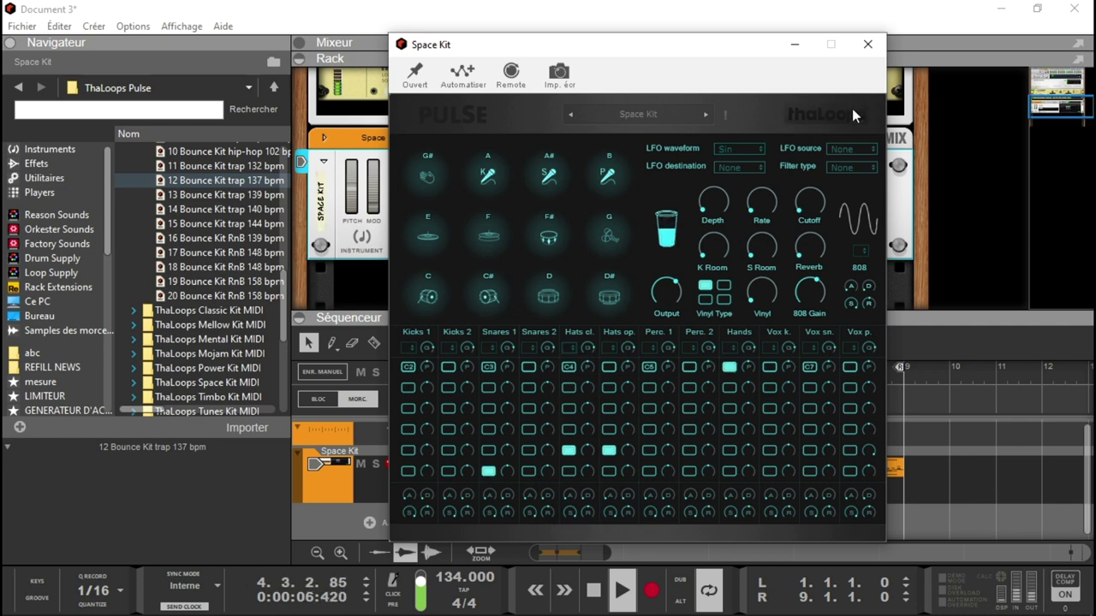
{"action": "left_click", "coordinate": [852, 110]}
{"action": "left_click", "coordinate": [900, 111]}
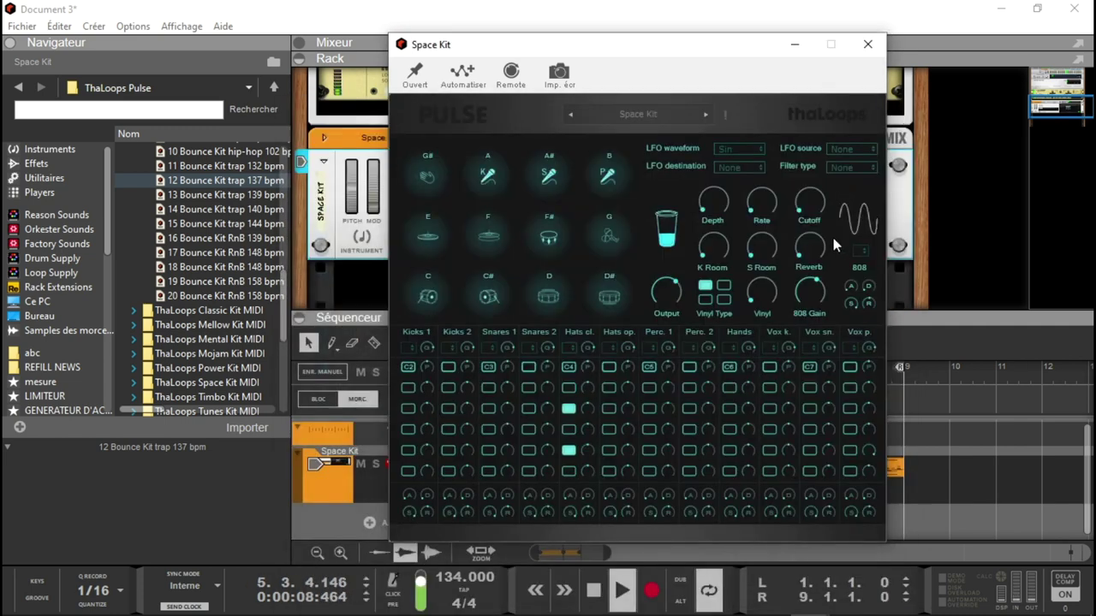
Set the Pulse filter type to Low Pass, raise Cutoff and S Room, and close the plugin window
{"action": "left_click", "coordinate": [833, 168]}
{"action": "left_click", "coordinate": [849, 190]}
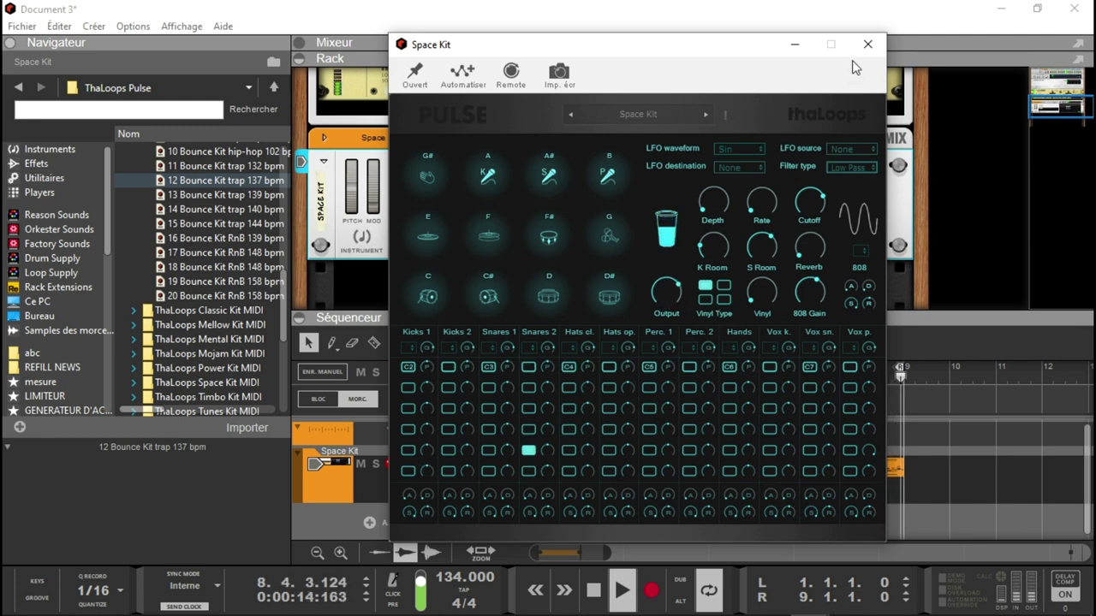
{"action": "left_click", "coordinate": [868, 44]}
Show the Space Kit mix channel's insert FX area and insert a Scream 4 distortion with the 70s Lofi patch
{"action": "left_click", "coordinate": [323, 137]}
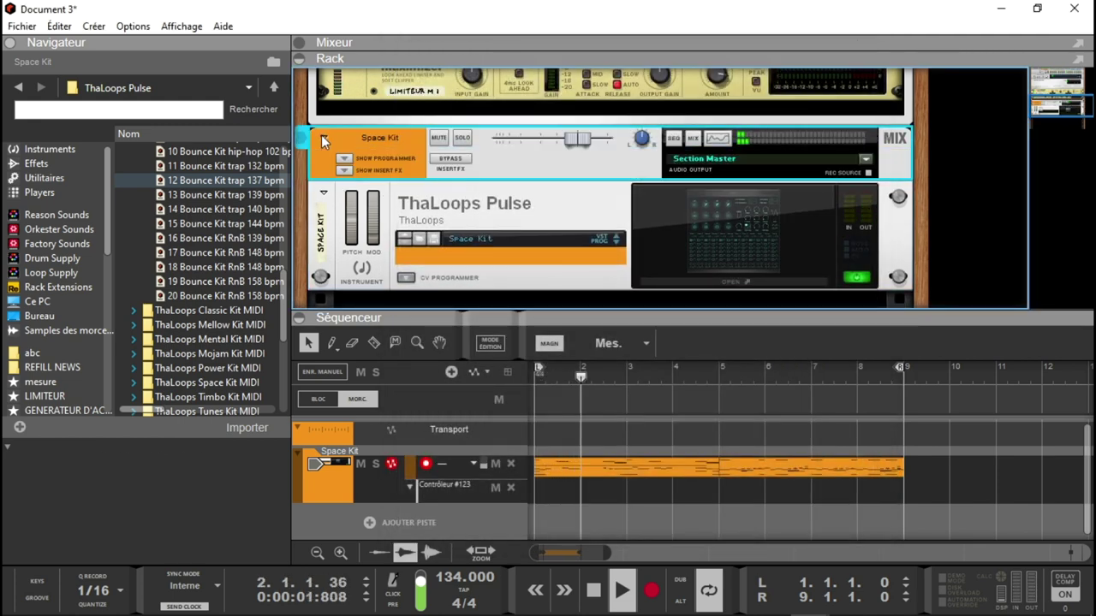
{"action": "left_click", "coordinate": [344, 170]}
{"action": "left_click", "coordinate": [36, 162]}
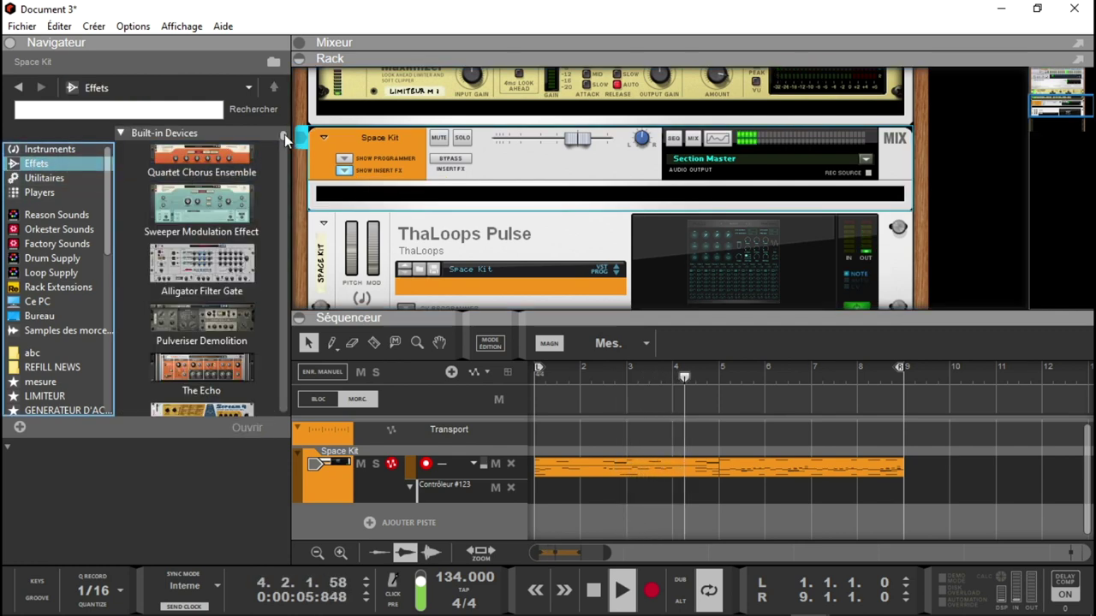
{"action": "scroll", "coordinate": [206, 319], "scroll_direction": "down", "scroll_amount": 1}
{"action": "mouse_move", "coordinate": [201, 373]}
{"action": "left_mouse_down"}
{"action": "mouse_move", "coordinate": [551, 191]}
{"action": "mouse_move", "coordinate": [522, 194]}
{"action": "left_mouse_up"}
{"action": "left_click_drag", "start_coordinate": [171, 207], "coordinate": [496, 232]}
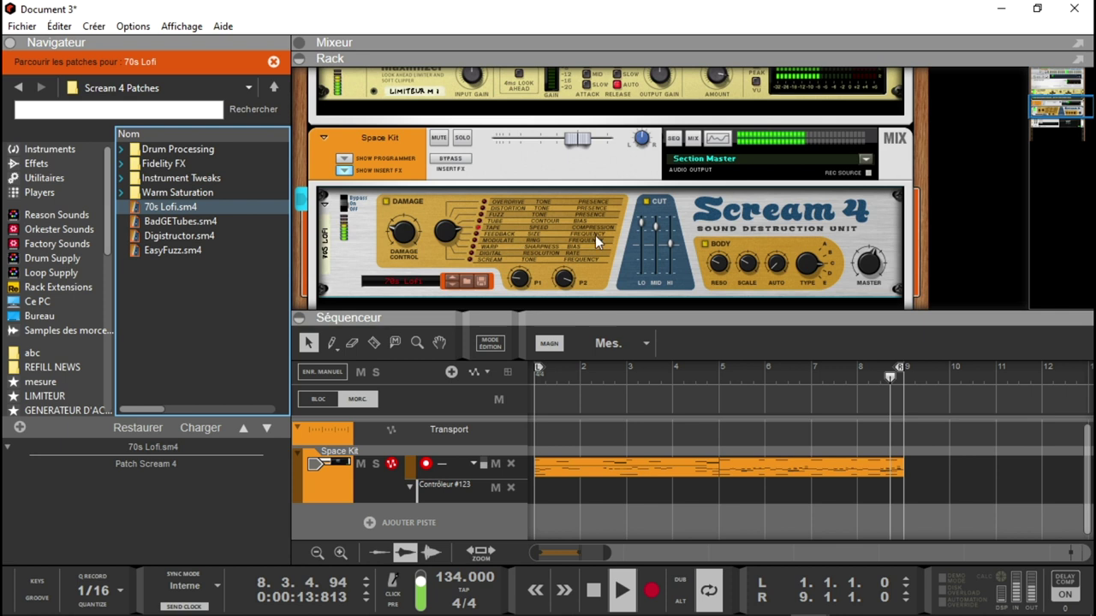
Reopen the Pulse plugin window, turn the Cutoff up fully and set the filter type to None
{"action": "mouse_move", "coordinate": [867, 270]}
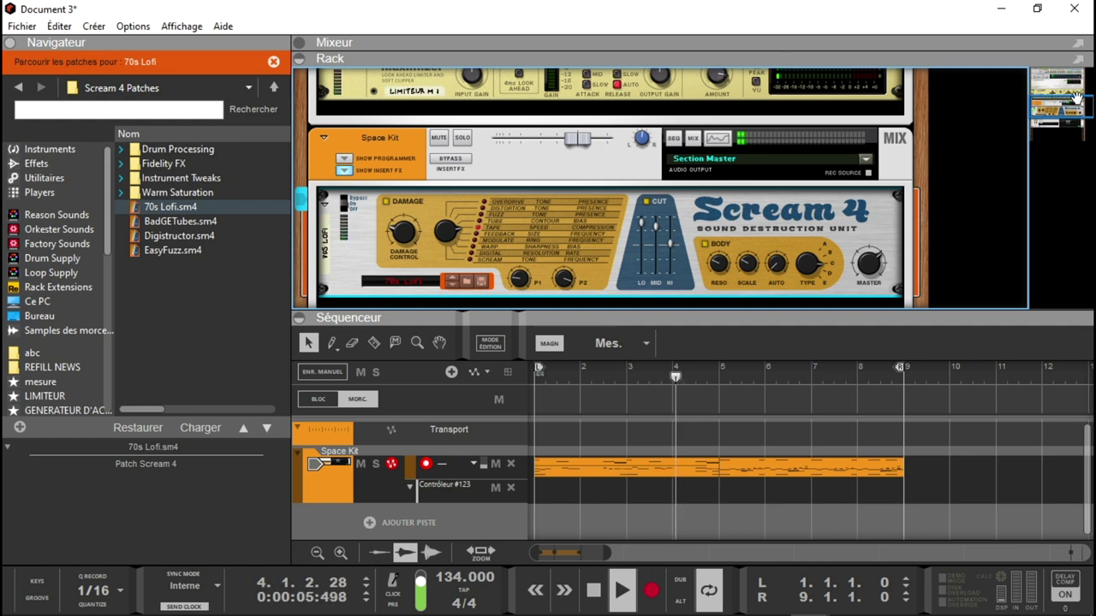
{"action": "scroll", "coordinate": [812, 213], "scroll_direction": "down", "scroll_amount": 3}
{"action": "double_click", "coordinate": [790, 211]}
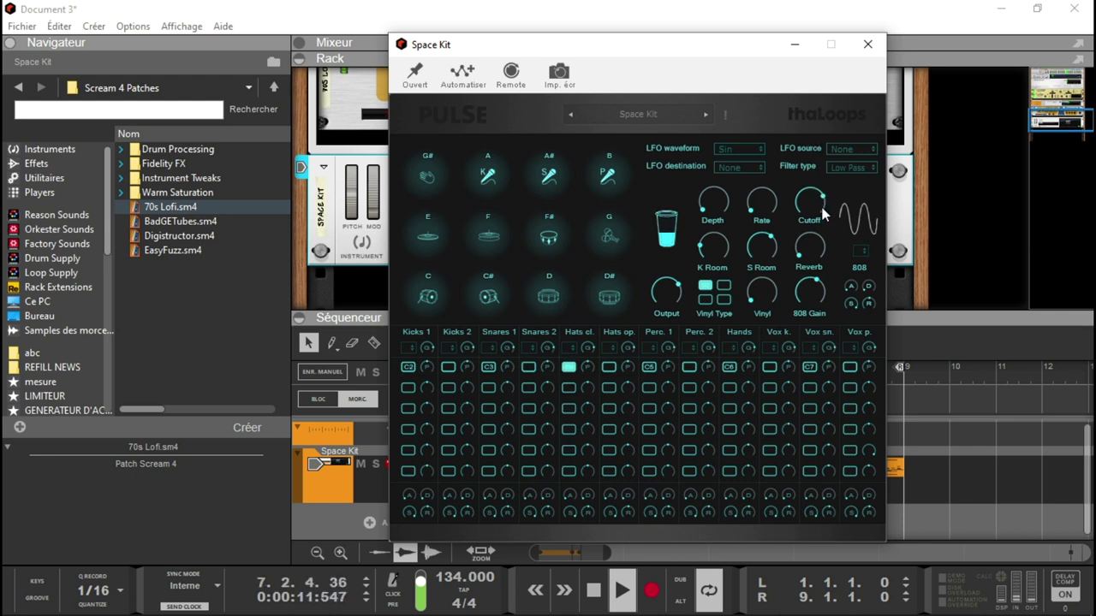
{"action": "left_click_drag", "start_coordinate": [803, 221], "coordinate": [795, 187]}
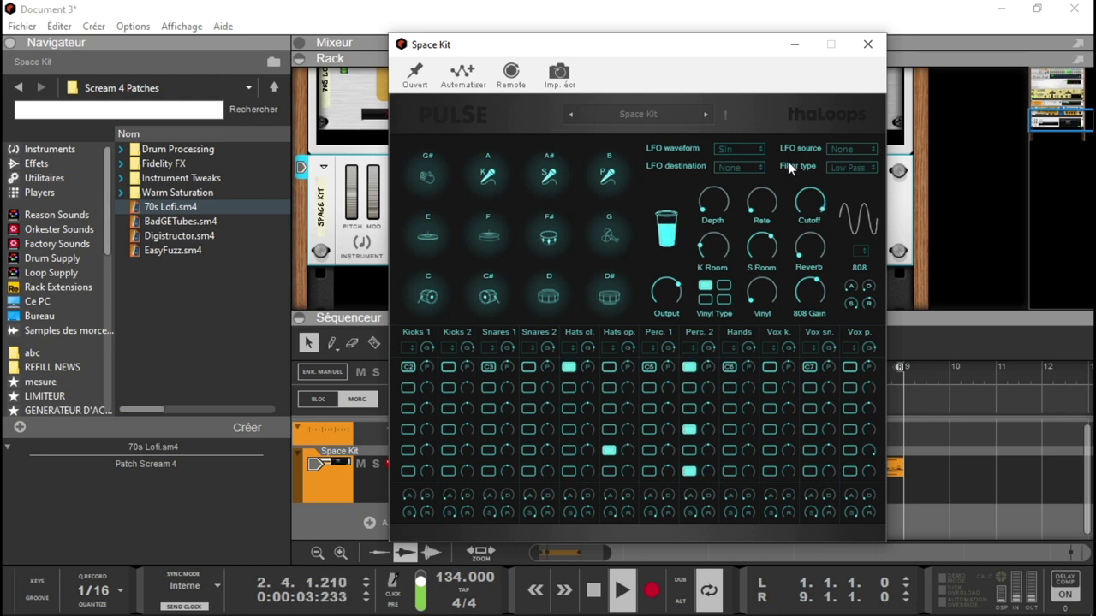
{"action": "left_click", "coordinate": [836, 168]}
{"action": "left_click", "coordinate": [846, 180]}
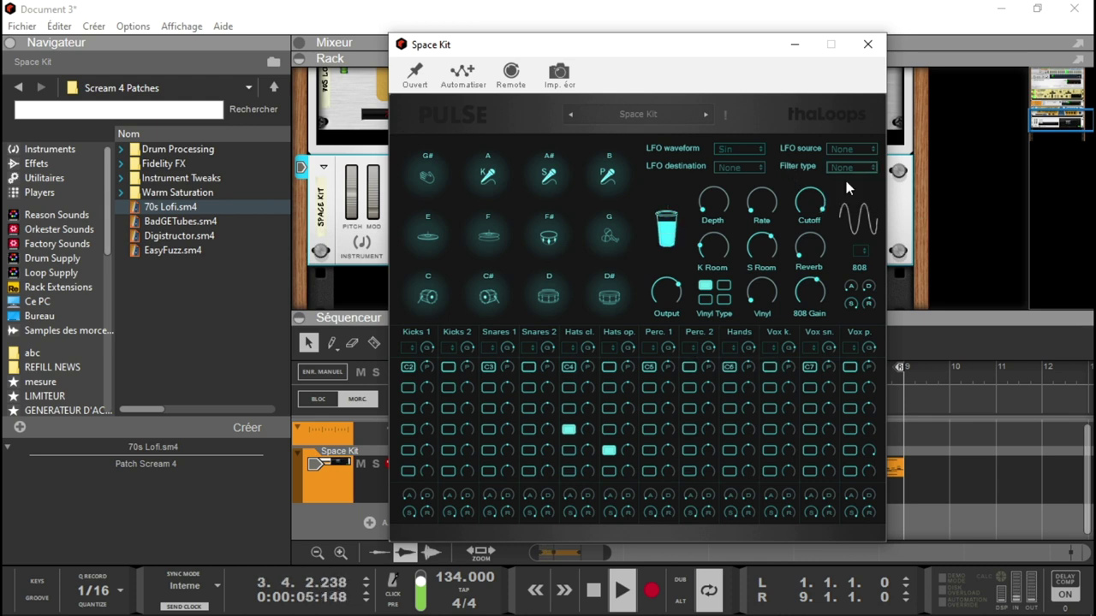
Audition the Classic, Mellow, Mental, Power and Timbo kits in the Pulse plugin window, and close it
{"action": "left_click", "coordinate": [656, 118]}
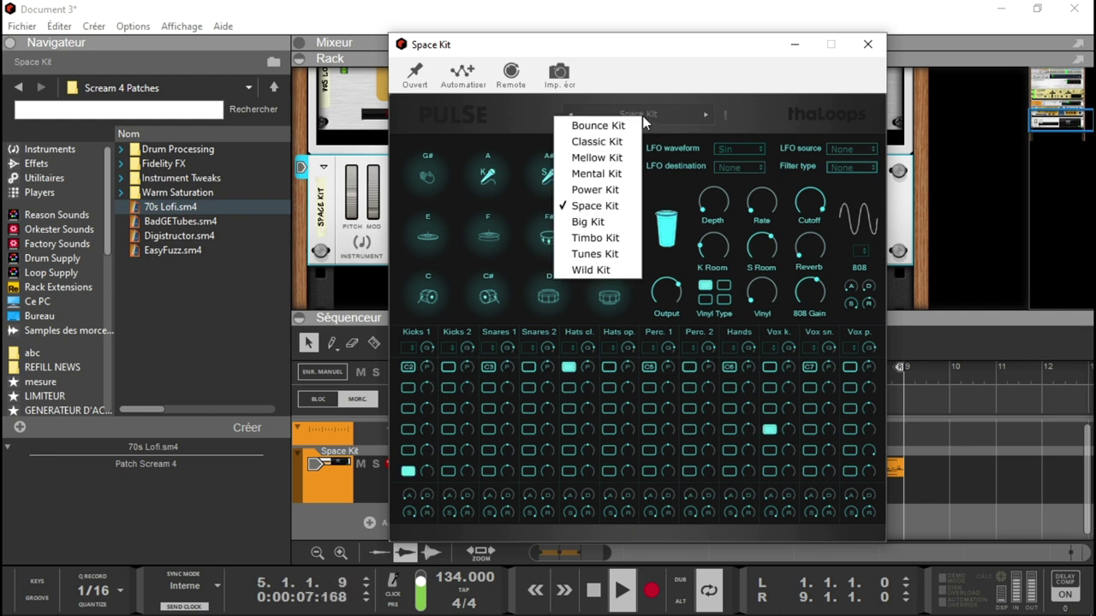
{"action": "left_click", "coordinate": [614, 143]}
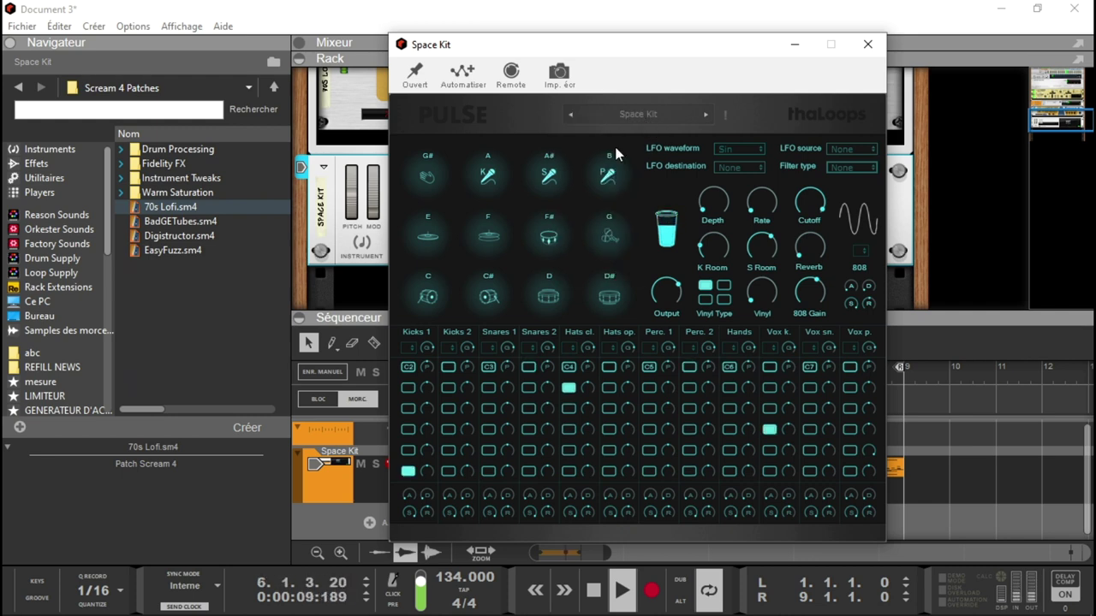
{"action": "left_click", "coordinate": [703, 114]}
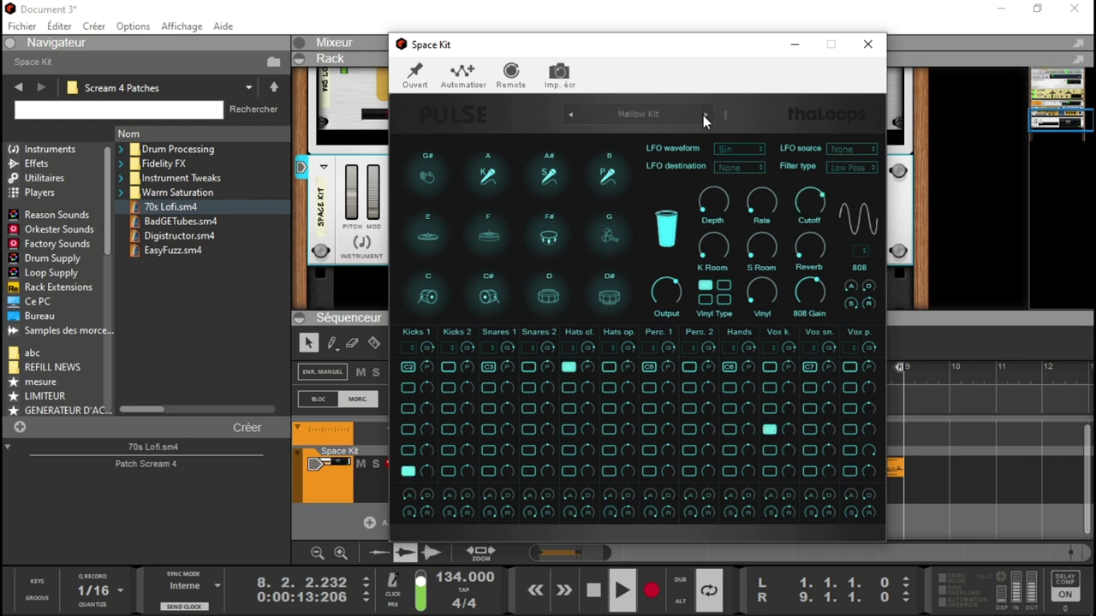
{"action": "left_click", "coordinate": [703, 115]}
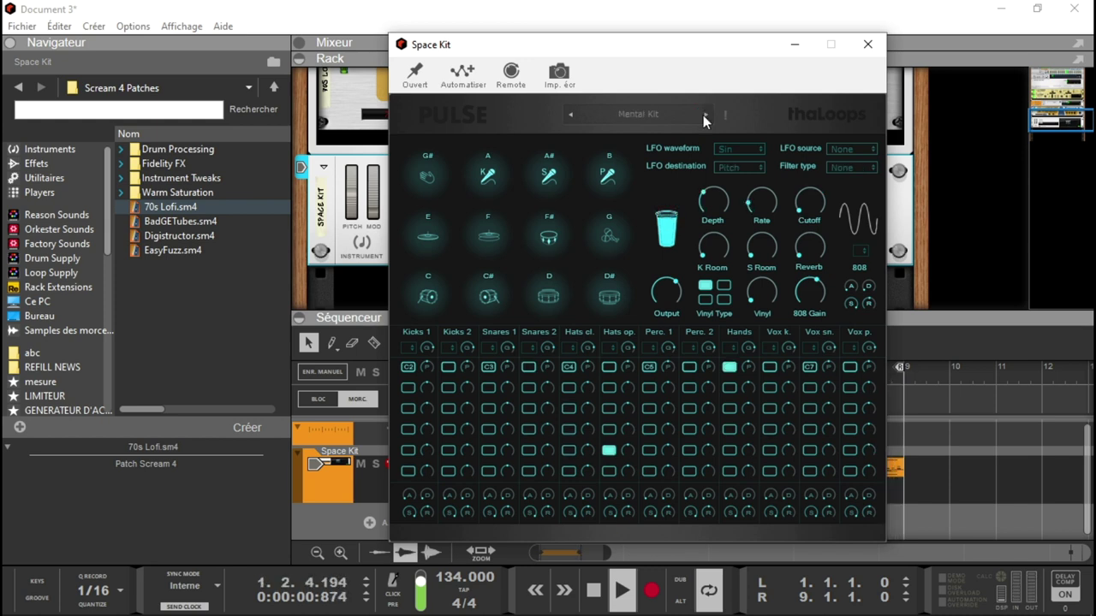
{"action": "left_click", "coordinate": [704, 116]}
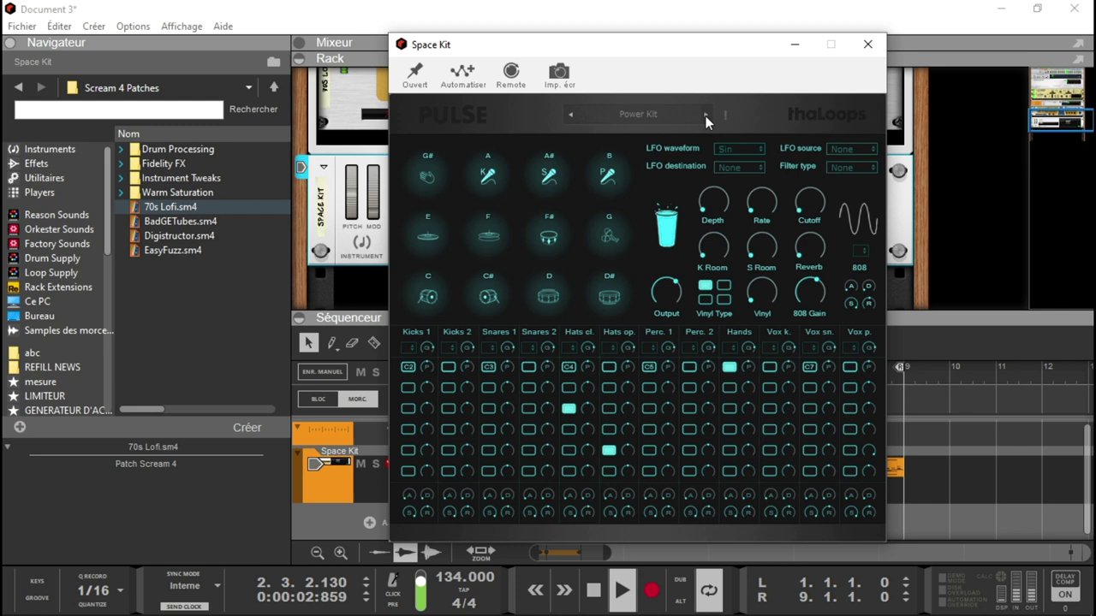
{"action": "left_click", "coordinate": [651, 114]}
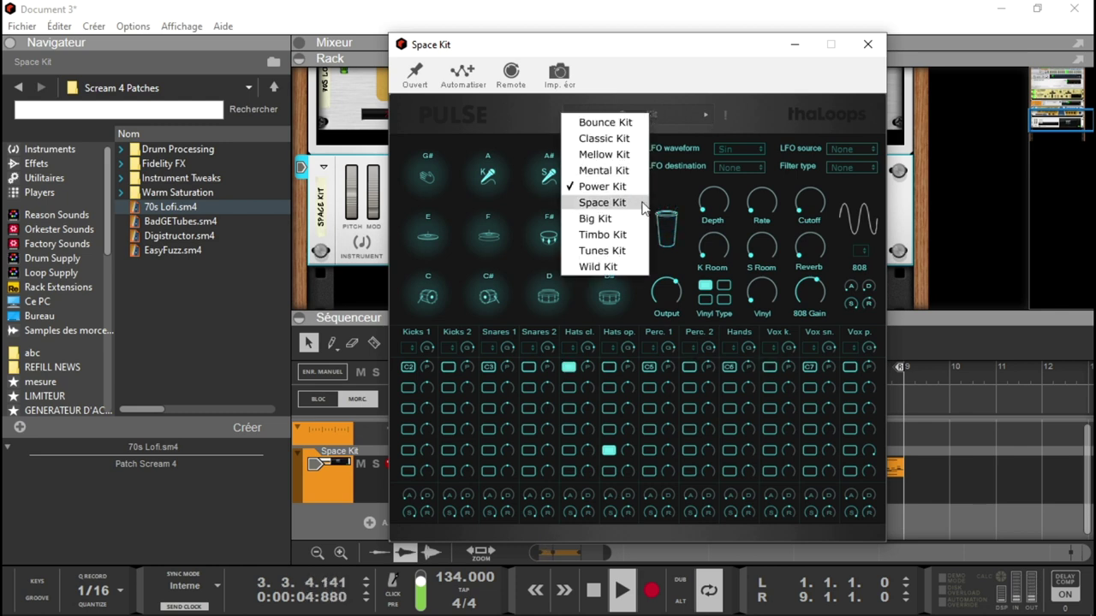
{"action": "left_click", "coordinate": [635, 234]}
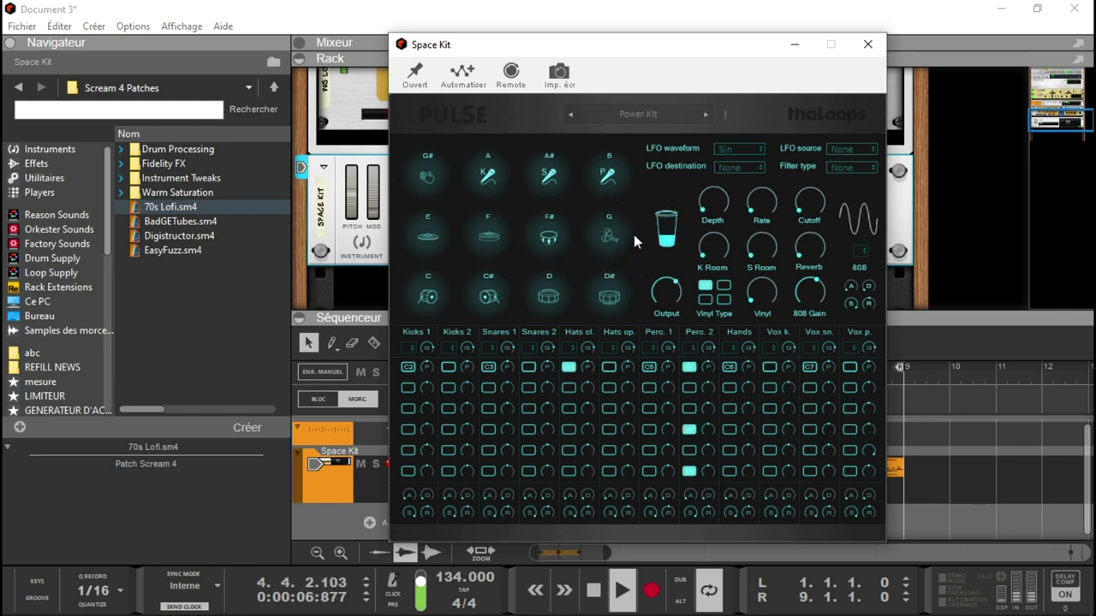
{"action": "left_click", "coordinate": [868, 44]}
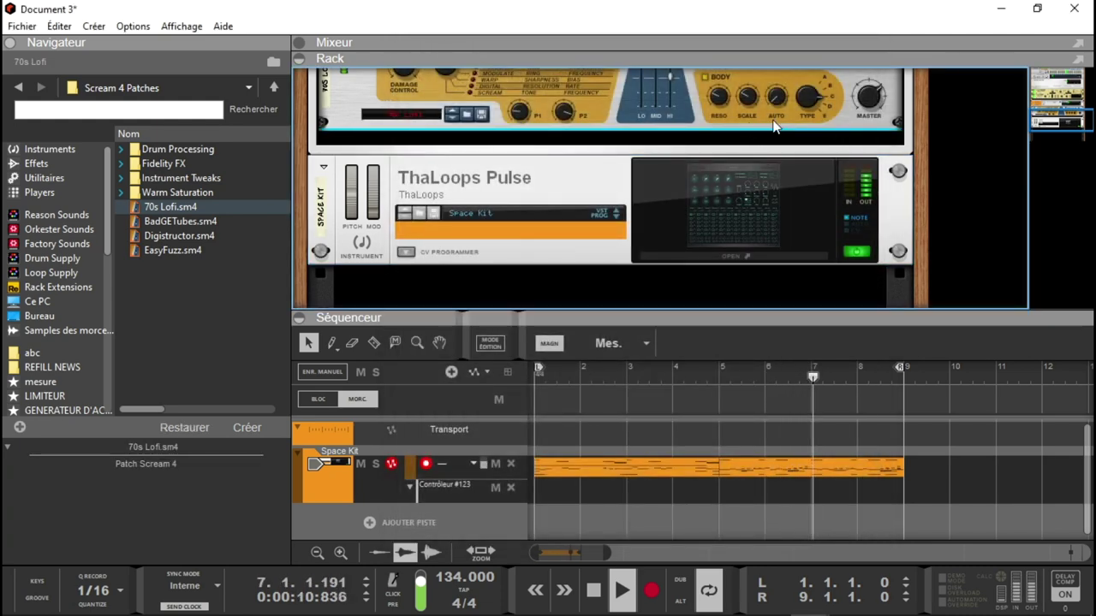
Delete the Scream 4 module from the Space Kit insert FX area
{"action": "key", "text": "Delete"}
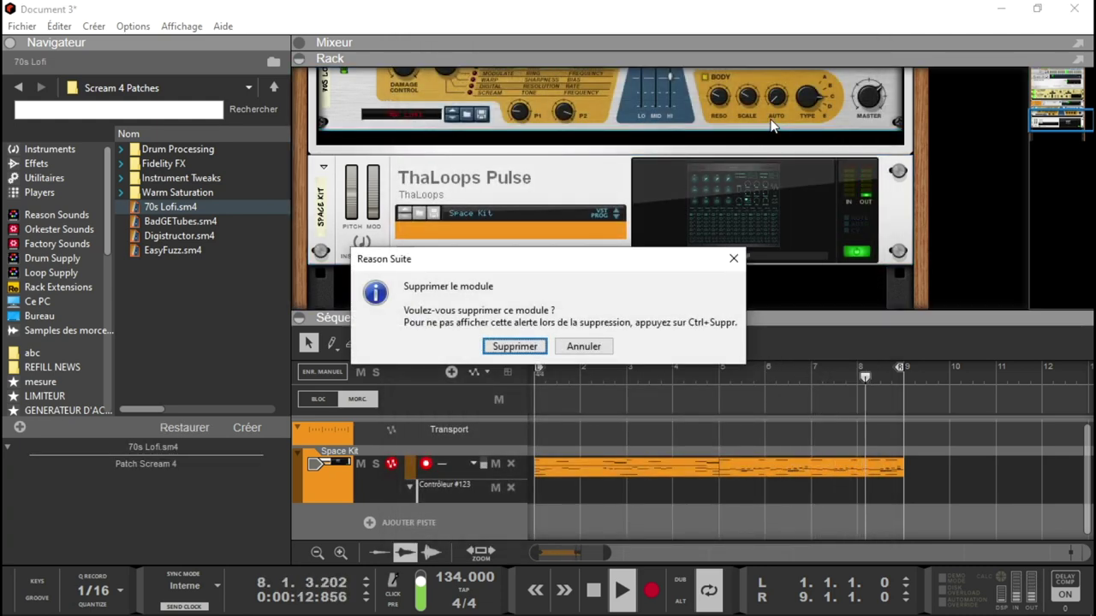
{"action": "left_click", "coordinate": [513, 345]}
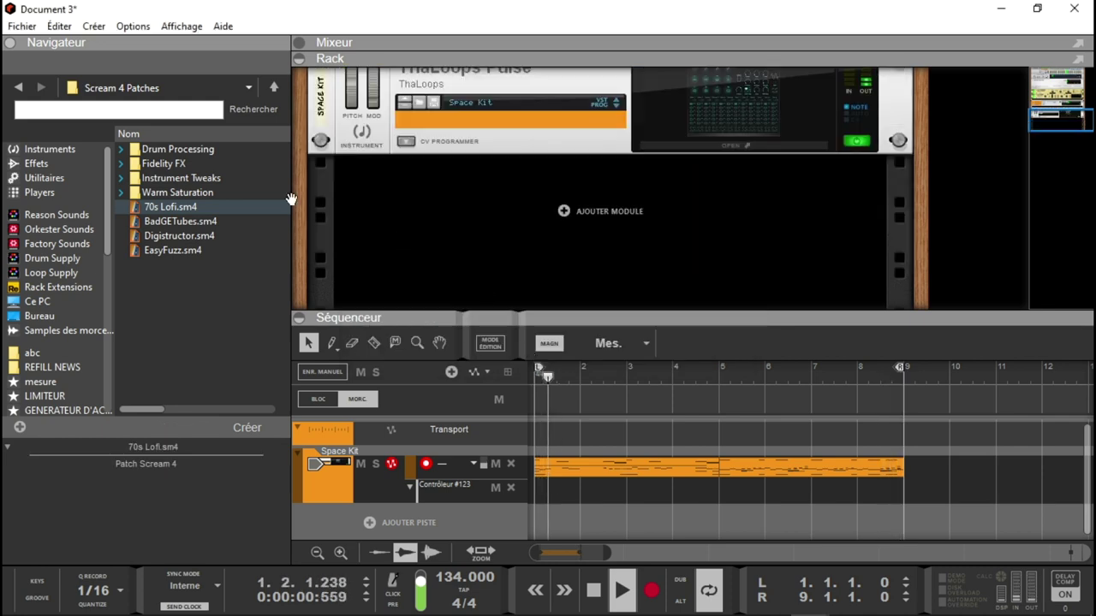
Find the Master Bus Compressor among the built-in effects and insert it in the Space Kit channel's insert FX area
{"action": "left_click", "coordinate": [1038, 100]}
{"action": "scroll", "coordinate": [1038, 100], "scroll_direction": "down", "scroll_amount": 3}
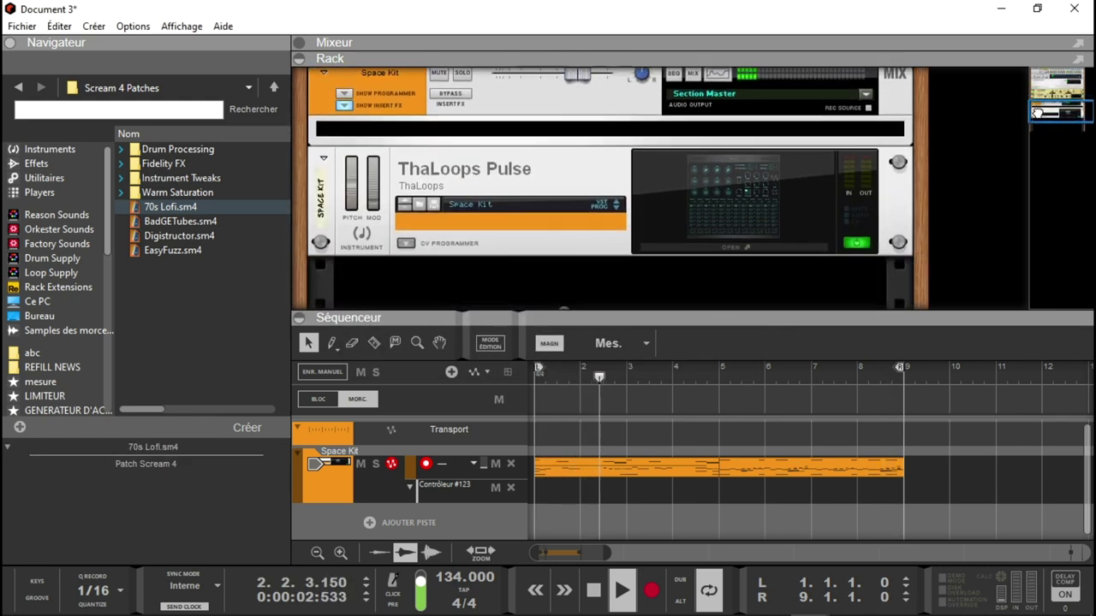
{"action": "left_click", "coordinate": [73, 167]}
{"action": "scroll", "coordinate": [281, 143], "scroll_direction": "down", "scroll_amount": 2}
{"action": "scroll", "coordinate": [282, 149], "scroll_direction": "down", "scroll_amount": 10}
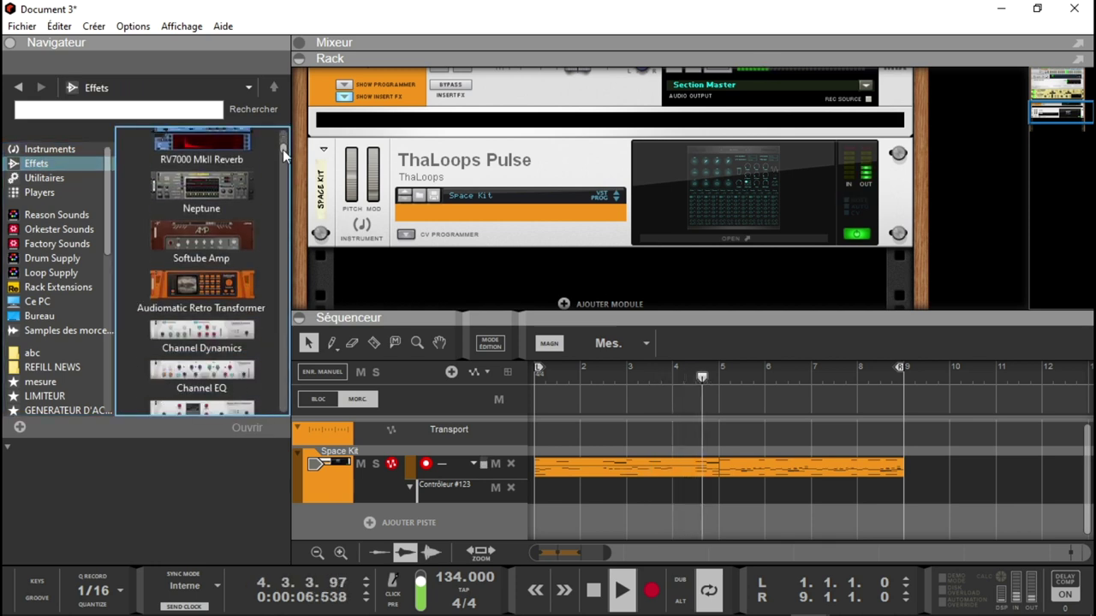
{"action": "left_click", "coordinate": [171, 339]}
{"action": "left_click_drag", "start_coordinate": [188, 313], "coordinate": [614, 125]}
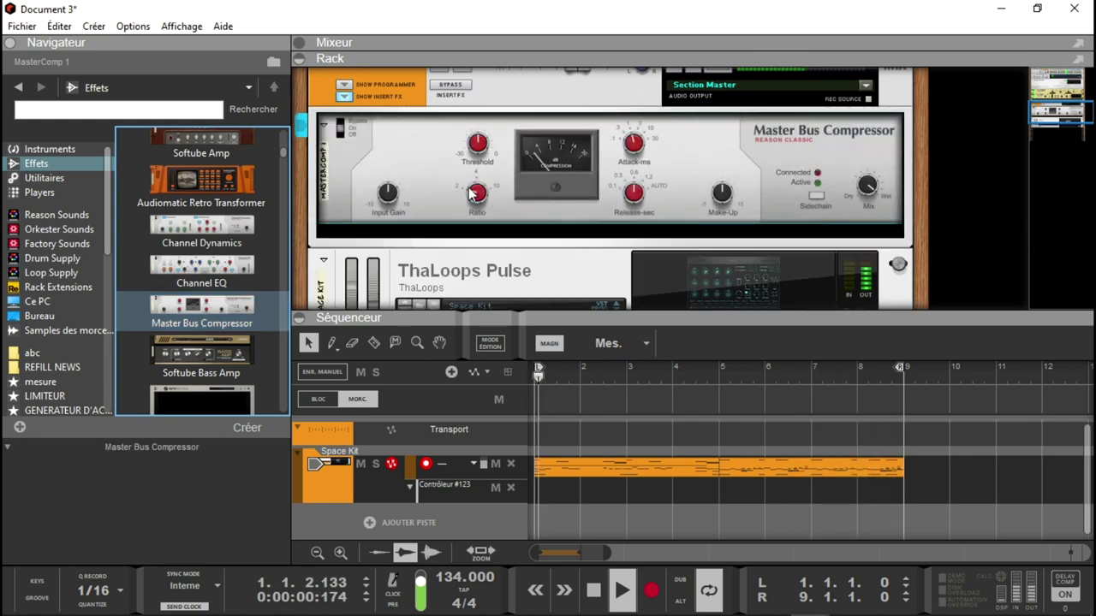
Adjust the Master Bus Compressor's threshold and make-up gain, setting attack to 0.3 ms and release to AUTO
{"action": "left_click_drag", "start_coordinate": [489, 194], "coordinate": [480, 167]}
{"action": "mouse_move", "coordinate": [481, 167]}
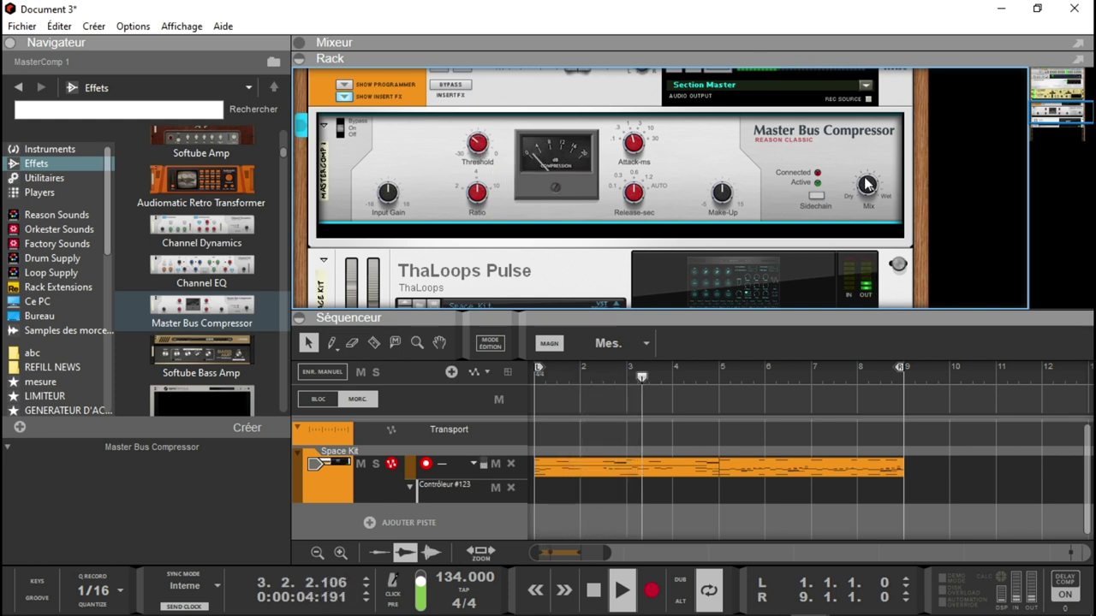
{"action": "mouse_move", "coordinate": [632, 147]}
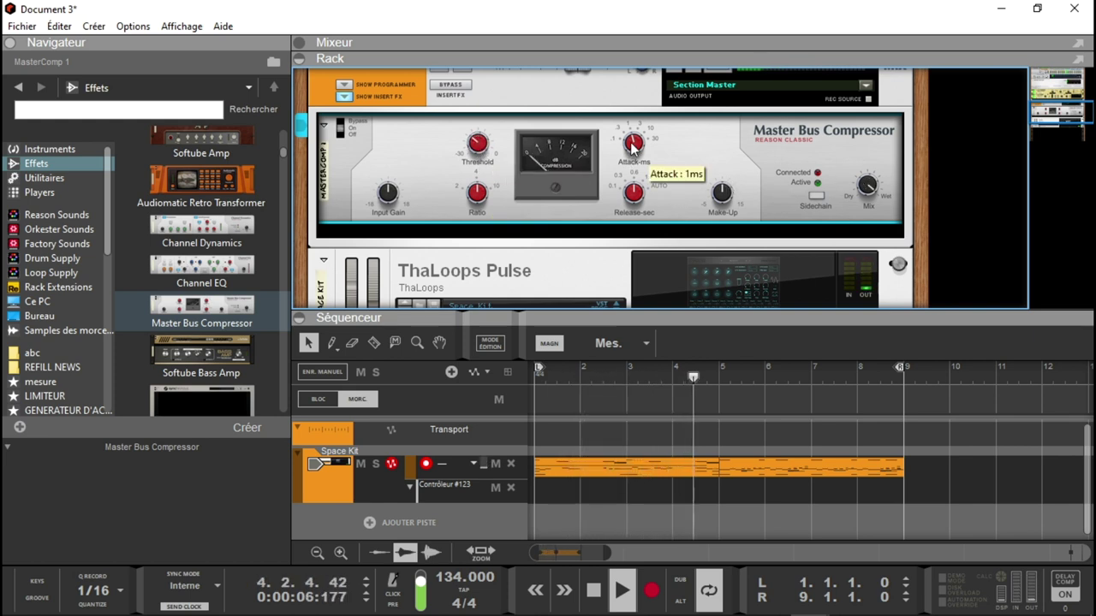
{"action": "left_click_drag", "start_coordinate": [632, 147], "coordinate": [632, 163]}
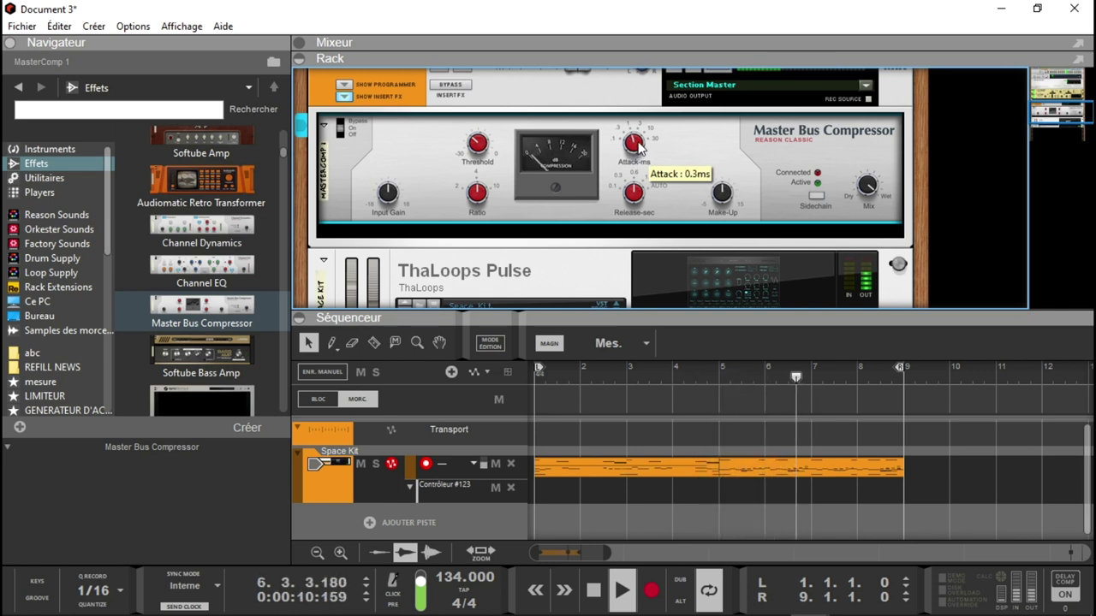
{"action": "mouse_move", "coordinate": [634, 196]}
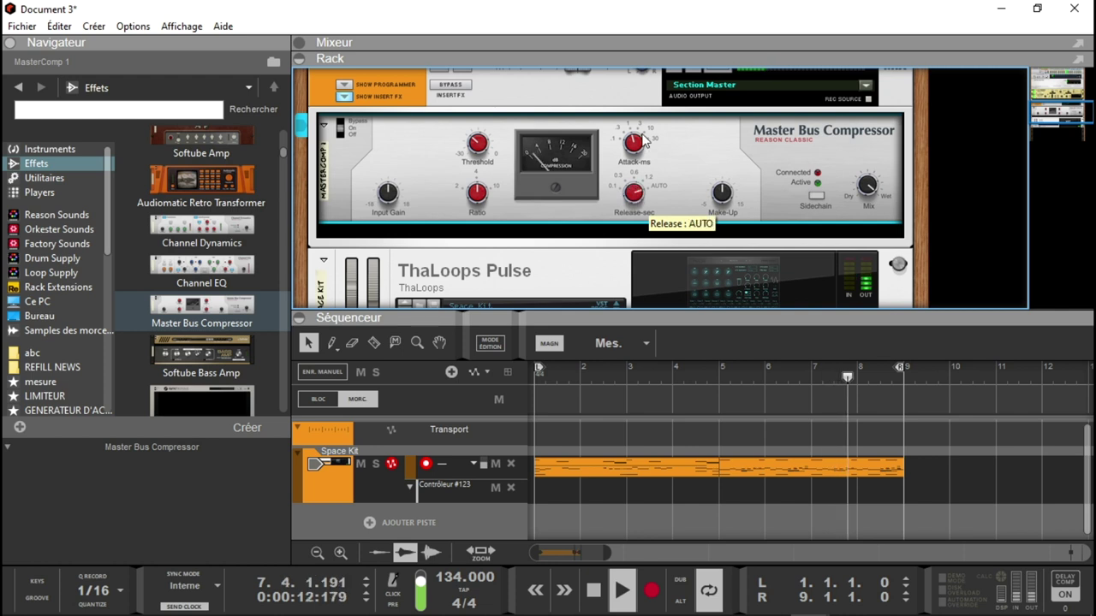
{"action": "mouse_move", "coordinate": [726, 193]}
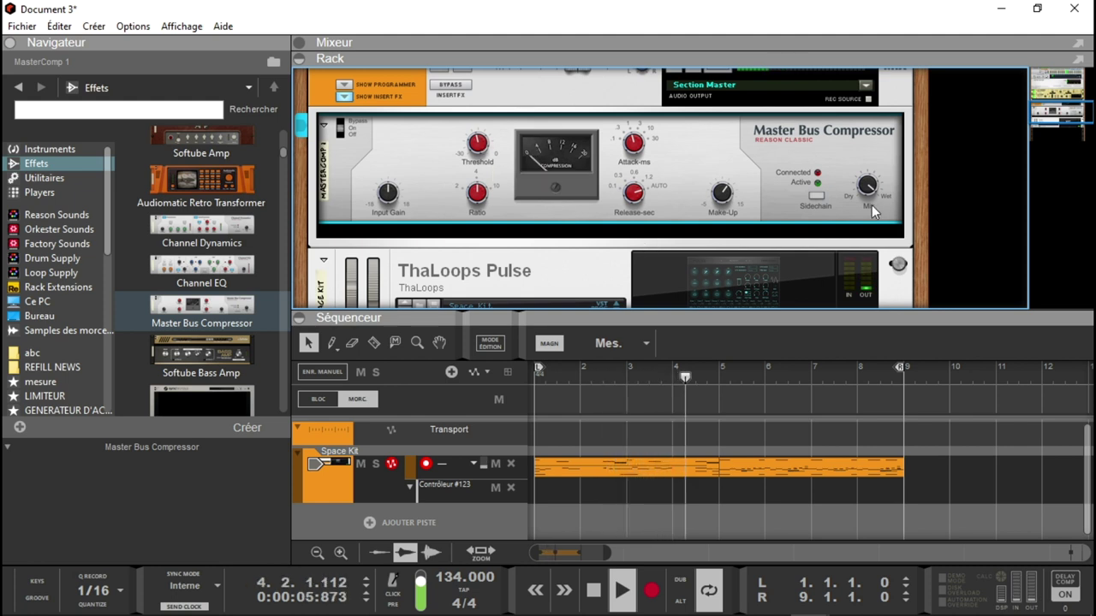
{"action": "mouse_move", "coordinate": [869, 206]}
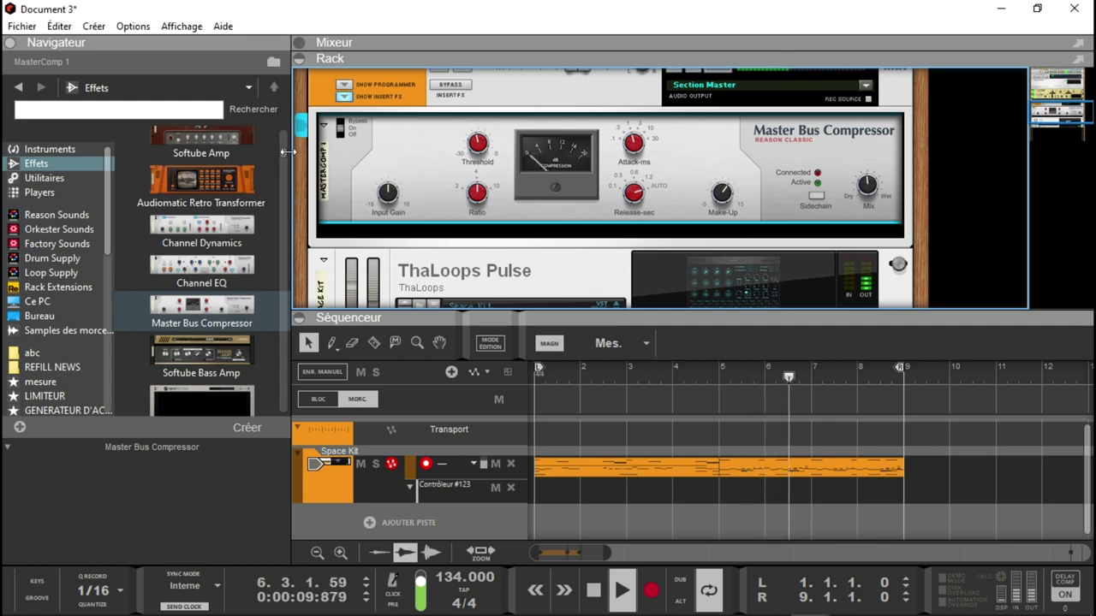
Find ParallelAggressor among the VST effects and put it in place of the Master Bus Compressor in the Space Kit insert FX
{"action": "left_click_drag", "start_coordinate": [286, 151], "coordinate": [298, 206]}
{"action": "left_click", "coordinate": [210, 179]}
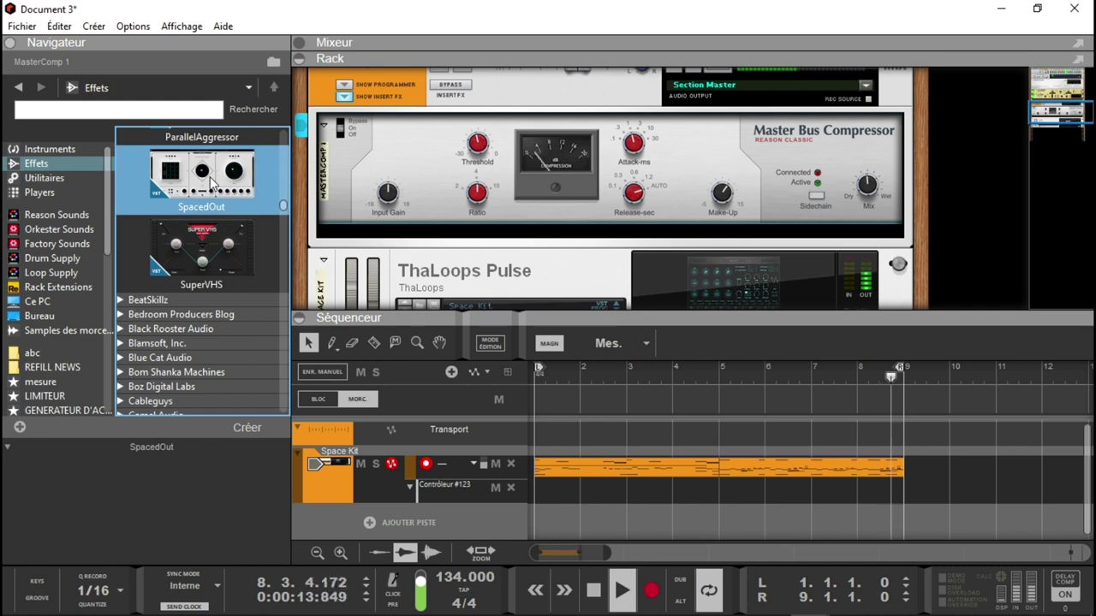
{"action": "left_click_drag", "start_coordinate": [281, 208], "coordinate": [282, 201]}
{"action": "left_click_drag", "start_coordinate": [210, 231], "coordinate": [530, 159]}
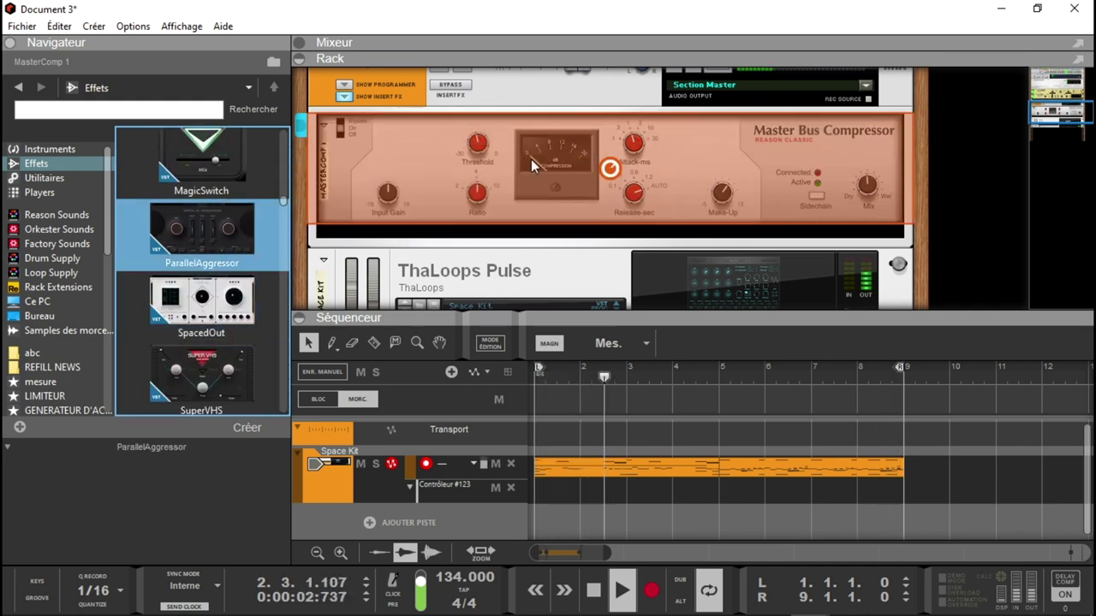
{"action": "left_click", "coordinate": [716, 215]}
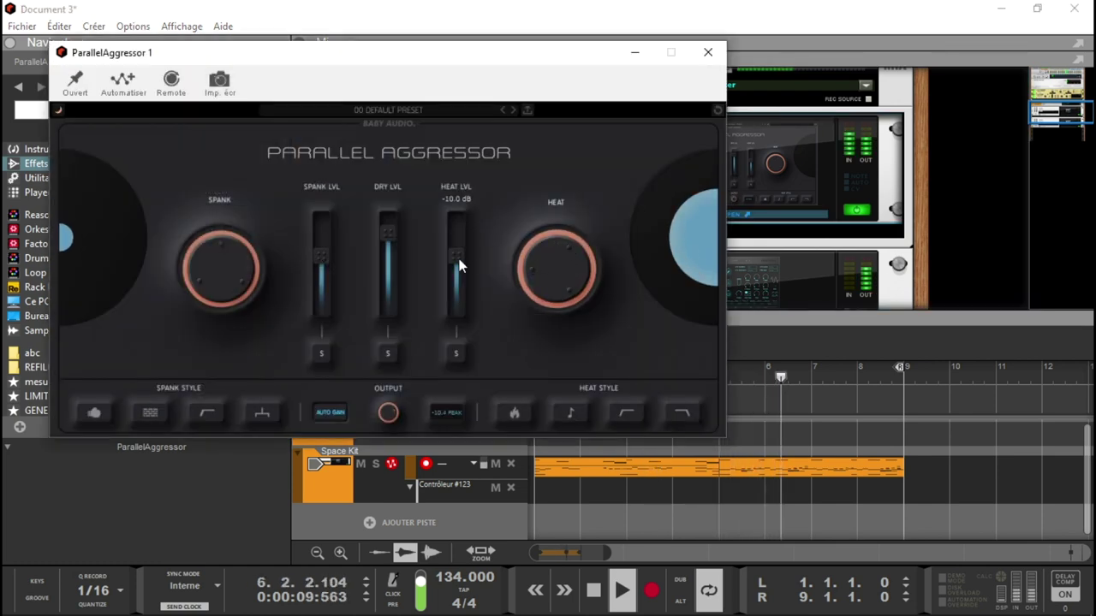
Raise ParallelAggressor's Spank level, set its Heat level to -1.0 dB, adjust the Heat amount, and enable one Spank style and two Heat styles
{"action": "left_click_drag", "start_coordinate": [317, 264], "coordinate": [321, 247]}
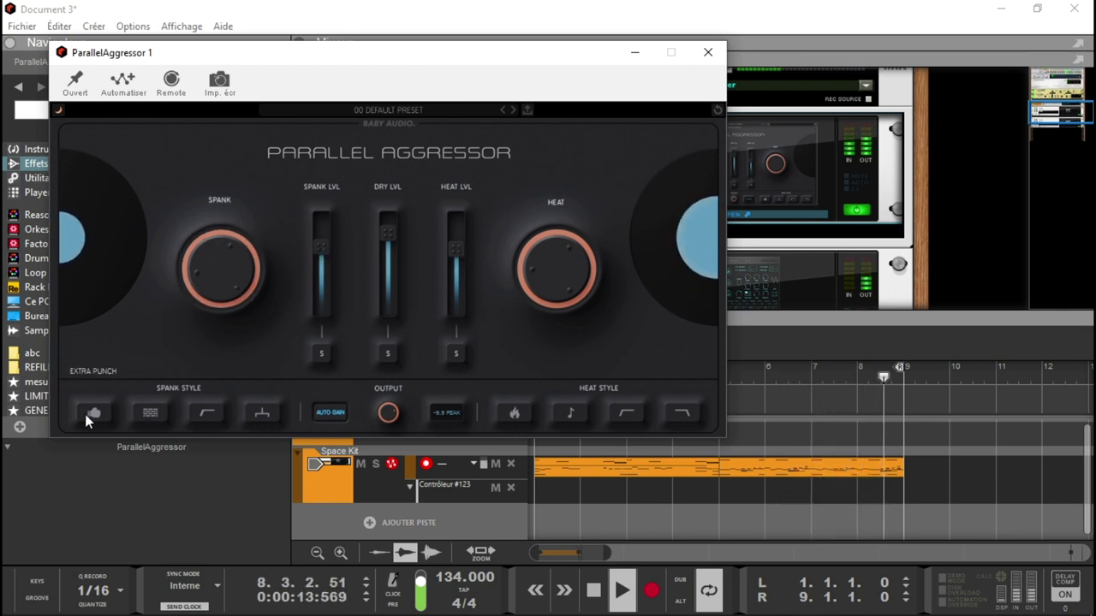
{"action": "left_click", "coordinate": [151, 413]}
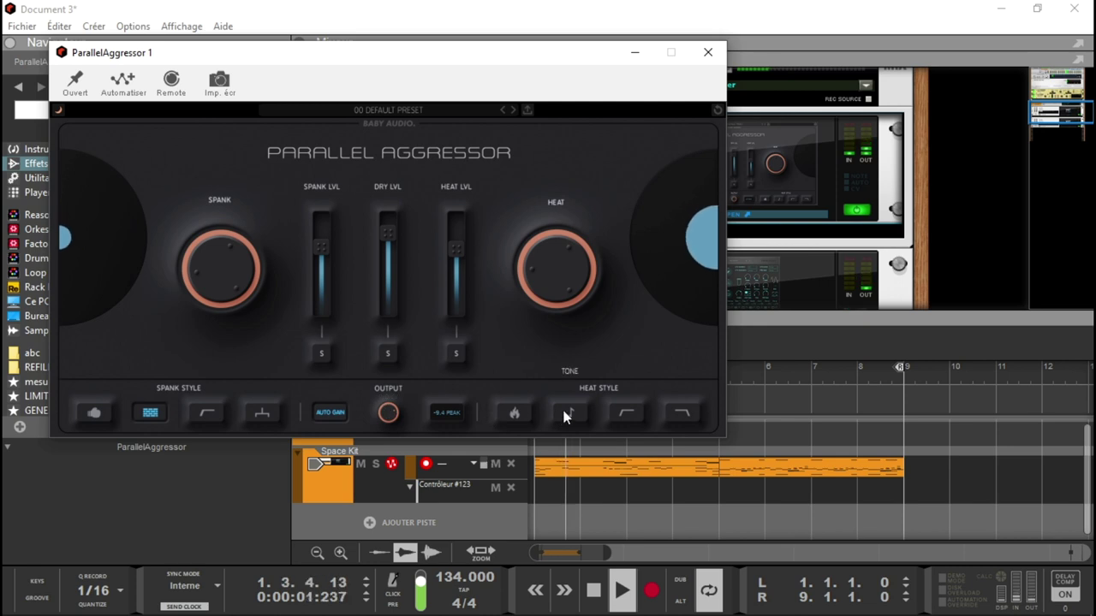
{"action": "left_click", "coordinate": [514, 413]}
{"action": "left_click", "coordinate": [623, 415]}
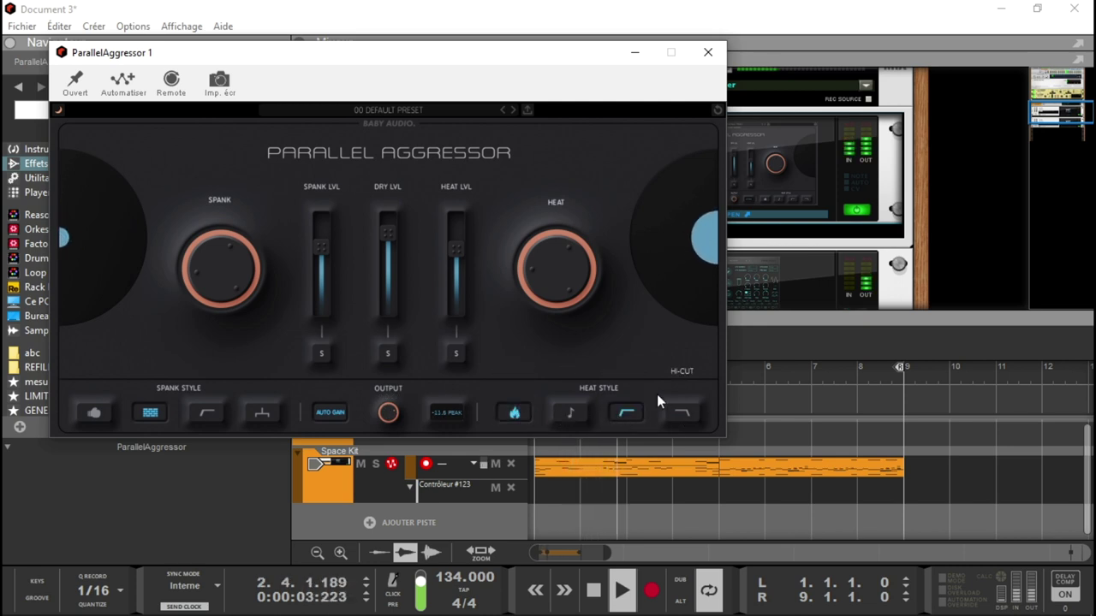
{"action": "left_click_drag", "start_coordinate": [460, 249], "coordinate": [457, 233]}
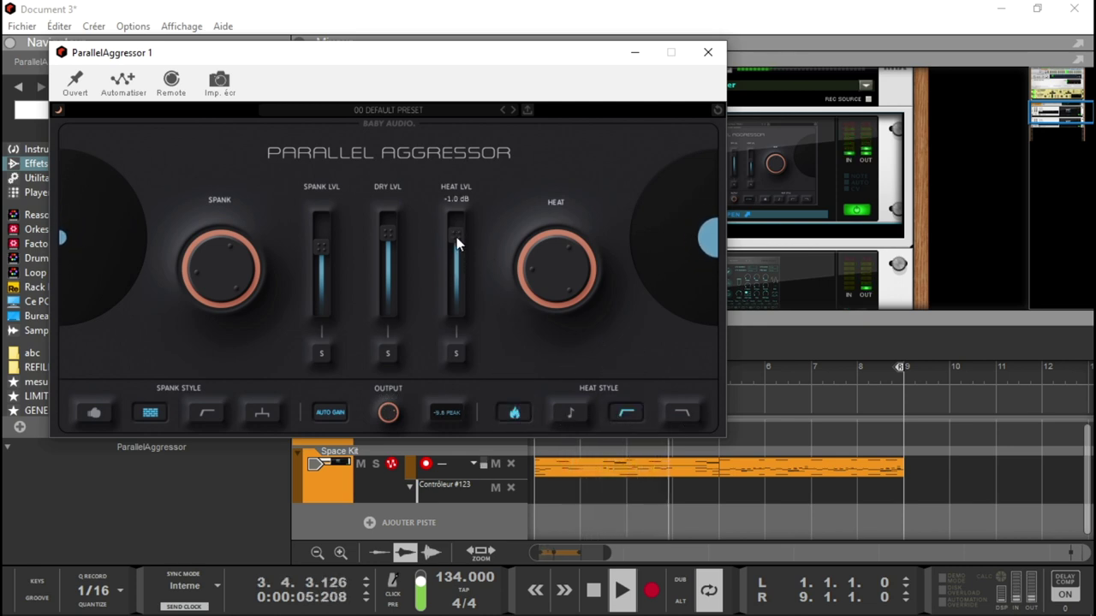
{"action": "left_click_drag", "start_coordinate": [577, 263], "coordinate": [580, 255]}
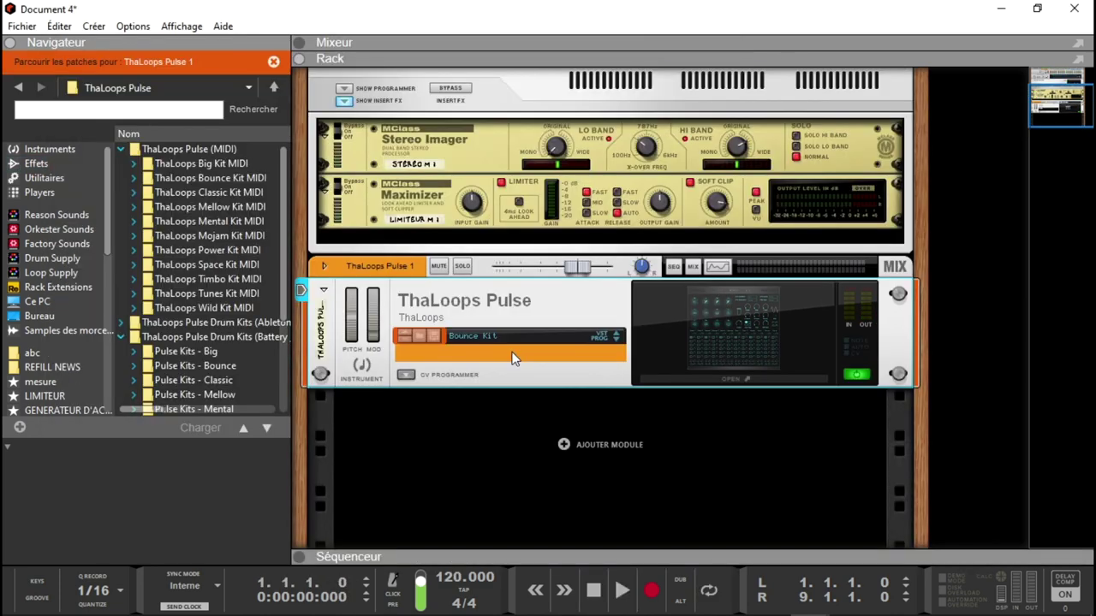
Browse the ThaLoops Pulse MIDI, Ableton and sampler kit folders, expand Pulse Kits - Big, and widen the browser to read the full names
{"action": "left_click", "coordinate": [253, 168]}
{"action": "left_click", "coordinate": [206, 264]}
{"action": "left_click", "coordinate": [206, 322]}
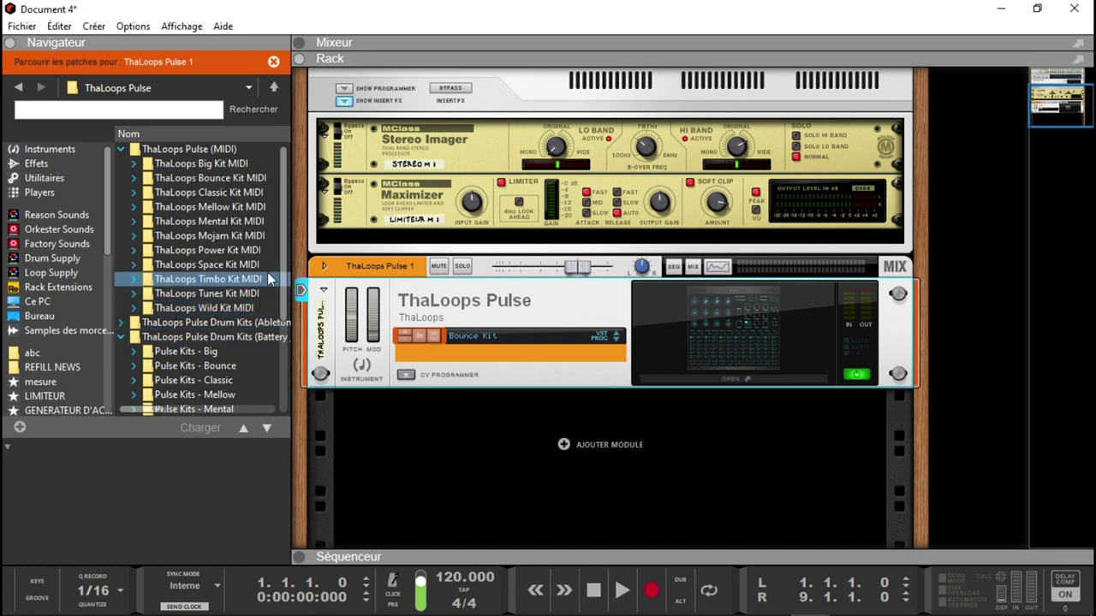
{"action": "left_click", "coordinate": [221, 324]}
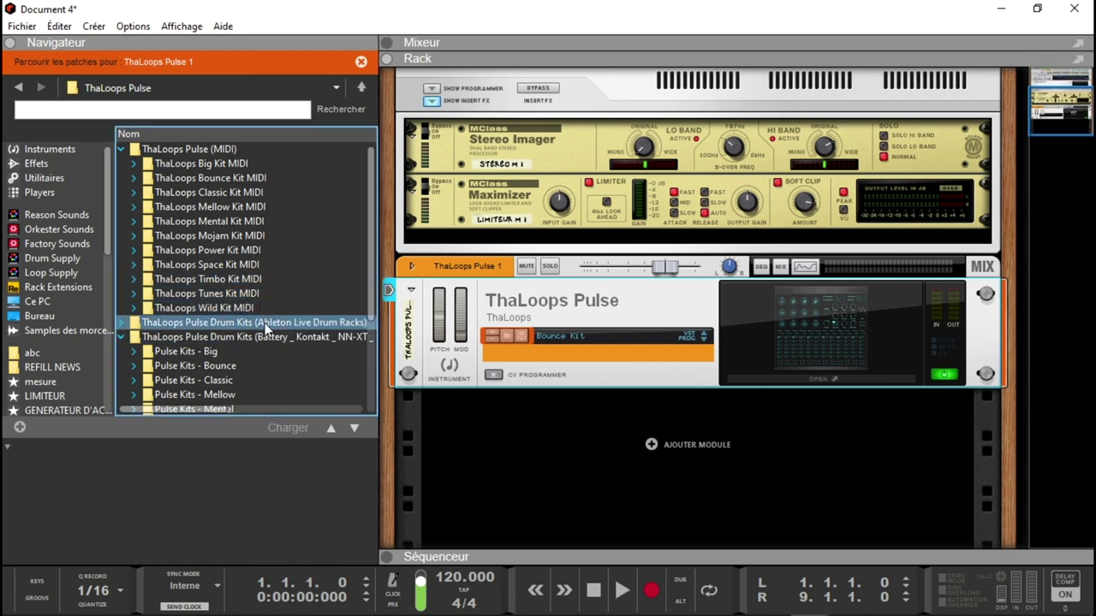
{"action": "left_click", "coordinate": [121, 325]}
{"action": "left_click", "coordinate": [147, 340]}
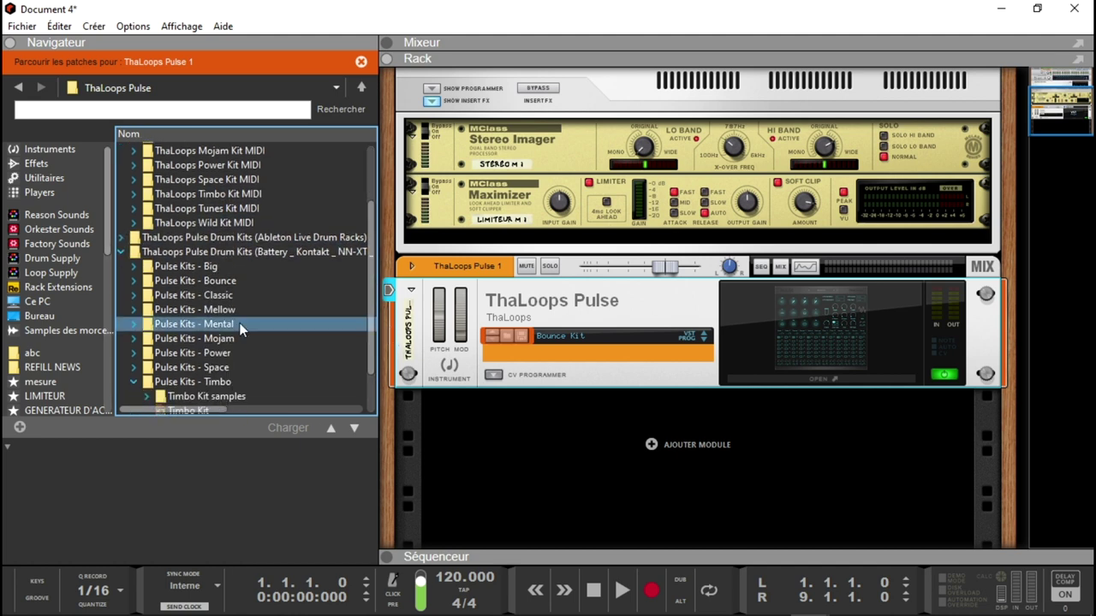
{"action": "left_click", "coordinate": [133, 268]}
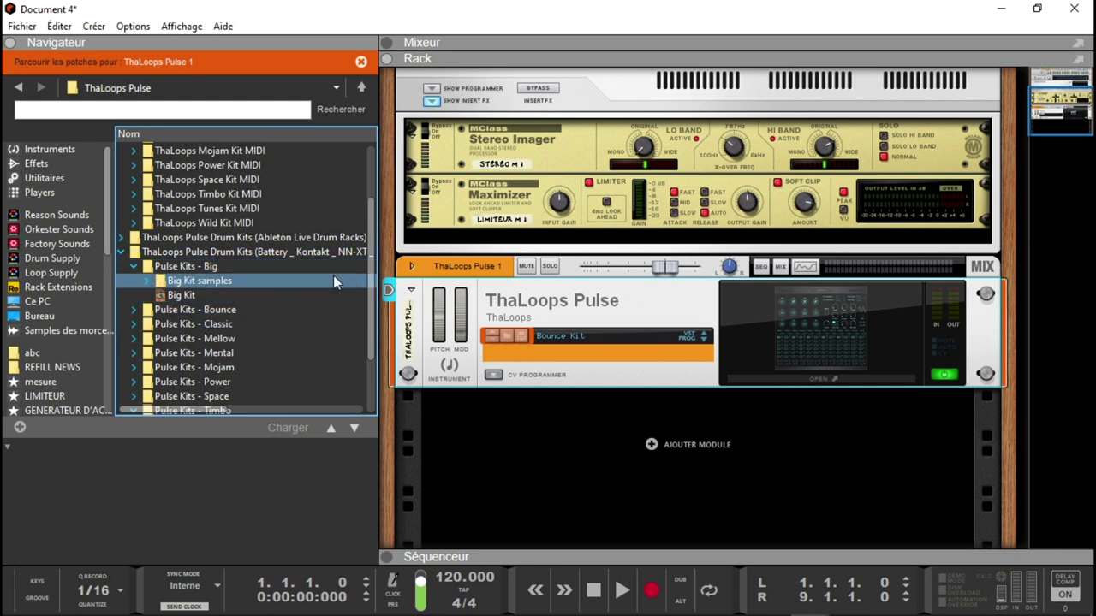
{"action": "left_click_drag", "start_coordinate": [377, 250], "coordinate": [541, 251]}
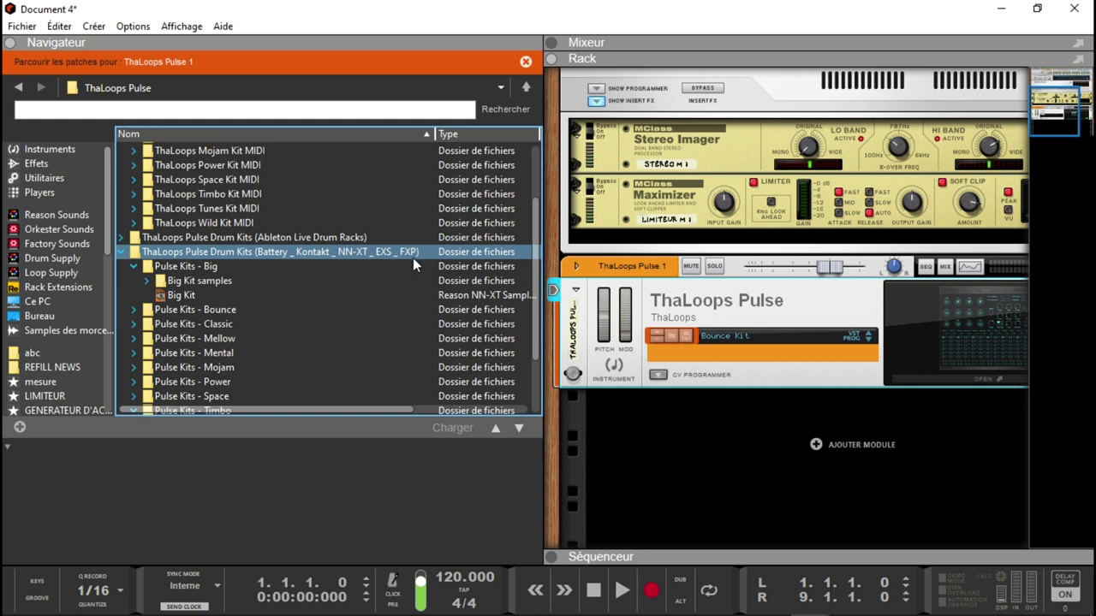
Expand the Pulse Kits - Classic folder and load the Classic Kit NN-XT patch into the rack below ThaLoops Pulse
{"action": "left_click", "coordinate": [198, 323]}
{"action": "double_click", "coordinate": [197, 324]}
{"action": "left_click", "coordinate": [197, 353]}
{"action": "left_click_drag", "start_coordinate": [186, 351], "coordinate": [749, 450]}
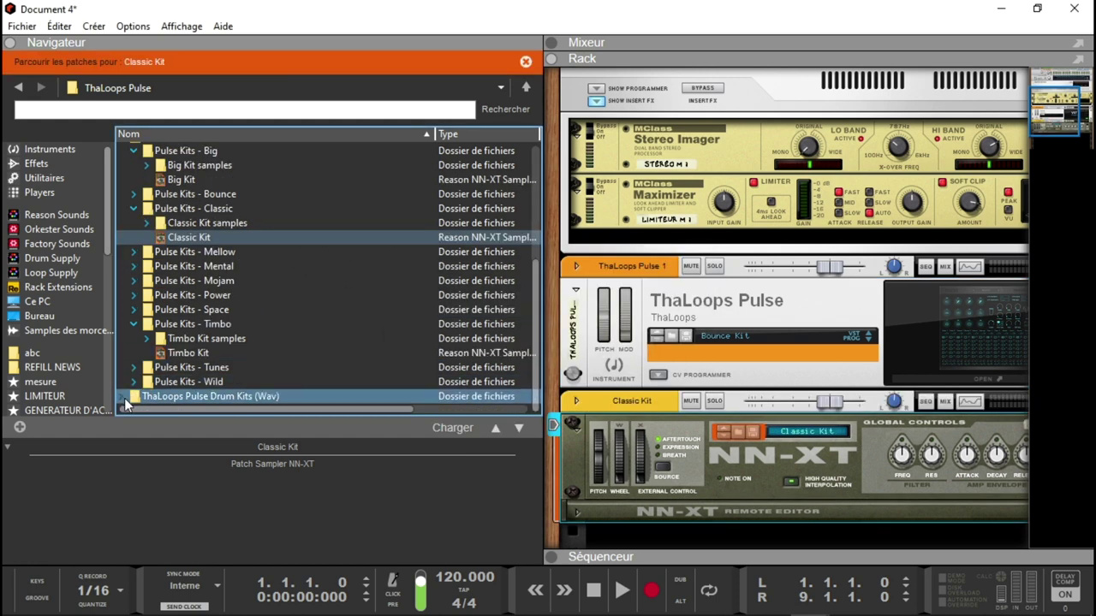
Expand the ThaLoops Pulse Drum Kits (Wav) folder and its Pulse Kits - Big subfolder, and leave patch browsing for Classic Kit
{"action": "left_click", "coordinate": [123, 397]}
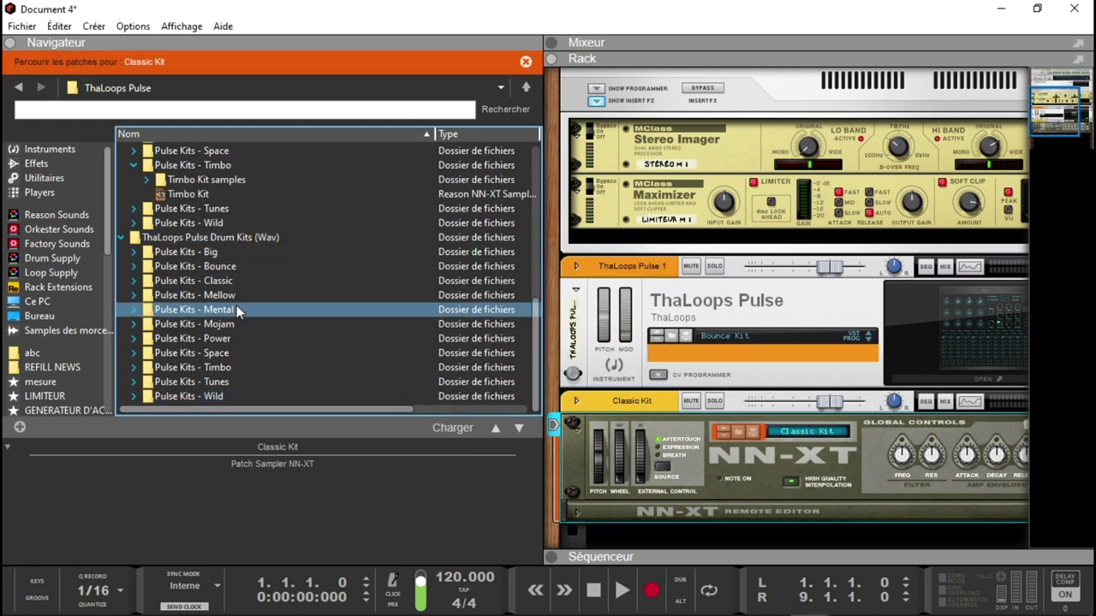
{"action": "double_click", "coordinate": [131, 253]}
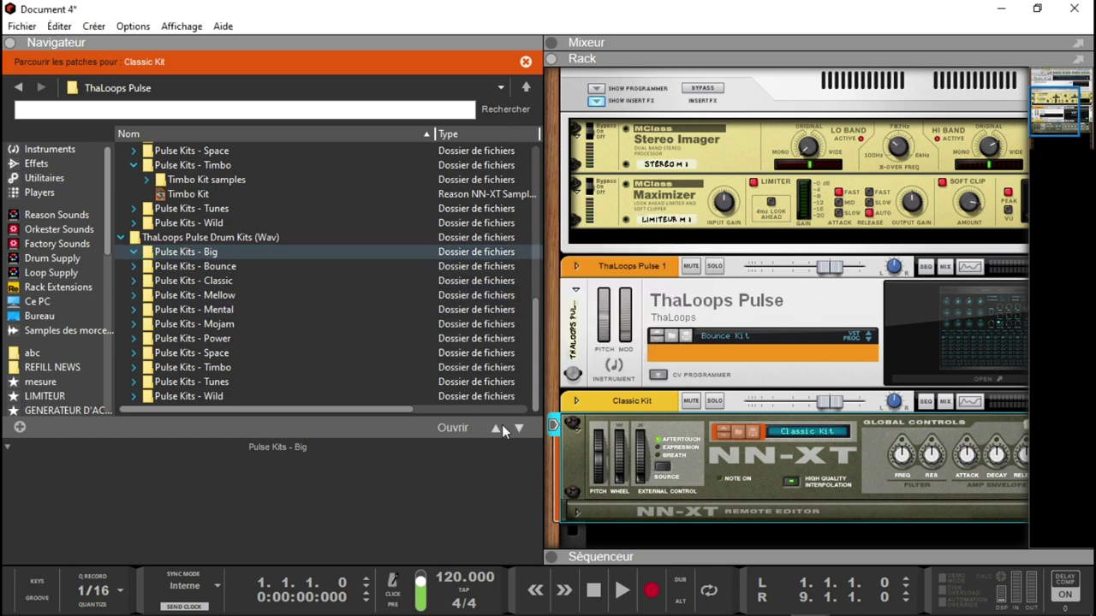
{"action": "left_click", "coordinate": [618, 533]}
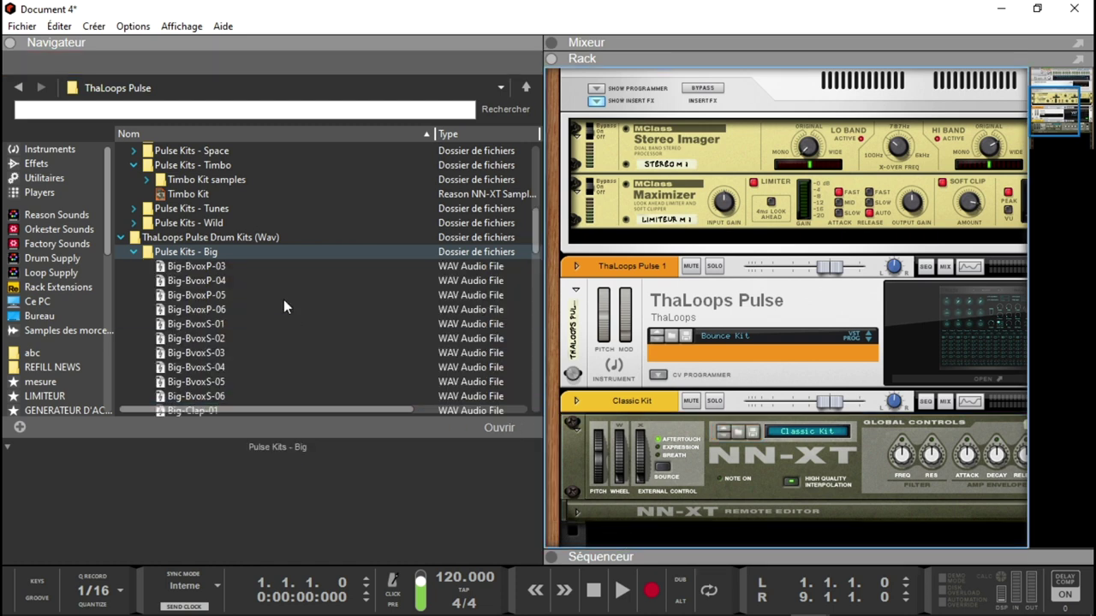
Audition the Big kit's WAV samples, including the Big-BvoxP, Big-BvoxS and Big-Clap sounds
{"action": "left_click", "coordinate": [211, 268]}
{"action": "left_click", "coordinate": [206, 294]}
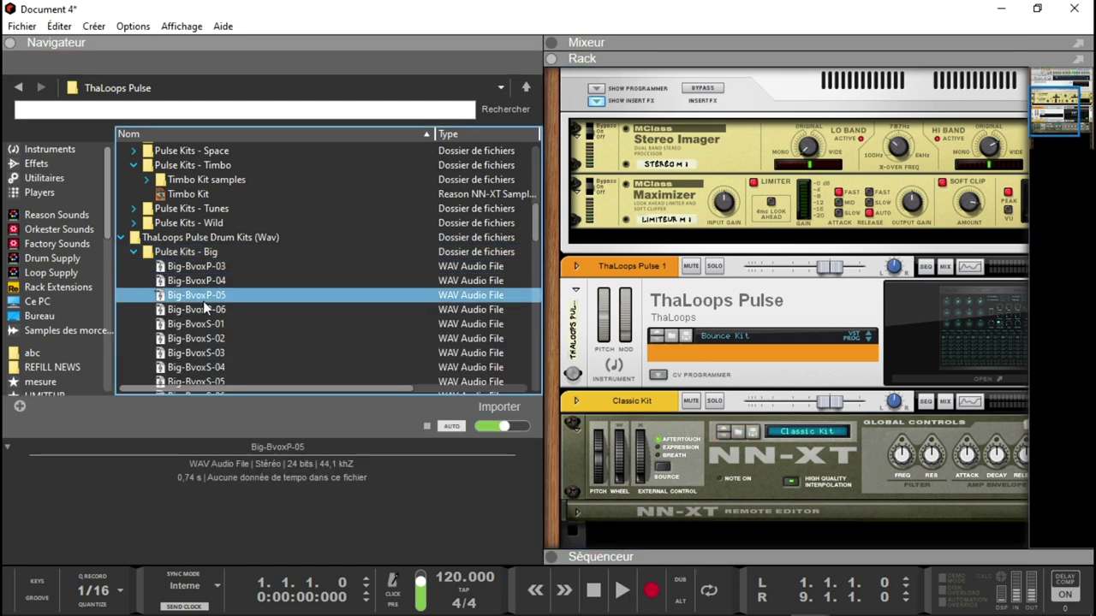
{"action": "left_click", "coordinate": [197, 367]}
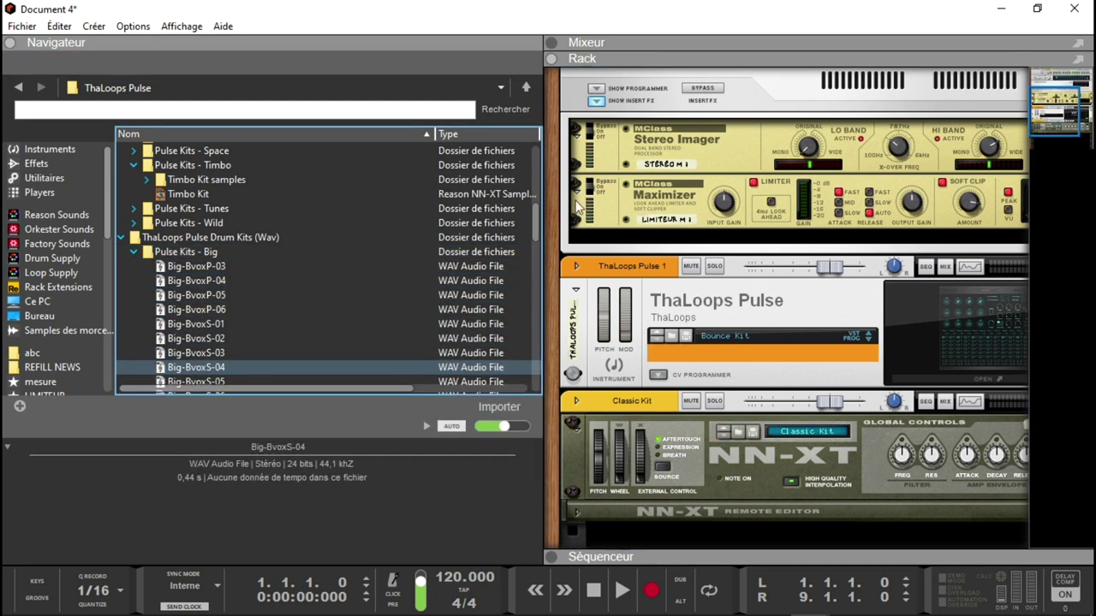
{"action": "scroll", "coordinate": [535, 226], "scroll_direction": "down", "scroll_amount": 5}
{"action": "left_click", "coordinate": [195, 305]}
{"action": "key", "text": "Up"}
{"action": "key", "text": "Up"}
{"action": "key", "text": "Up"}
{"action": "key", "text": "Up"}
{"action": "key", "text": "Up"}
{"action": "key", "text": "Up"}
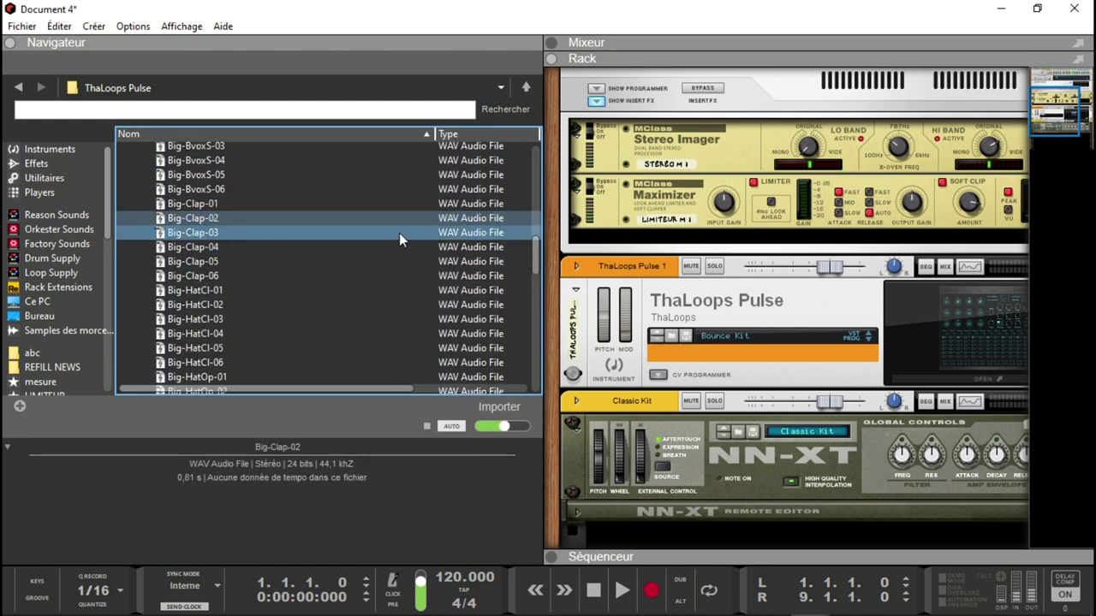
{"action": "left_click_drag", "start_coordinate": [535, 260], "coordinate": [535, 158]}
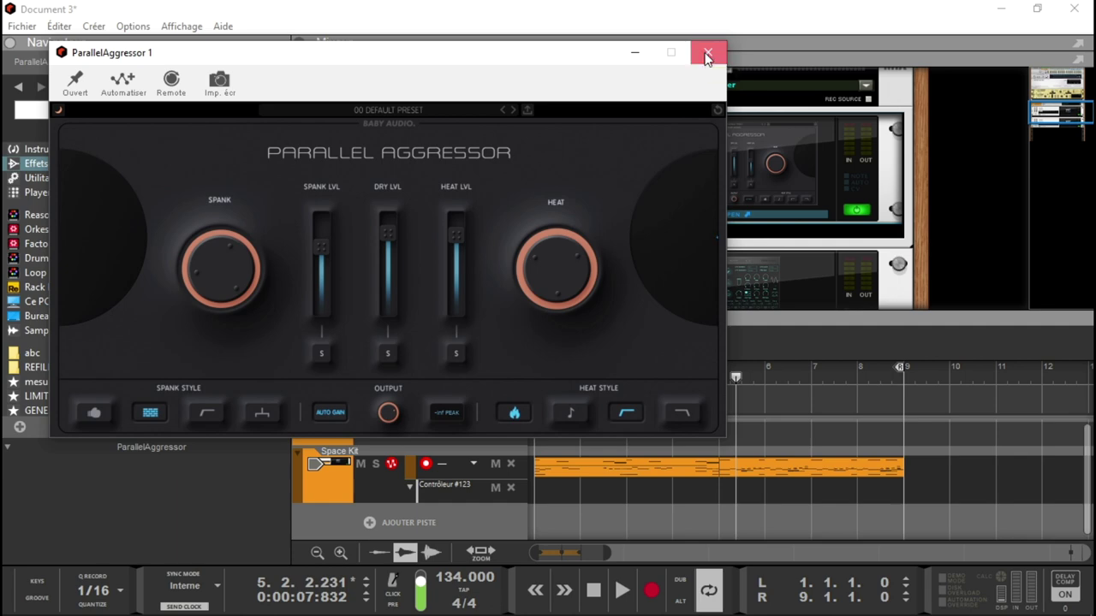
Close the ParallelAggressor window and switch to the PULSE tuto.reason song
{"action": "left_click", "coordinate": [707, 57]}
{"action": "mouse_move", "coordinate": [809, 600]}
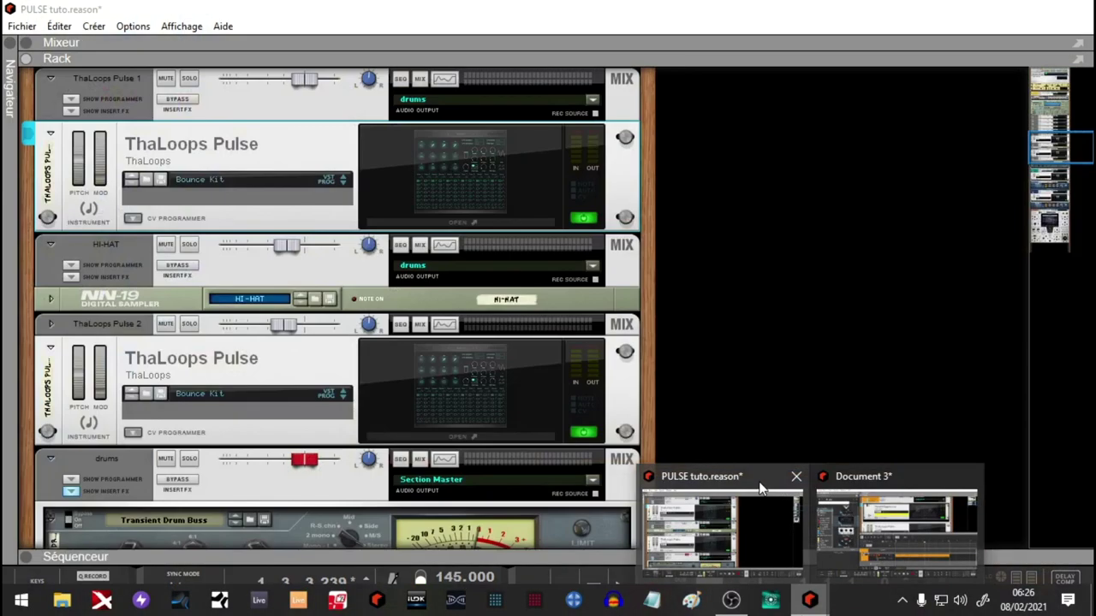
{"action": "left_click", "coordinate": [736, 523]}
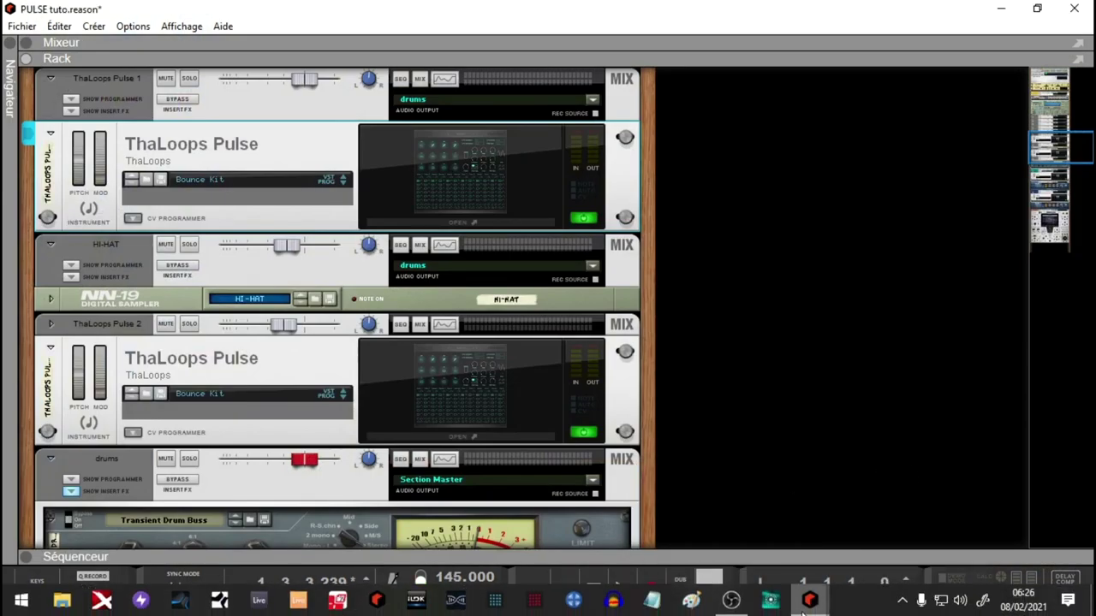
Solo the drums bus channel in the rack and start playback
{"action": "left_click_drag", "start_coordinate": [1064, 148], "coordinate": [1088, 166]}
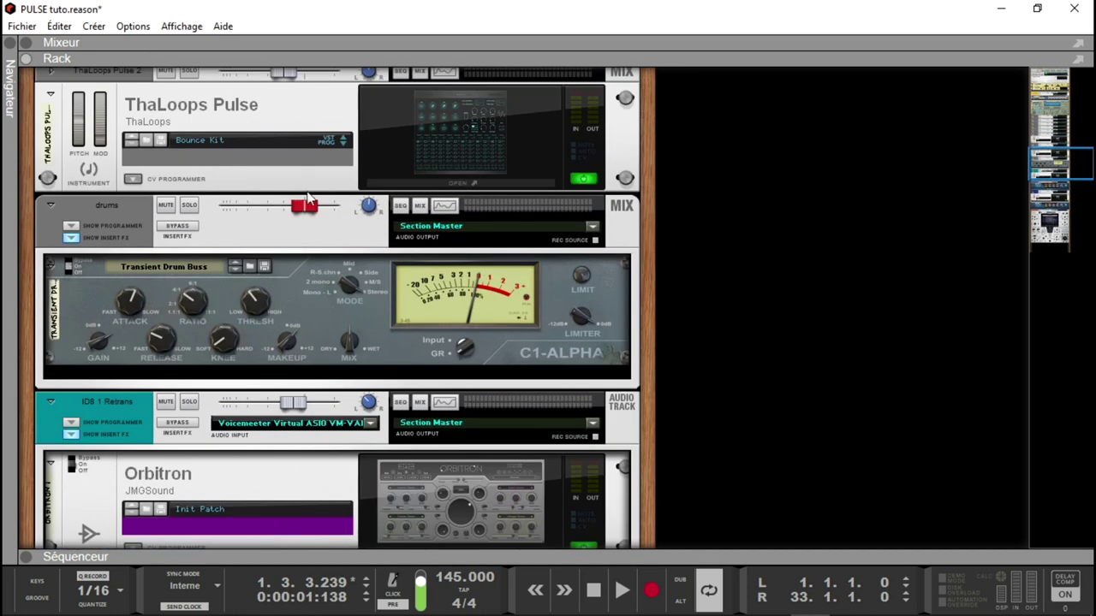
{"action": "left_click", "coordinate": [190, 206]}
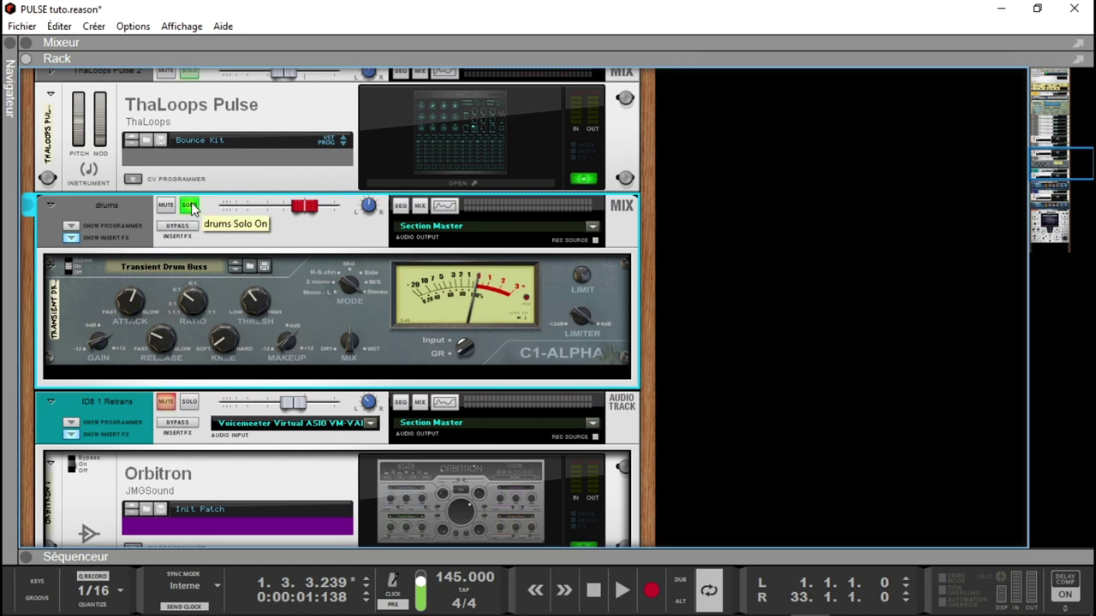
{"action": "key", "text": "space"}
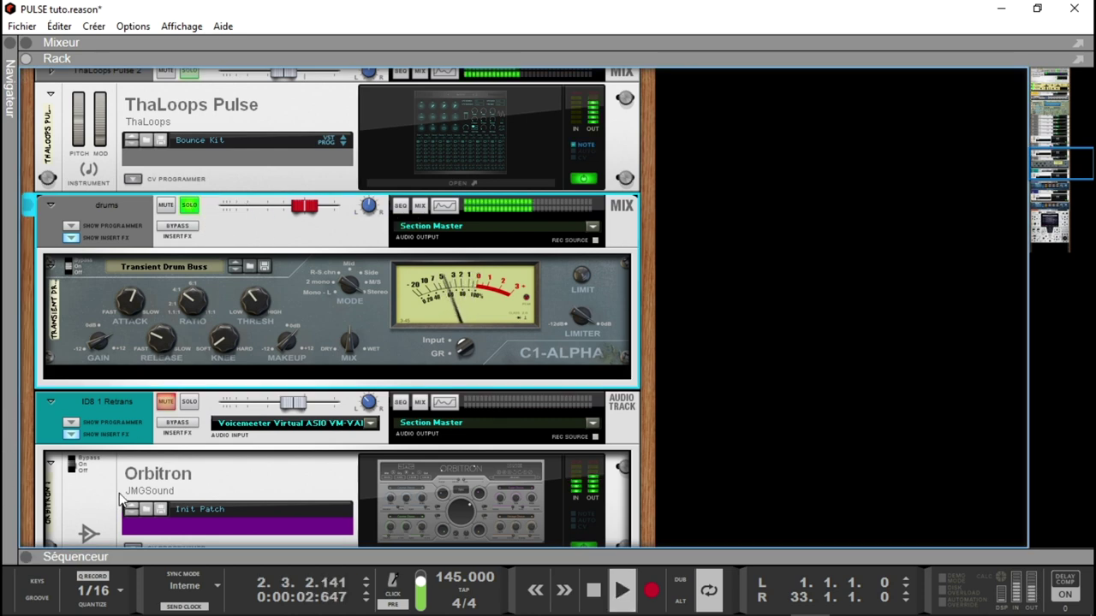
Display the sequencer, collapse the rack to view the song's tracks, and bring up the mixer
{"action": "left_click", "coordinate": [26, 558]}
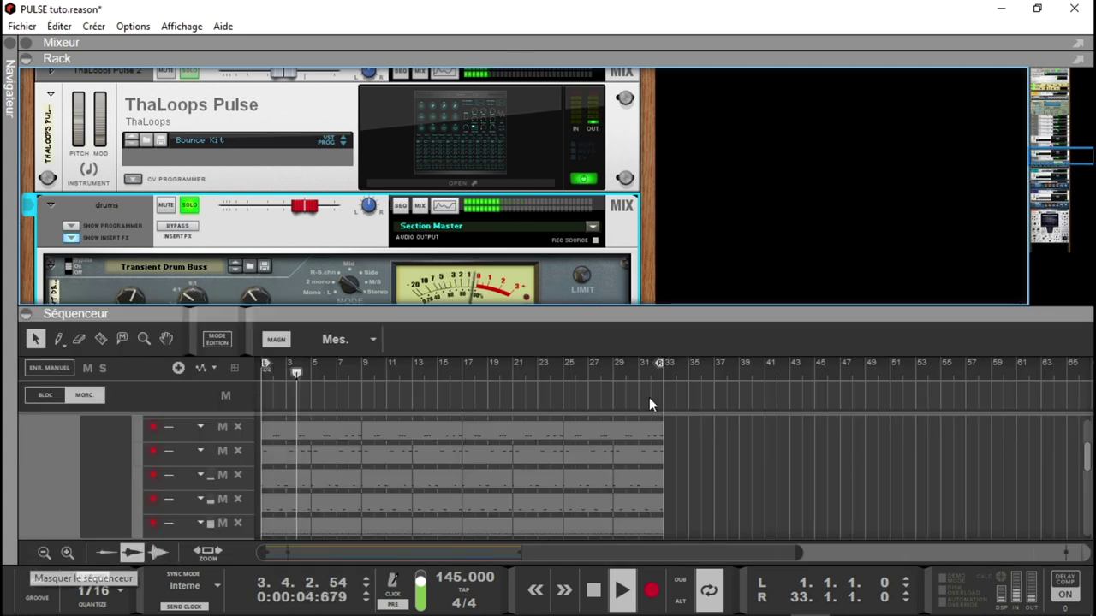
{"action": "left_click", "coordinate": [34, 59]}
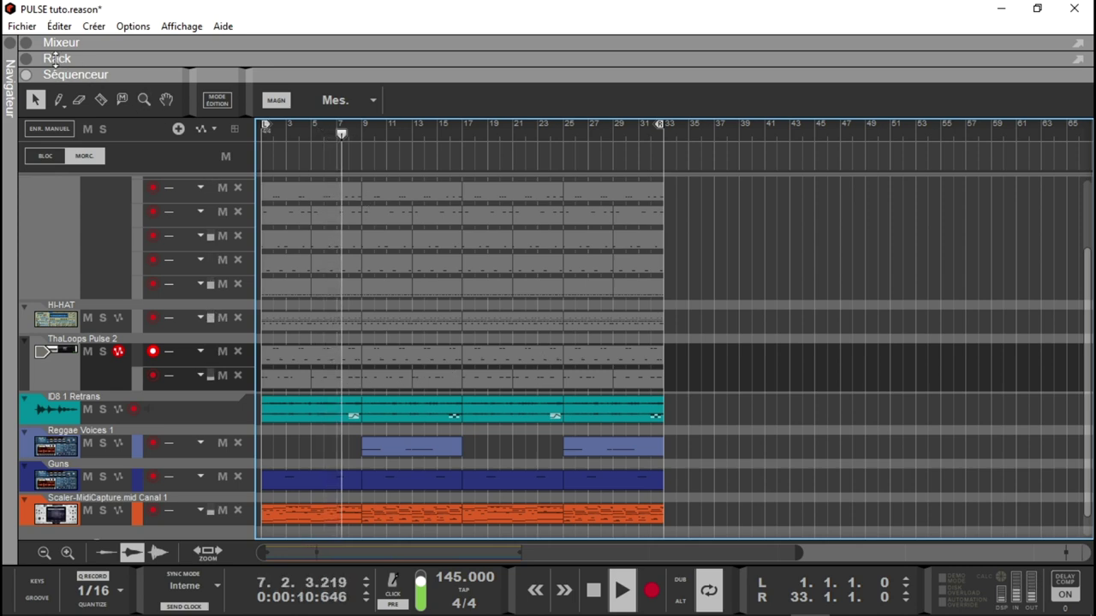
{"action": "left_click", "coordinate": [30, 42]}
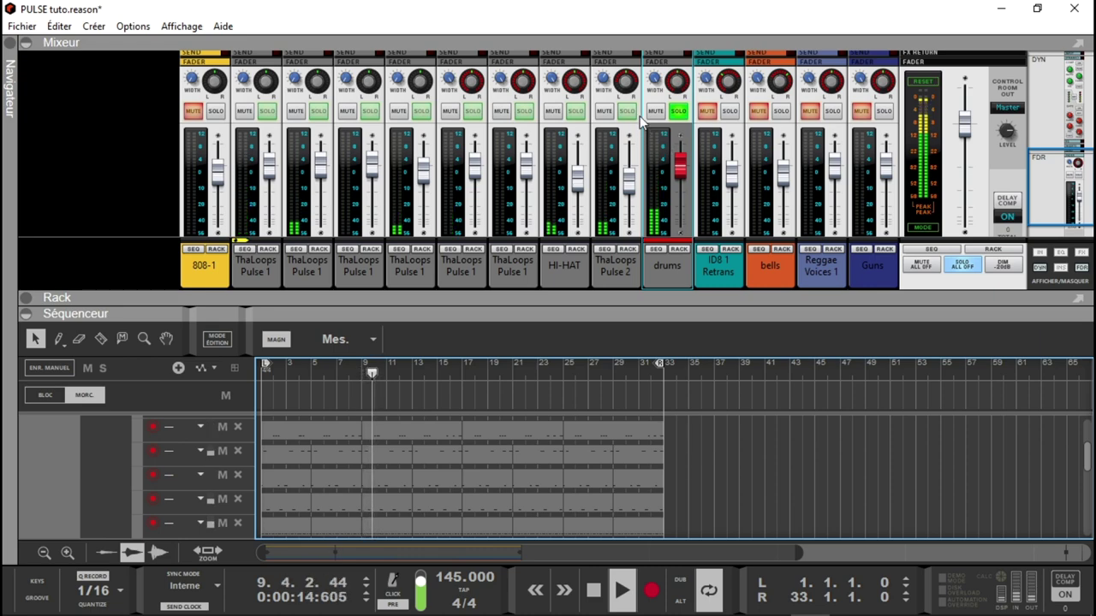
Solo the ThaLoops Pulse 2 channel, locate its module in the rack, and bring up its plugin window
{"action": "left_click", "coordinate": [634, 274]}
{"action": "left_click", "coordinate": [628, 250]}
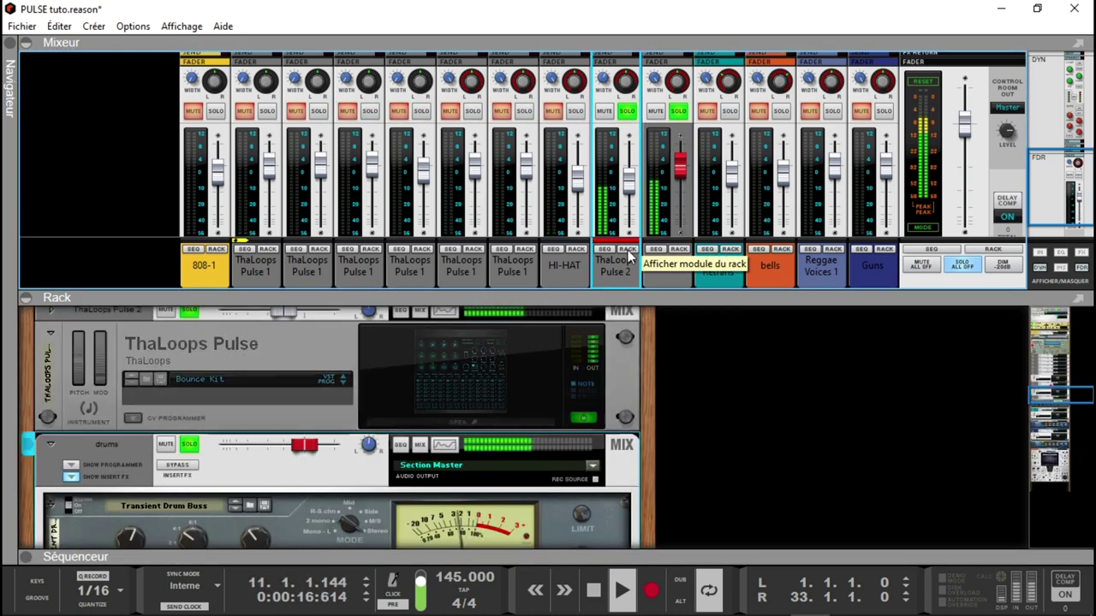
{"action": "left_click", "coordinate": [504, 377]}
{"action": "left_click", "coordinate": [504, 378]}
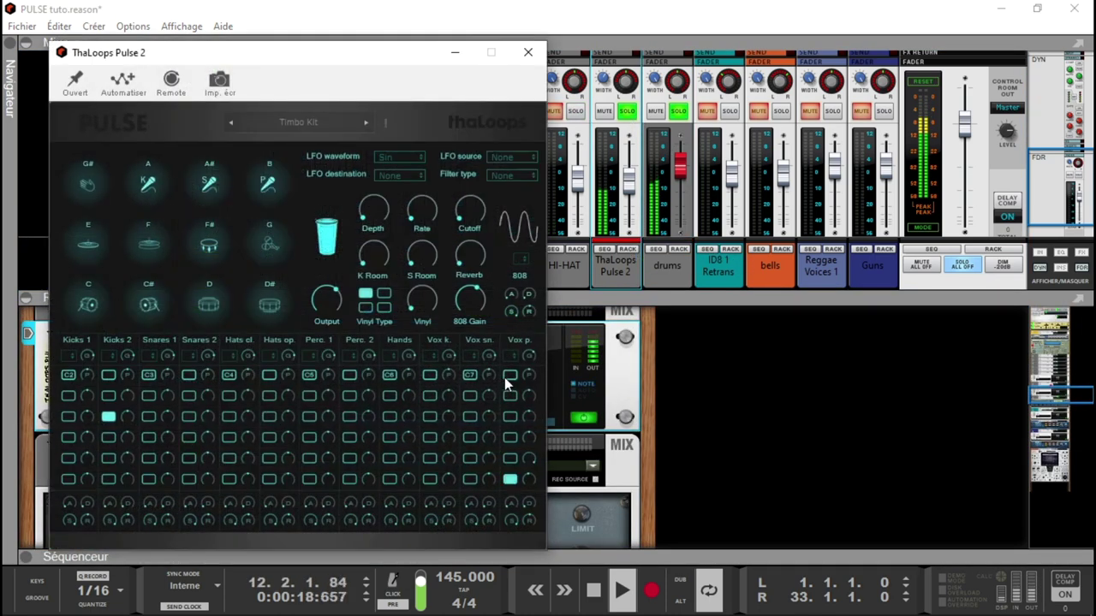
Turn off solo on the ThaLoops Pulse 2 channel, close its plugin window, and mute the channel
{"action": "left_click", "coordinate": [626, 117]}
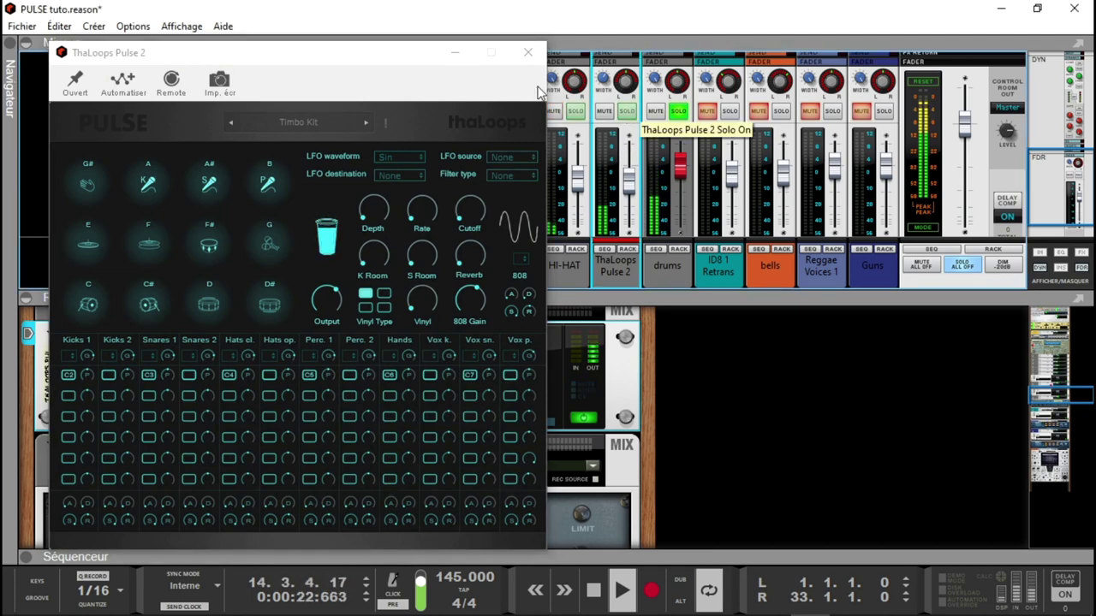
{"action": "left_click", "coordinate": [527, 52]}
{"action": "left_click", "coordinate": [605, 114]}
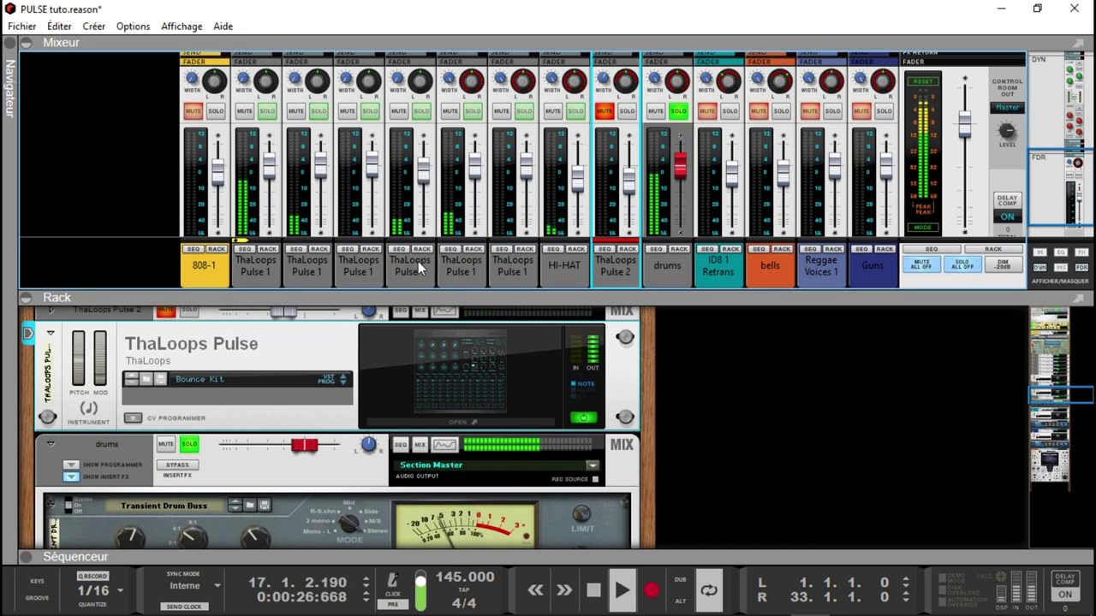
Locate the HI-HAT channel's module in the rack and reopen the ThaLoops Pulse 2 plugin window
{"action": "left_click", "coordinate": [569, 248]}
{"action": "left_click", "coordinate": [575, 249]}
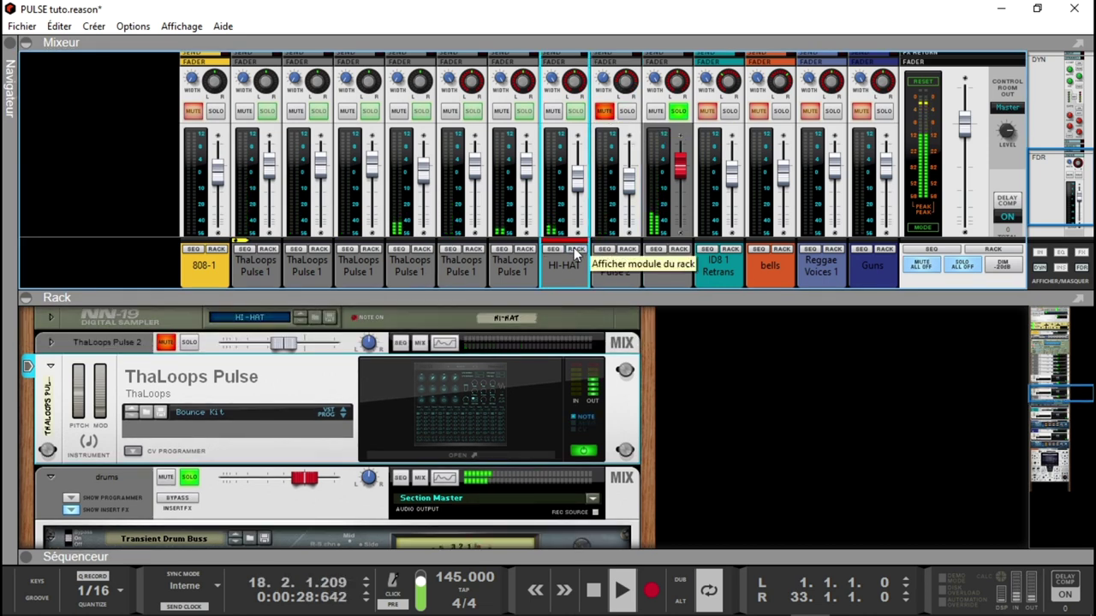
{"action": "left_click", "coordinate": [500, 383]}
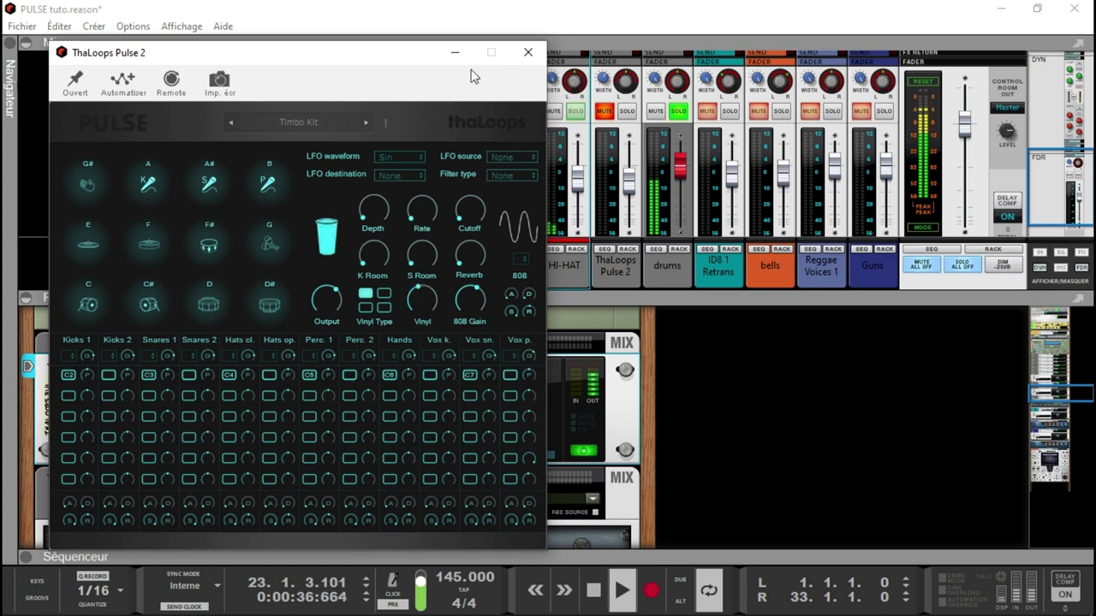
Close the plugin window, then clear the solos and mute on the ThaLoops Pulse 2 and drums channels
{"action": "left_click", "coordinate": [528, 52]}
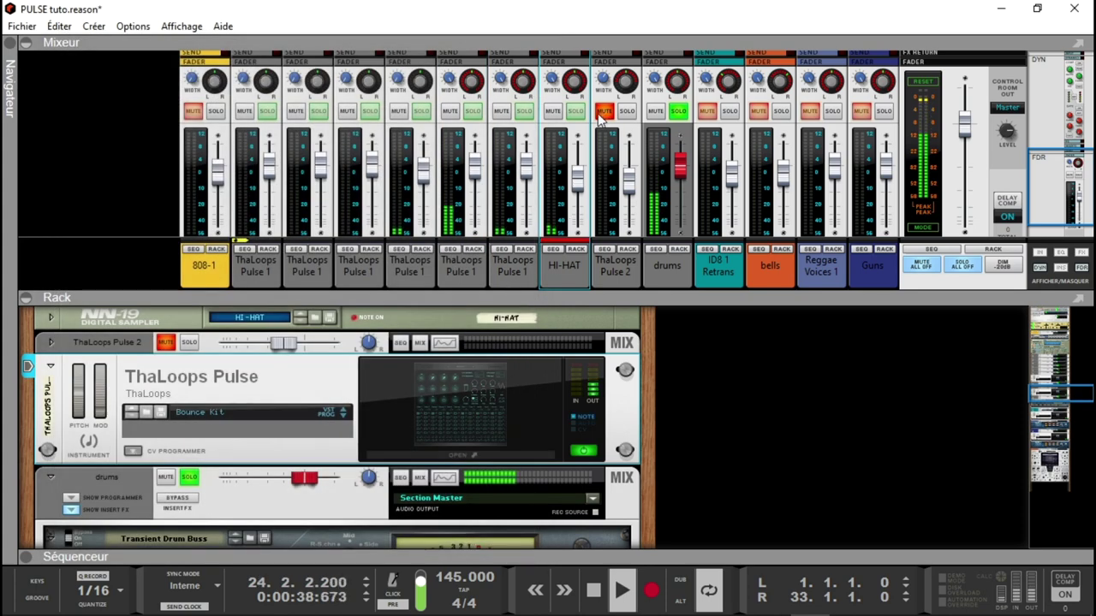
{"action": "left_click", "coordinate": [626, 111]}
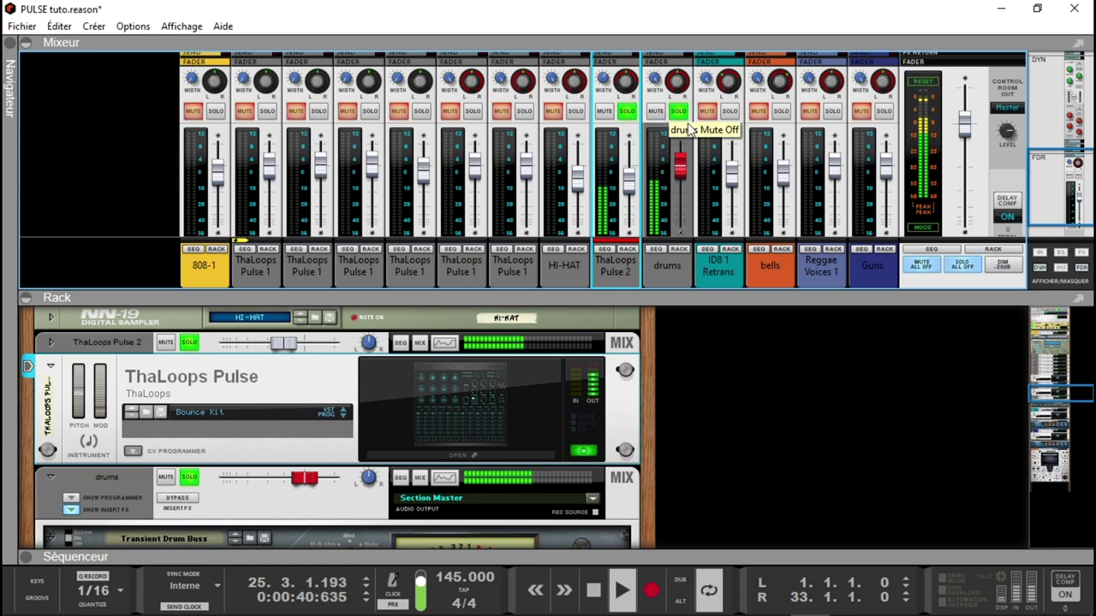
{"action": "left_click", "coordinate": [605, 112]}
{"action": "left_click", "coordinate": [678, 111]}
{"action": "left_click", "coordinate": [627, 112]}
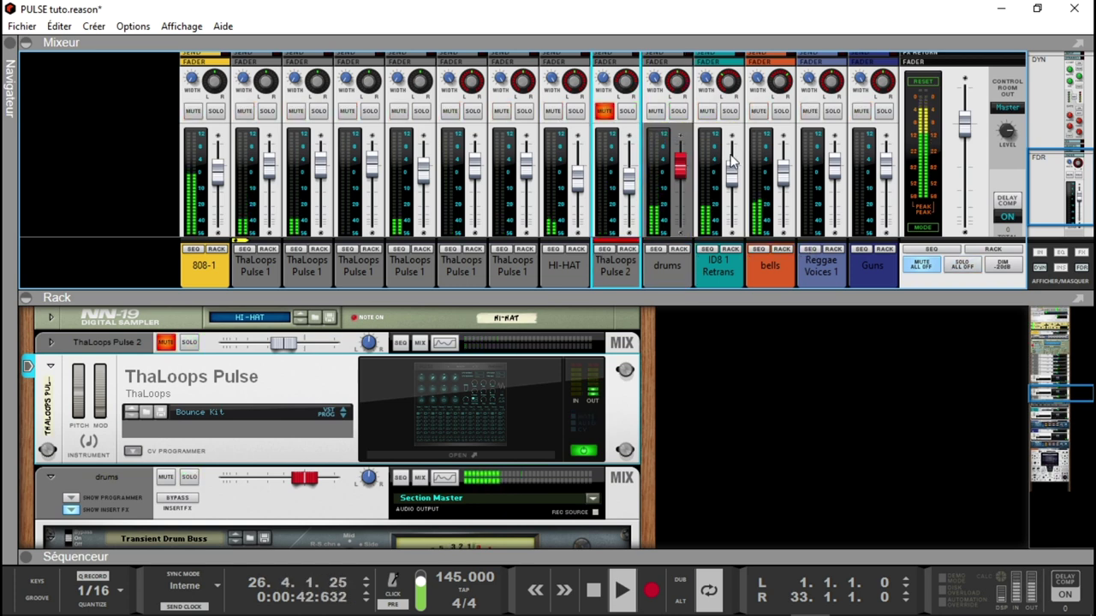
{"action": "left_click", "coordinate": [604, 111]}
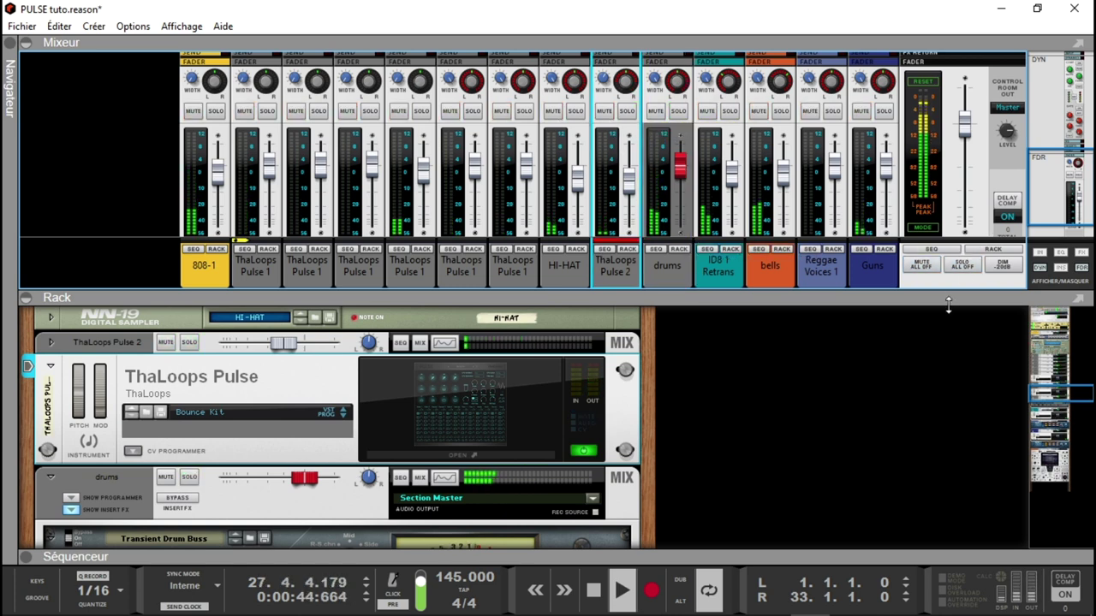
Restart the song from the beginning and select the 808-1 channel's NN-19 sampler in the rack
{"action": "key", "text": "space"}
{"action": "key", "text": "space"}
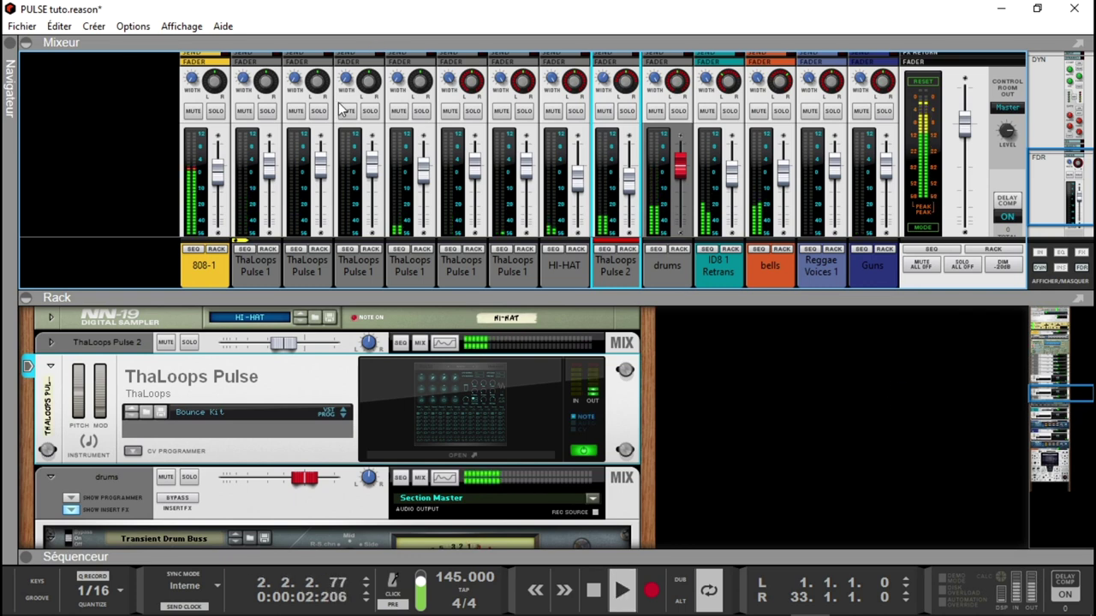
{"action": "left_click", "coordinate": [33, 48]}
{"action": "left_click", "coordinate": [1061, 159]}
{"action": "left_click_drag", "start_coordinate": [1062, 159], "coordinate": [1048, 104]}
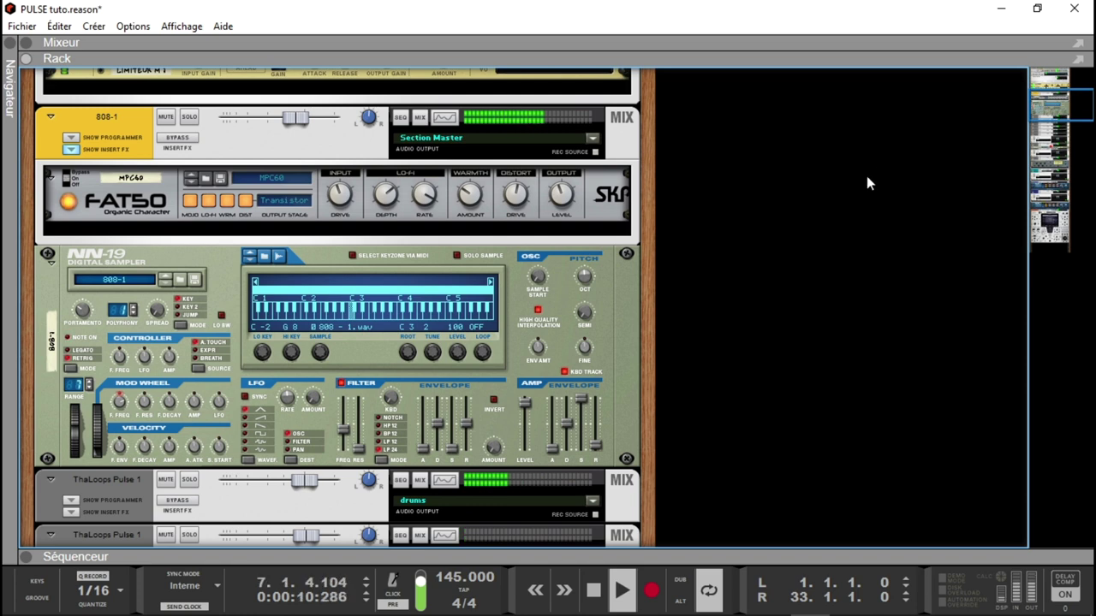
{"action": "left_click", "coordinate": [528, 408]}
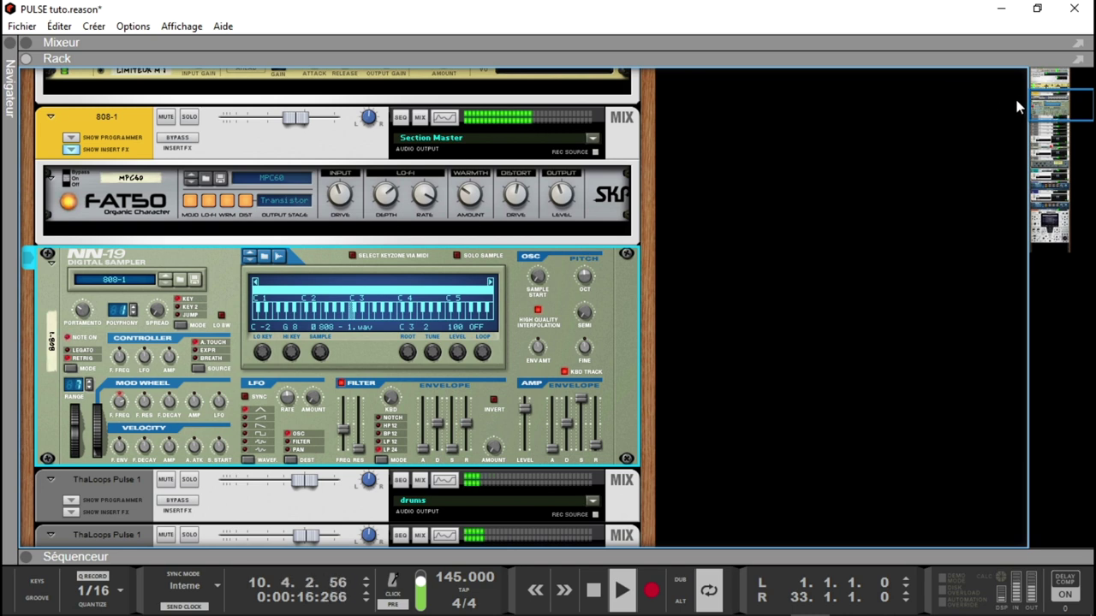
Bring up the mixer and solo the ID8 1 Retrans, bells, Reggae Voices 1, Guns and drums channels
{"action": "key", "text": "F5"}
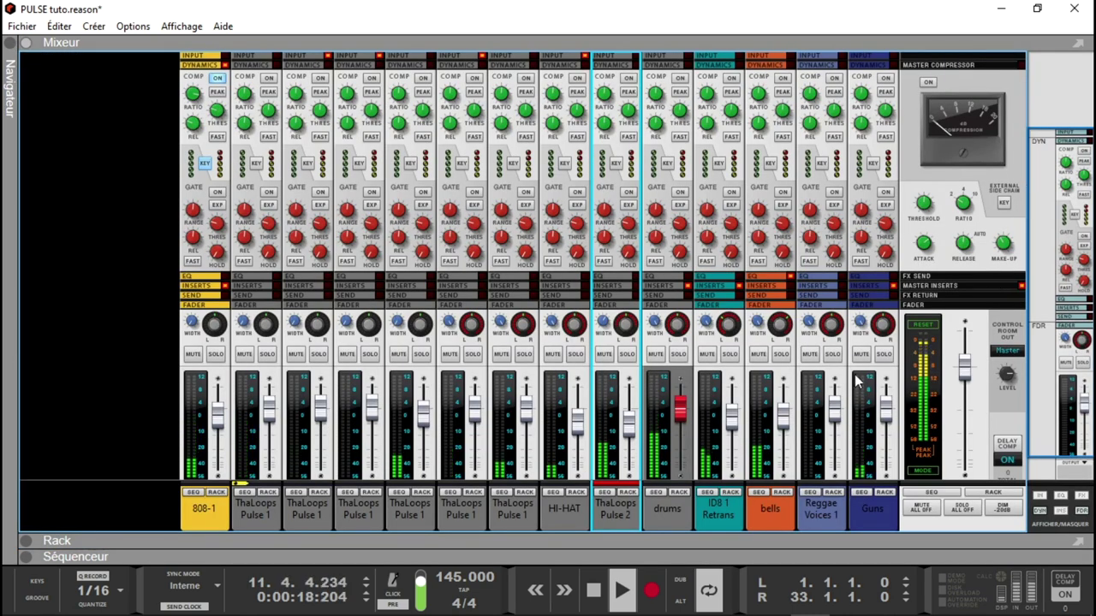
{"action": "scroll", "coordinate": [1082, 341], "scroll_direction": "down", "scroll_amount": 1}
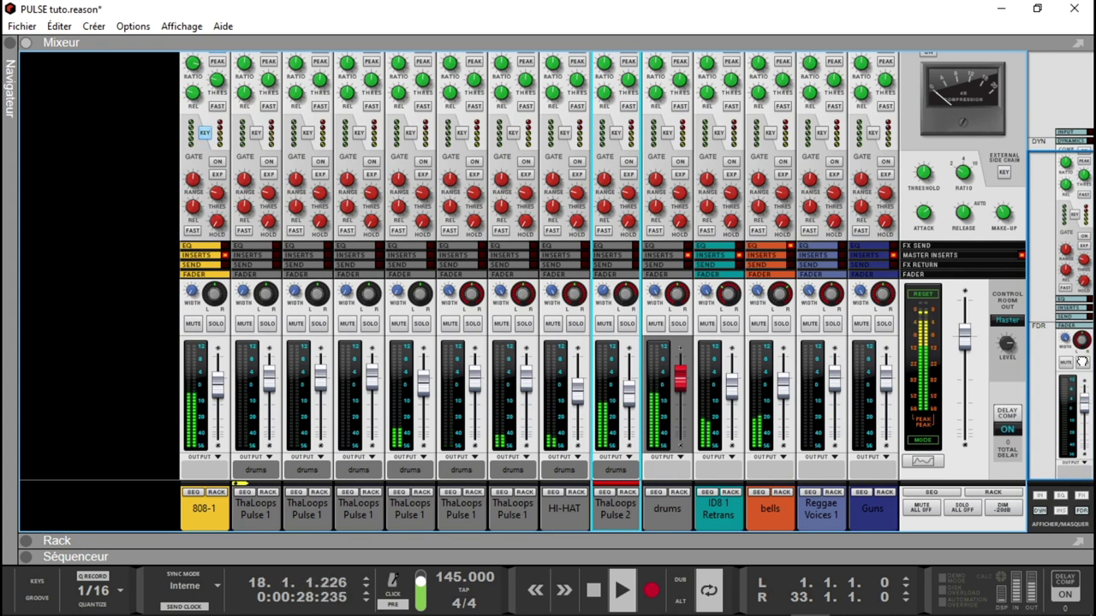
{"action": "left_click", "coordinate": [729, 325]}
{"action": "left_click", "coordinate": [778, 325]}
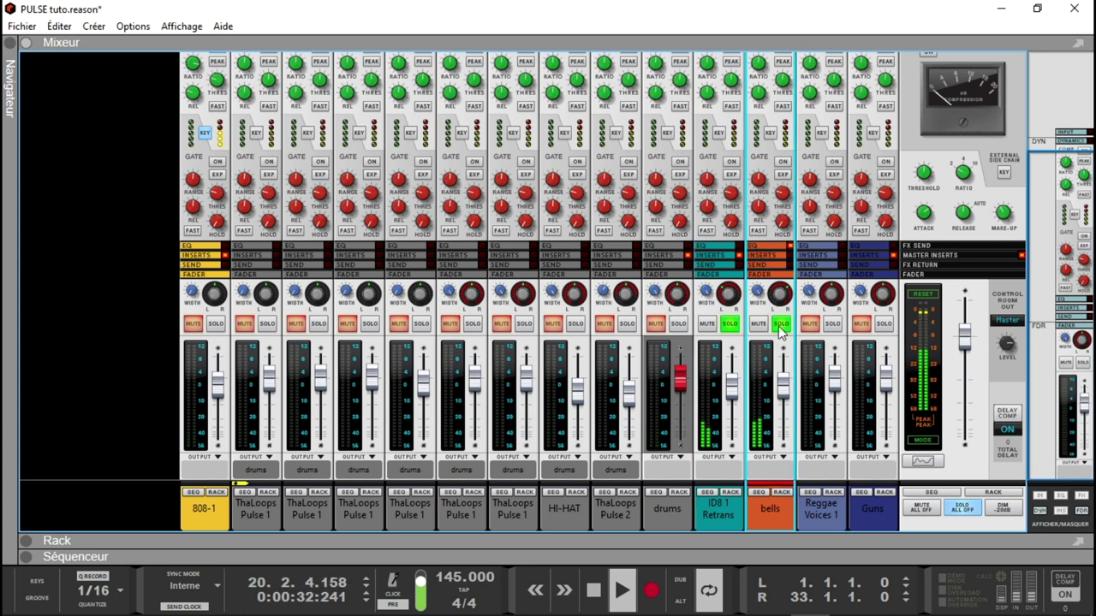
{"action": "left_click", "coordinate": [831, 324]}
{"action": "left_click", "coordinate": [882, 324]}
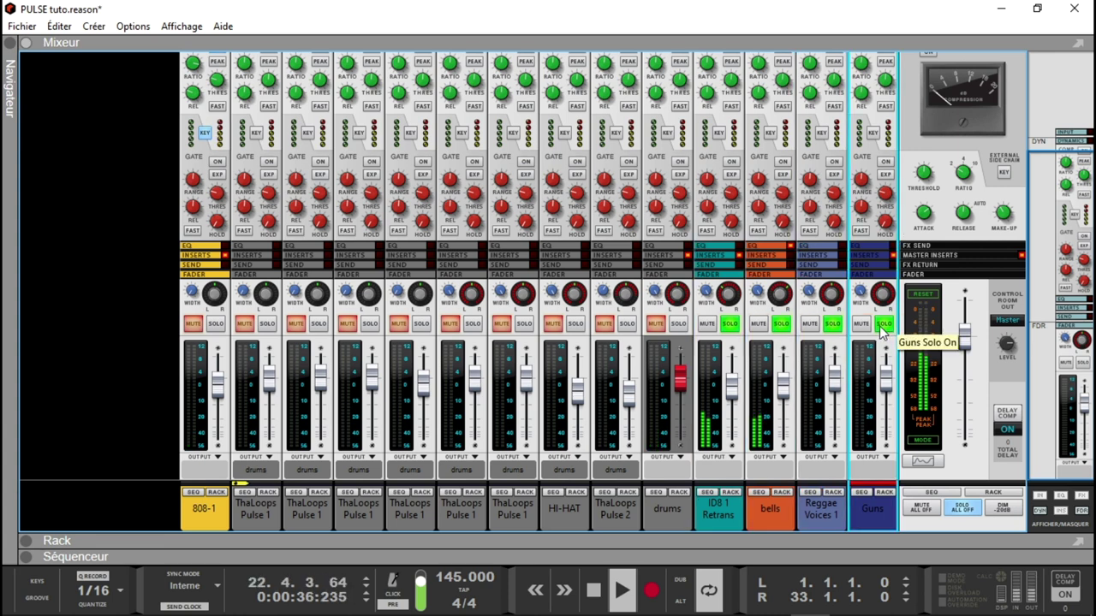
{"action": "left_click", "coordinate": [679, 325]}
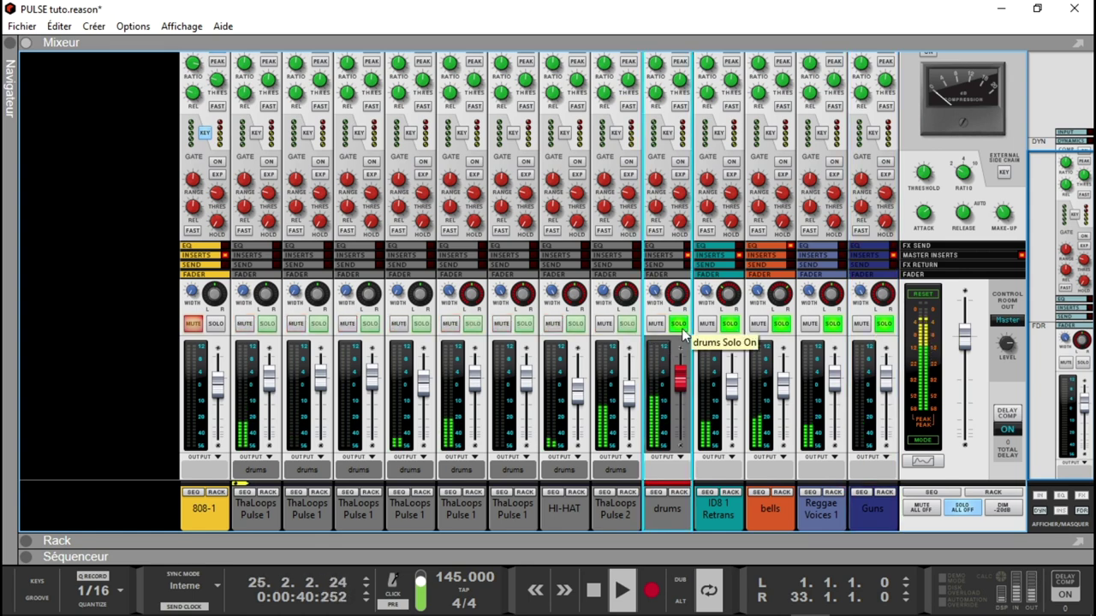
Locate the drums channel in the rack, view the plugin window of the ThaLoops Pulse module above it, and close that window
{"action": "left_click", "coordinate": [679, 493]}
{"action": "left_click_drag", "start_coordinate": [1066, 408], "coordinate": [1066, 393]}
{"action": "left_click", "coordinate": [474, 505]}
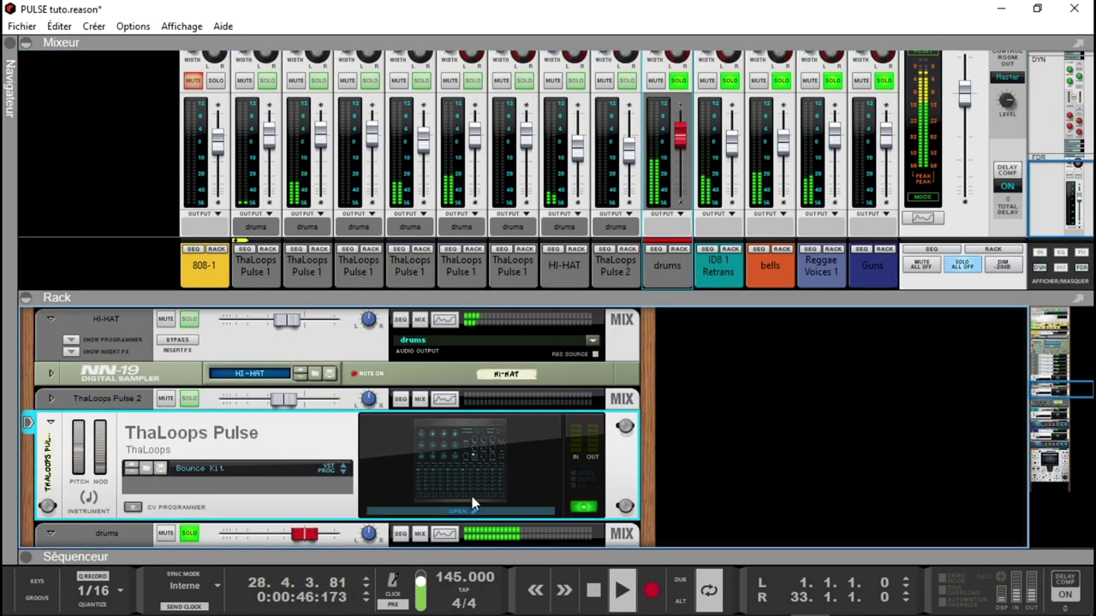
{"action": "left_click", "coordinate": [473, 505]}
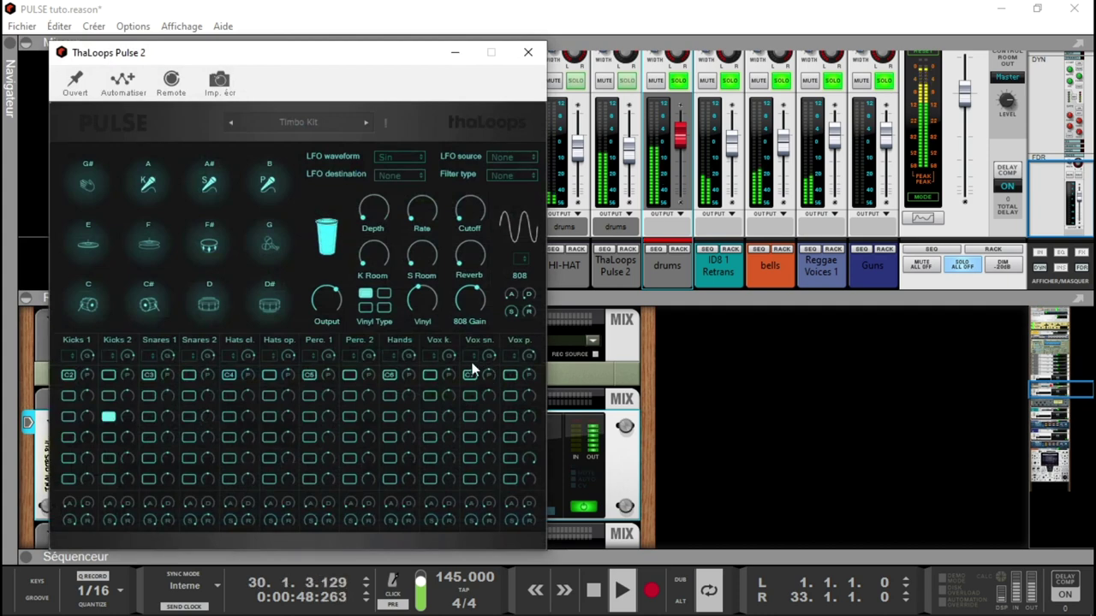
{"action": "left_click", "coordinate": [528, 53]}
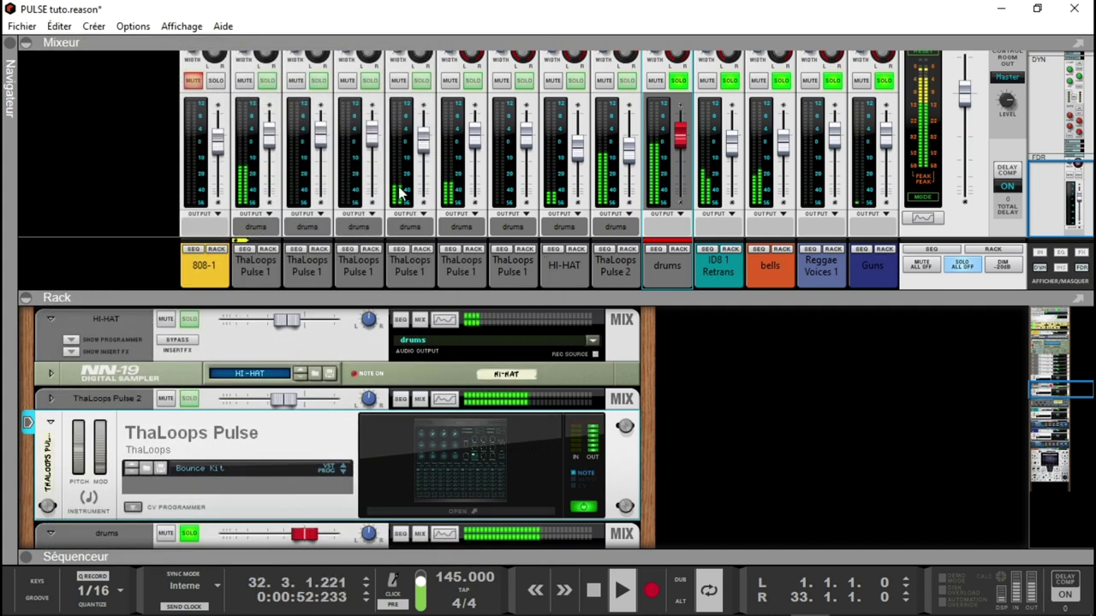
Clear the existing solos and solo the six ThaLoops Pulse 1 channels one after another to build up the drums
{"action": "left_click", "coordinate": [268, 83]}
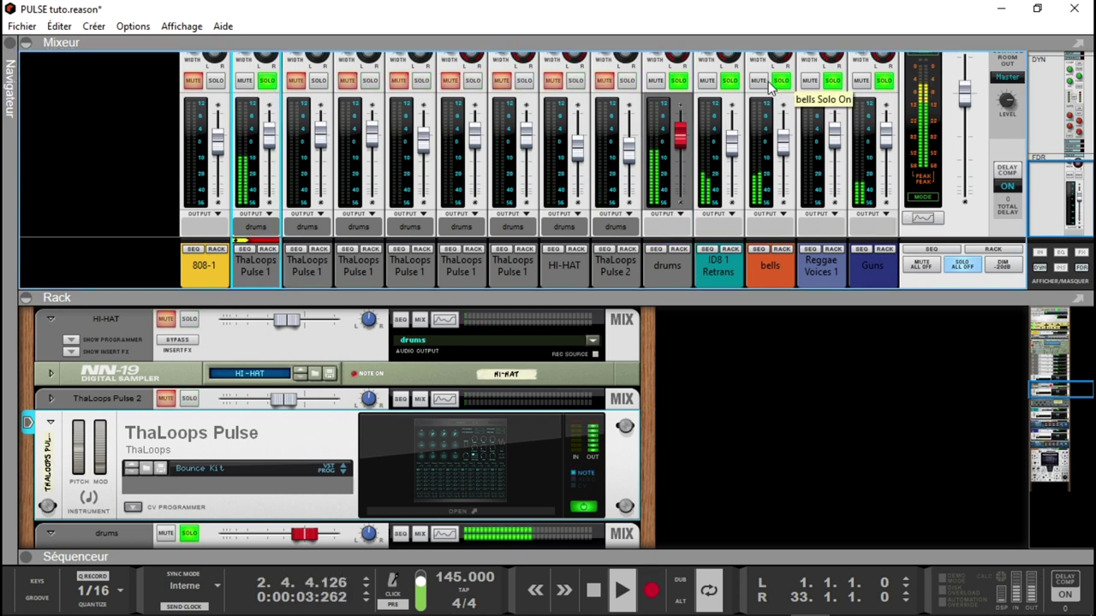
{"action": "left_click", "coordinate": [952, 272]}
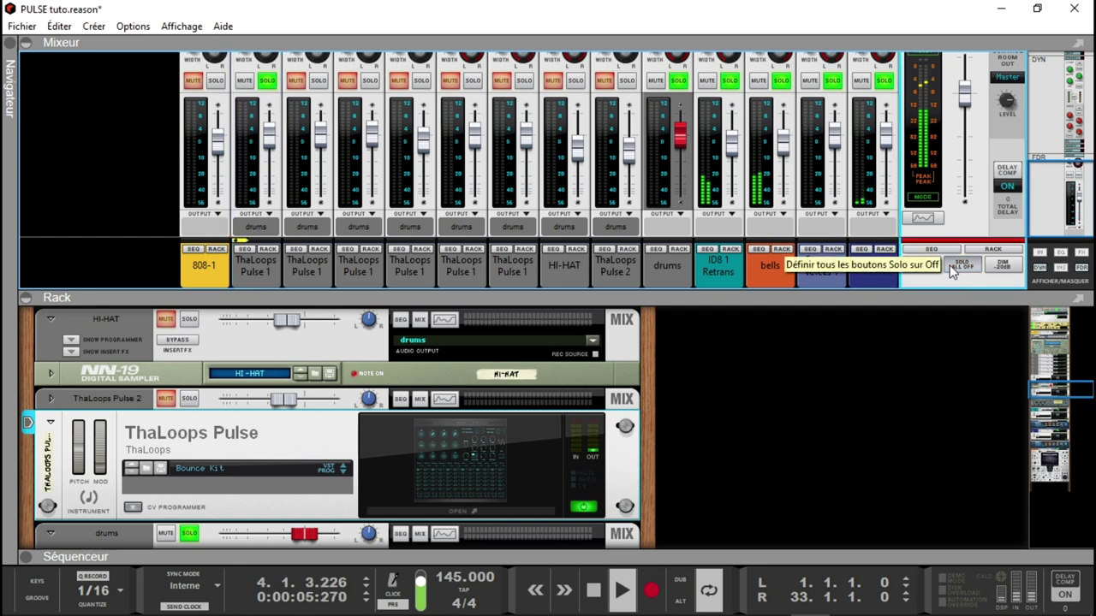
{"action": "left_click", "coordinate": [267, 82]}
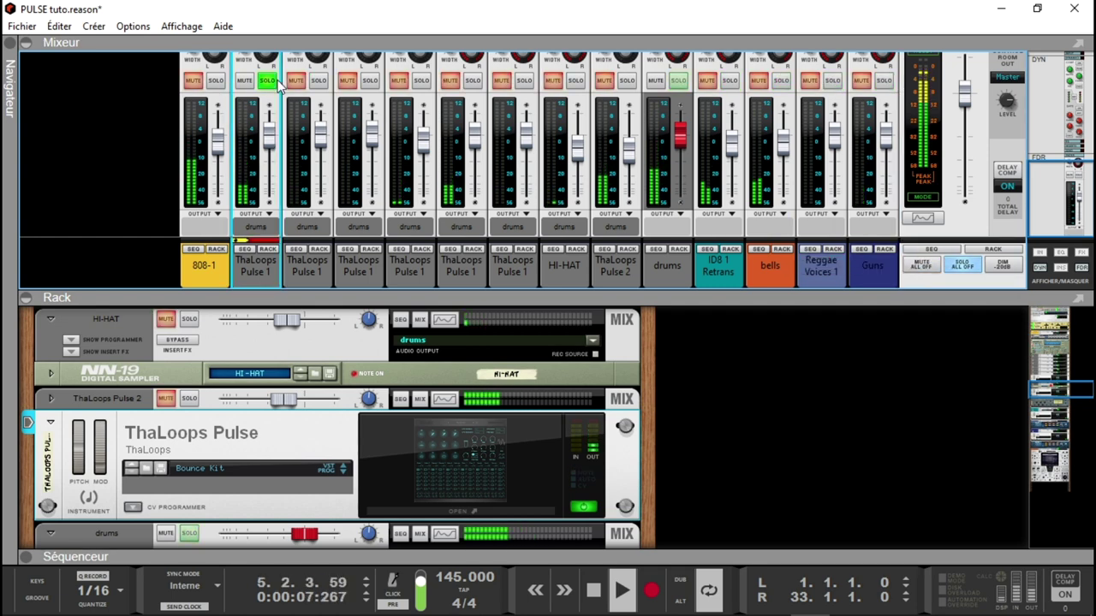
{"action": "left_click", "coordinate": [319, 82]}
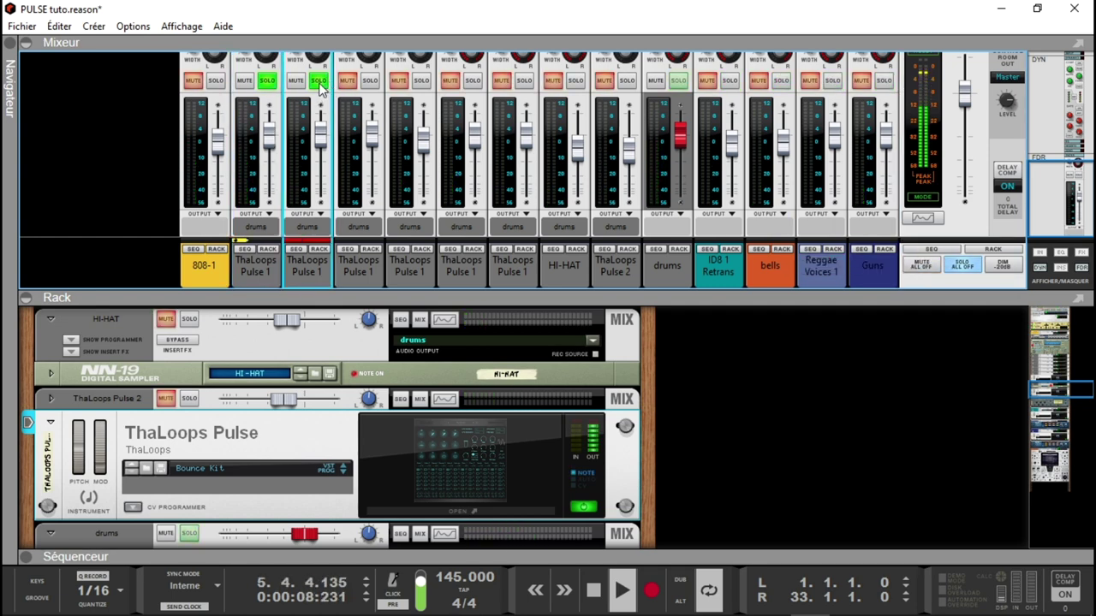
{"action": "left_click", "coordinate": [369, 81]}
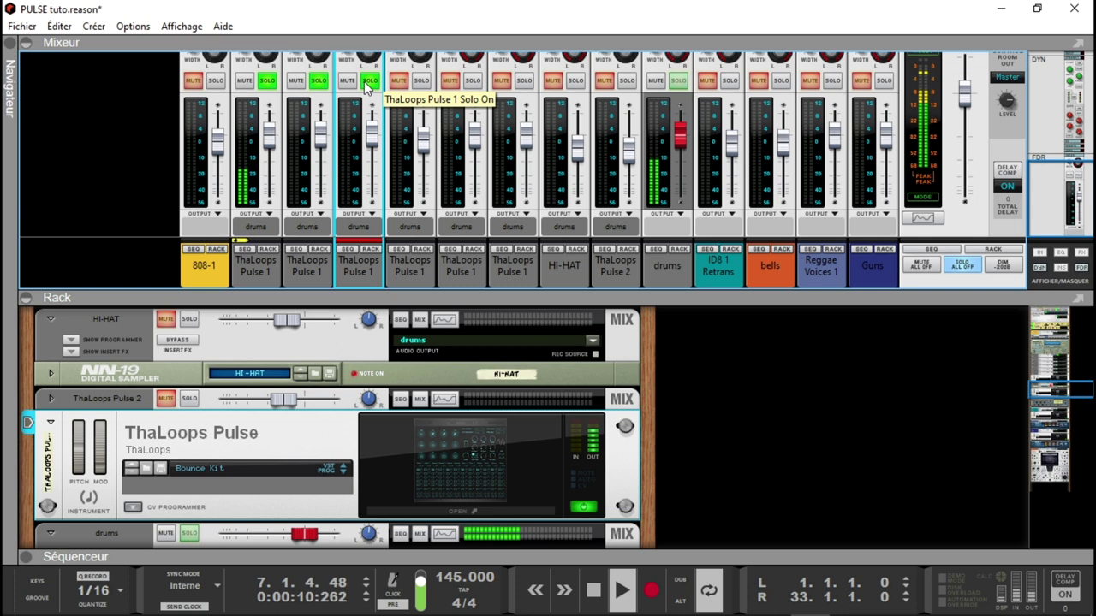
{"action": "left_click", "coordinate": [421, 82]}
{"action": "left_click", "coordinate": [473, 81]}
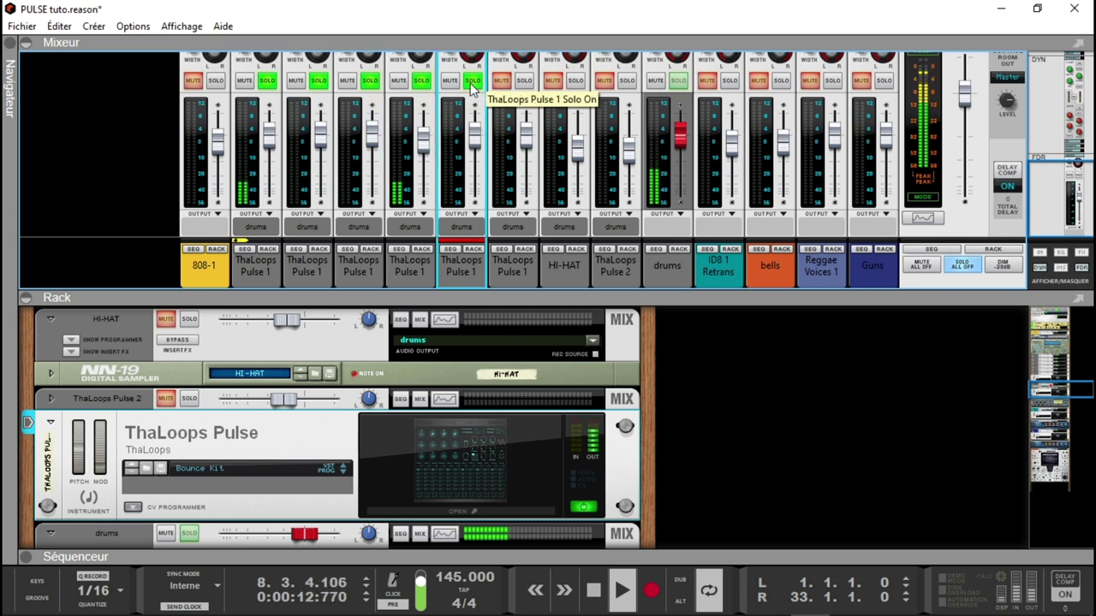
{"action": "left_click", "coordinate": [524, 81]}
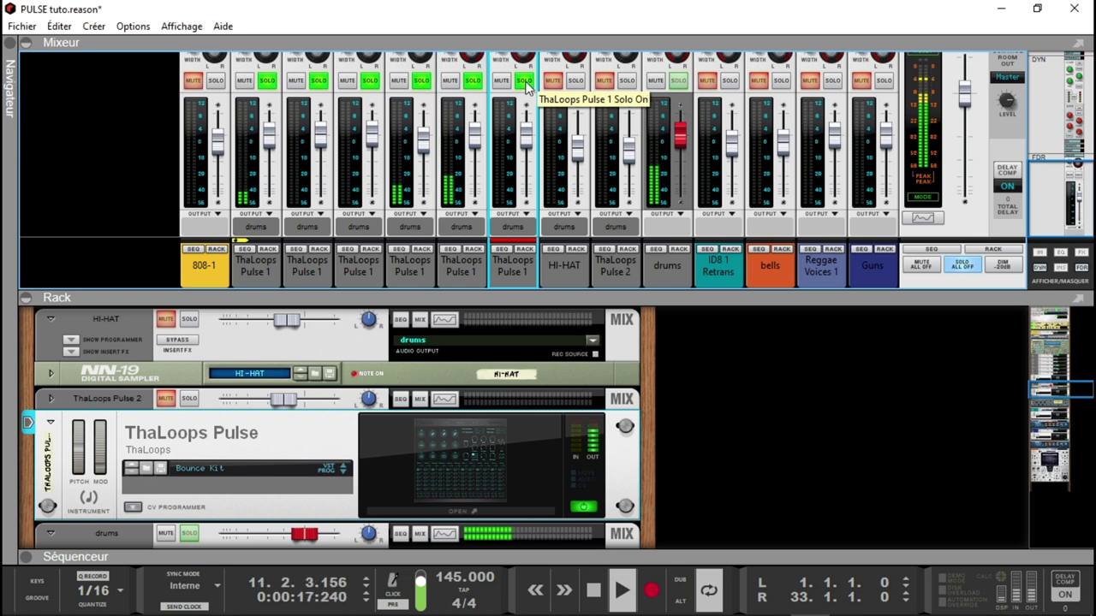
Add the HI-HAT, ThaLoops Pulse 2 and 808-1 channels to the solos, setting the HI-HAT level to -5.08 dB
{"action": "left_click", "coordinate": [576, 82]}
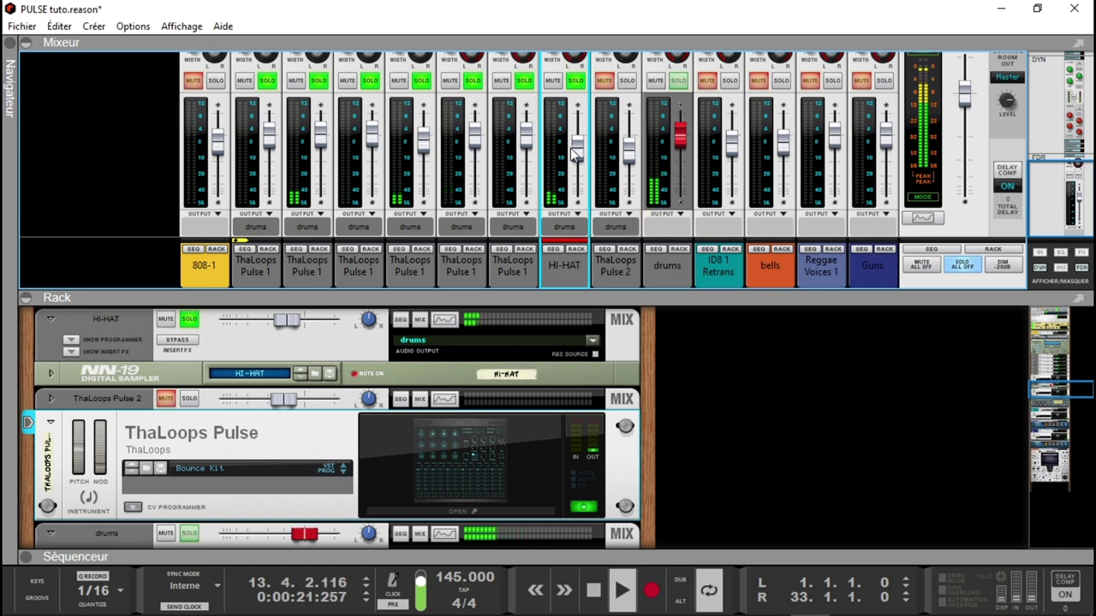
{"action": "left_click_drag", "start_coordinate": [577, 159], "coordinate": [575, 151]}
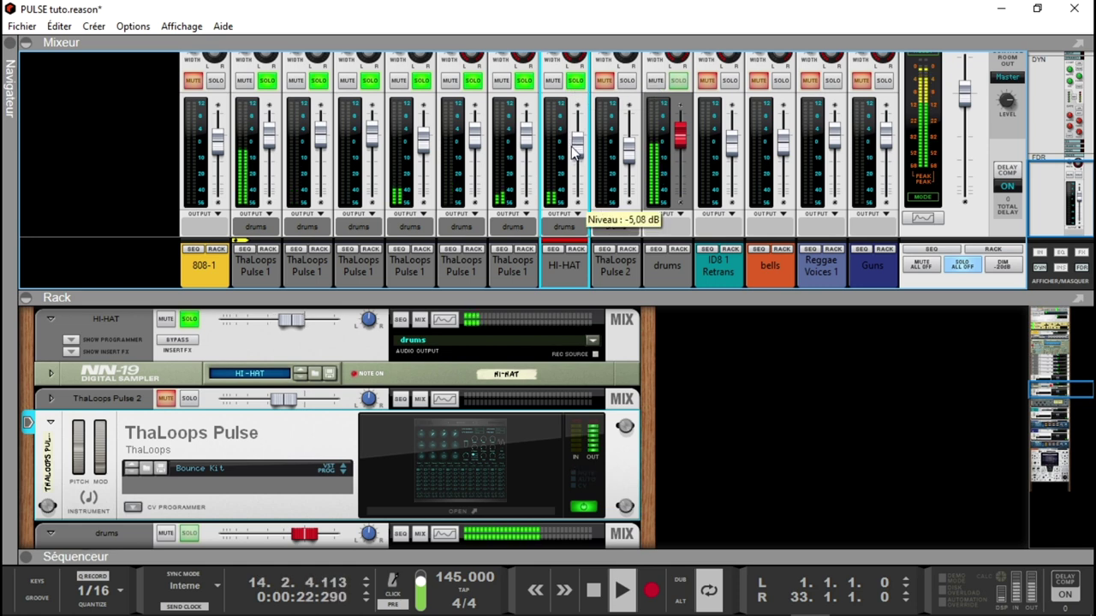
{"action": "left_click", "coordinate": [627, 81]}
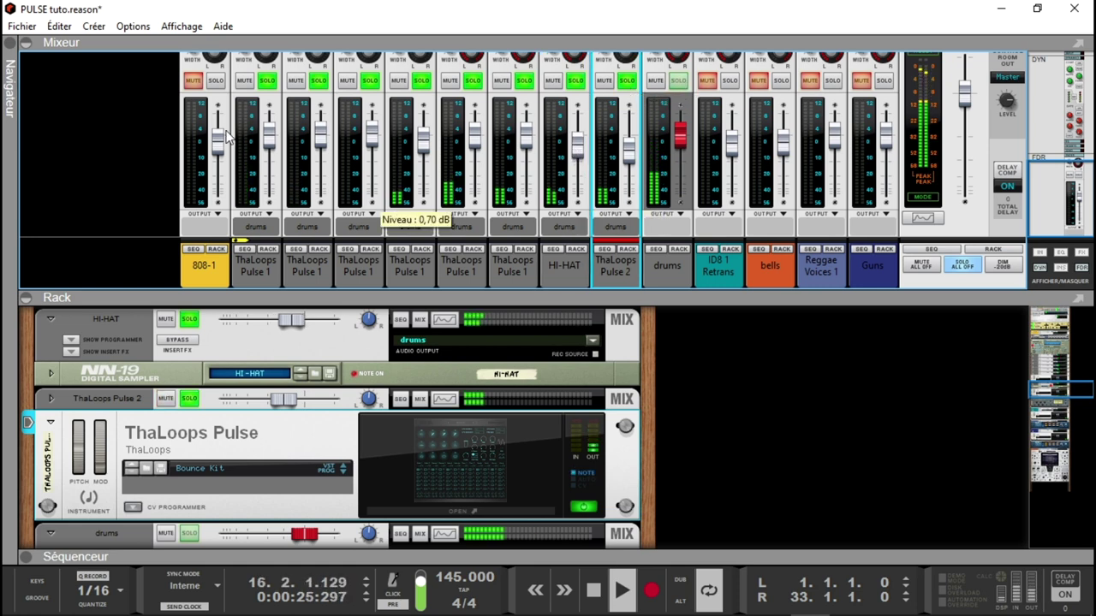
{"action": "left_click", "coordinate": [215, 82]}
{"action": "mouse_move", "coordinate": [220, 128]}
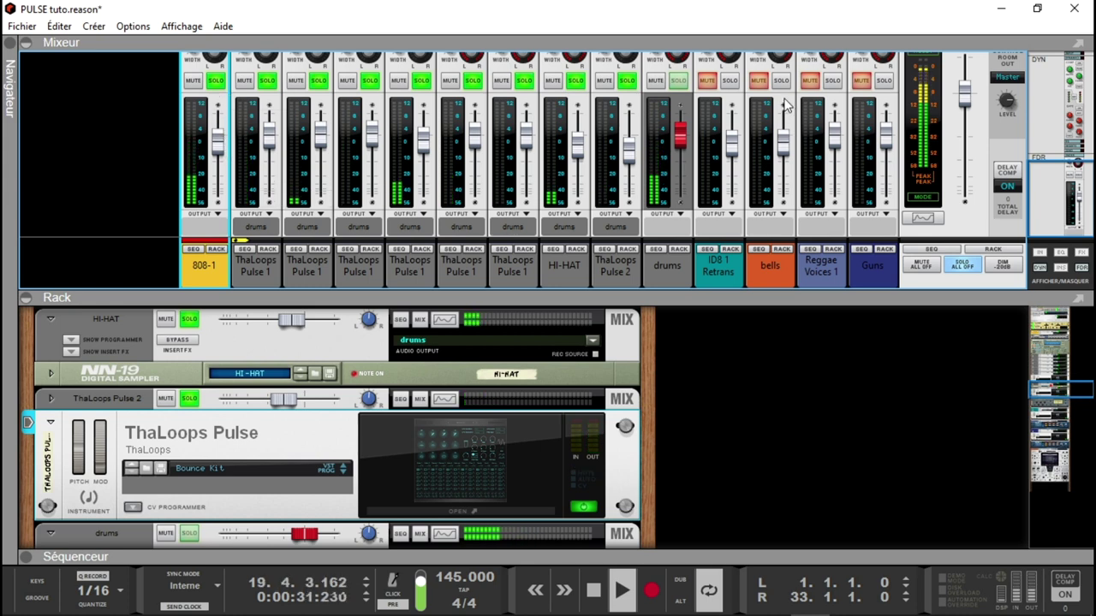
Add the ID8 1 Retrans, bells, Reggae Voices 1 and Guns channels to the soloed channels one by one
{"action": "left_click", "coordinate": [731, 80]}
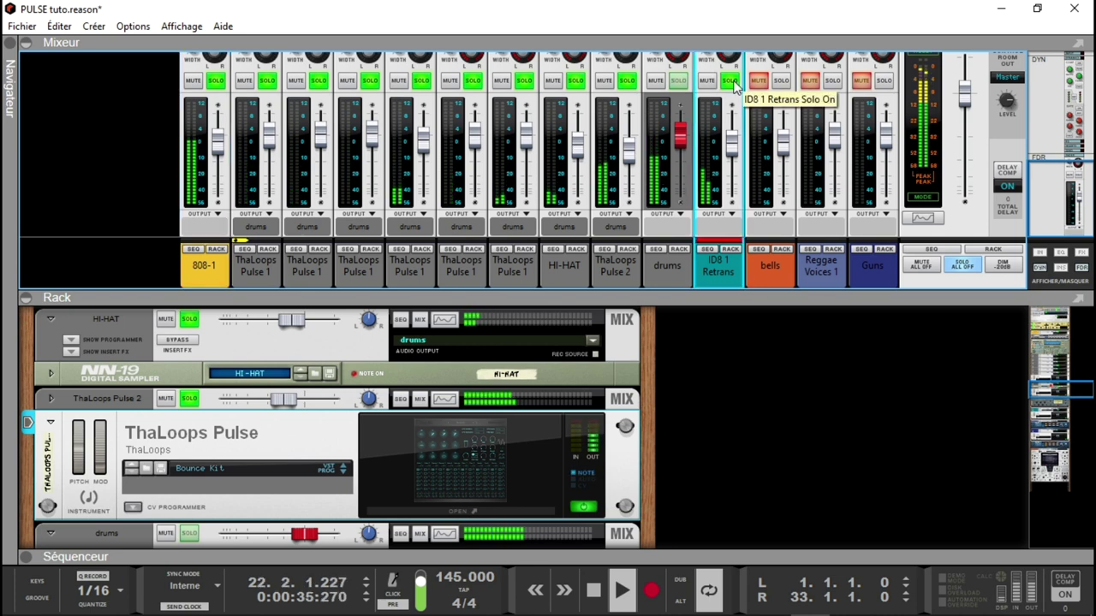
{"action": "left_click", "coordinate": [782, 81]}
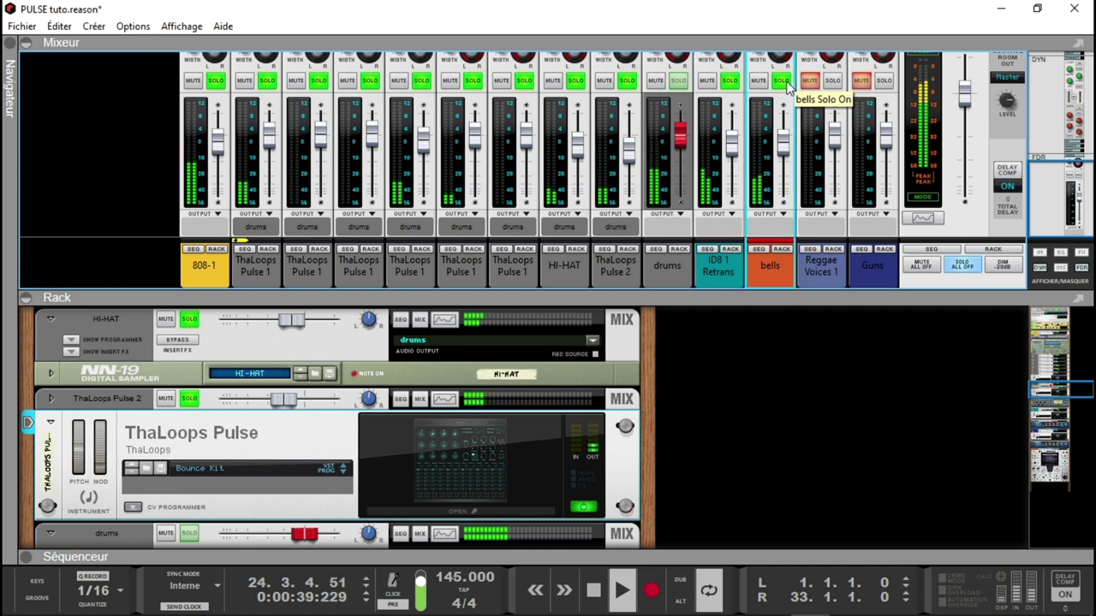
{"action": "left_click", "coordinate": [832, 81]}
{"action": "left_click", "coordinate": [883, 80]}
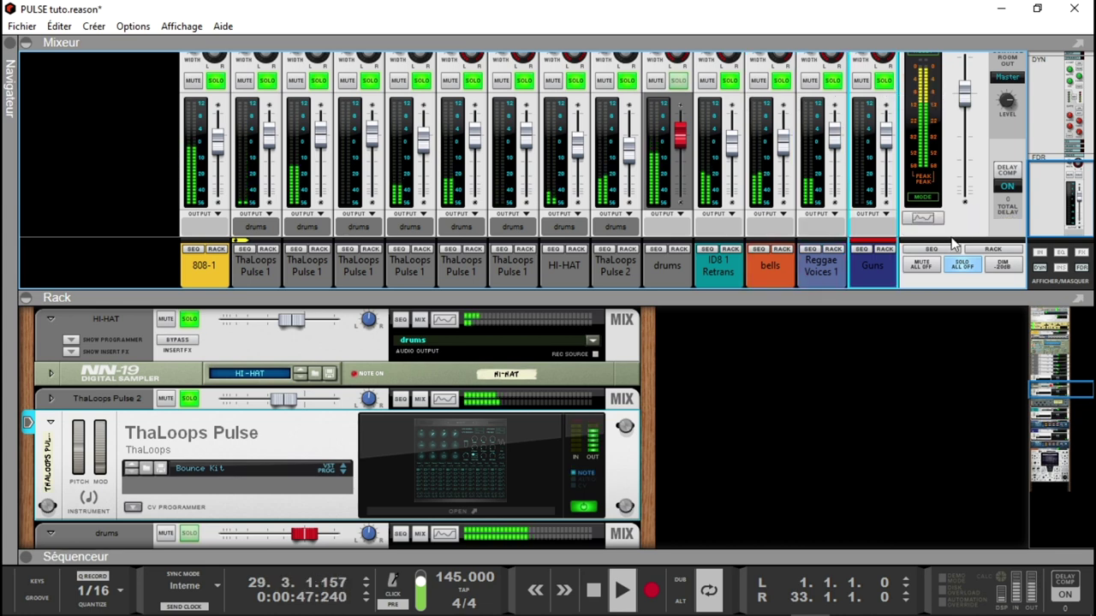
Set the Reggae Voices 1 level to 1.38 dB and turn off solo on all channels
{"action": "left_click", "coordinate": [835, 144]}
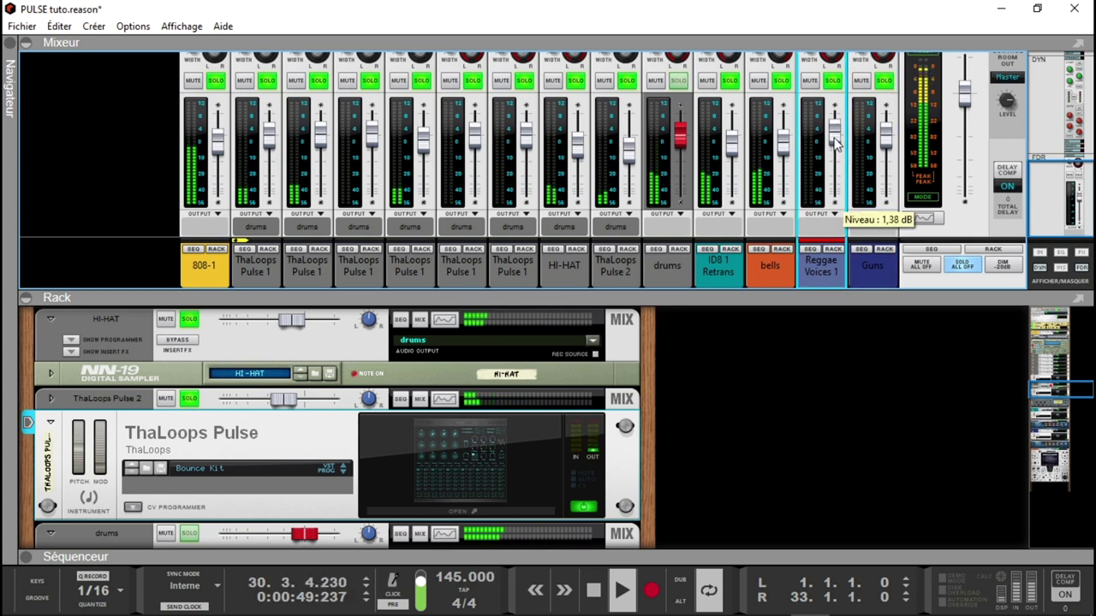
{"action": "left_click", "coordinate": [973, 264]}
{"action": "left_click", "coordinate": [973, 263]}
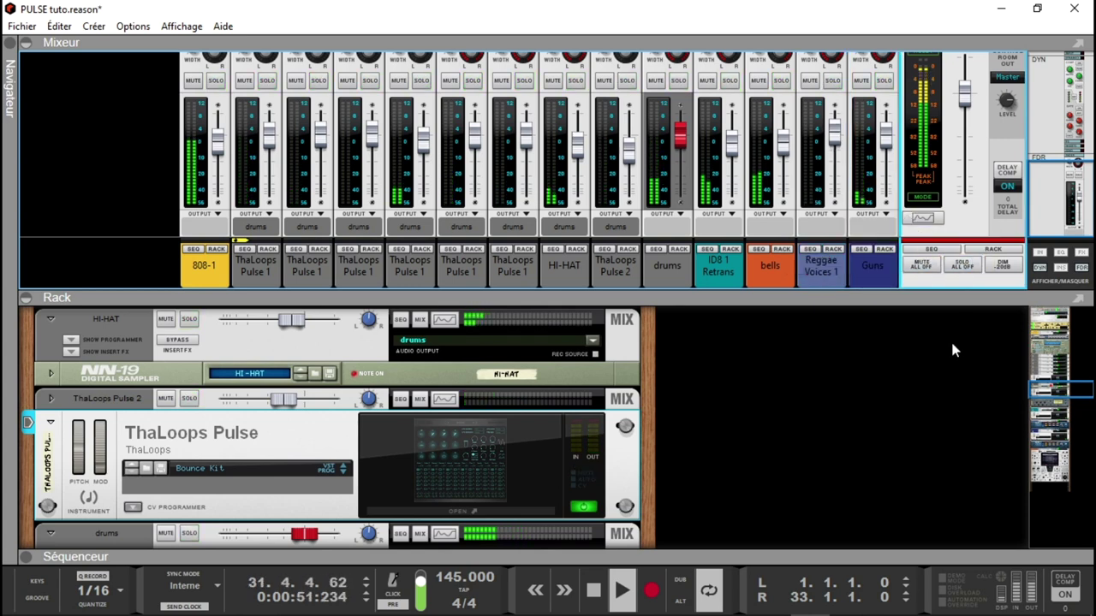
Show the sequencer, fit the song's 32 bars across the arrangement view, and stop playback
{"action": "left_click", "coordinate": [31, 42]}
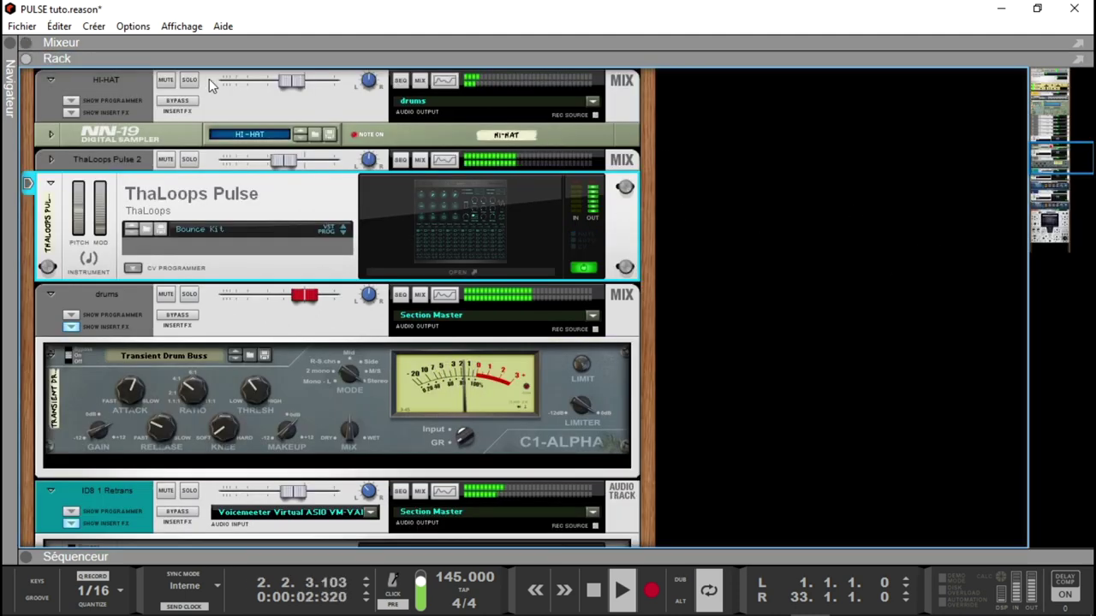
{"action": "left_click", "coordinate": [29, 43]}
{"action": "left_click", "coordinate": [28, 44]}
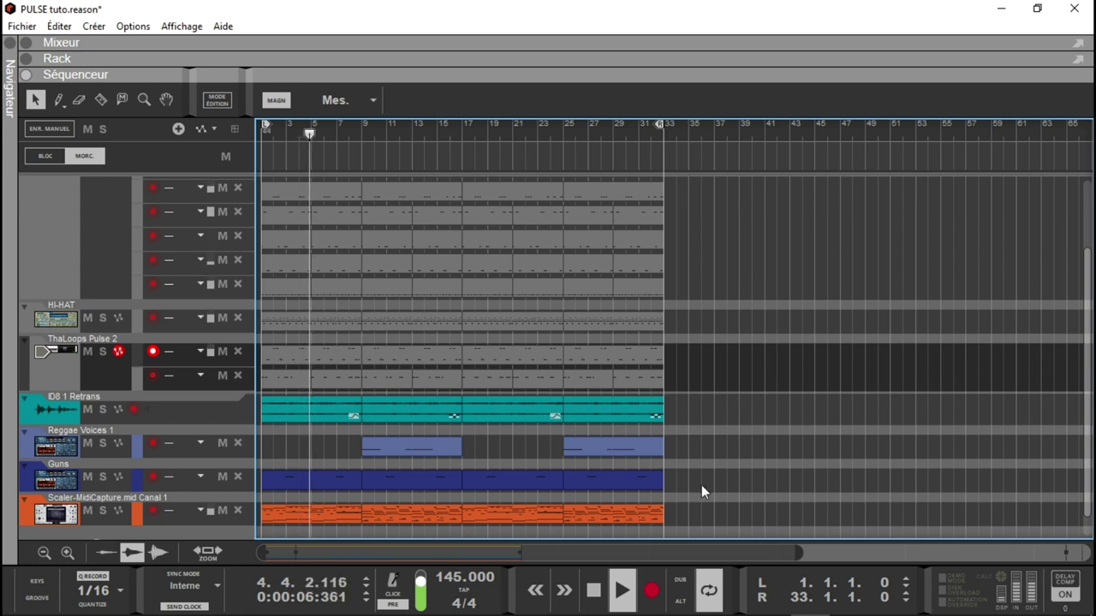
{"action": "left_click_drag", "start_coordinate": [798, 556], "coordinate": [561, 556]}
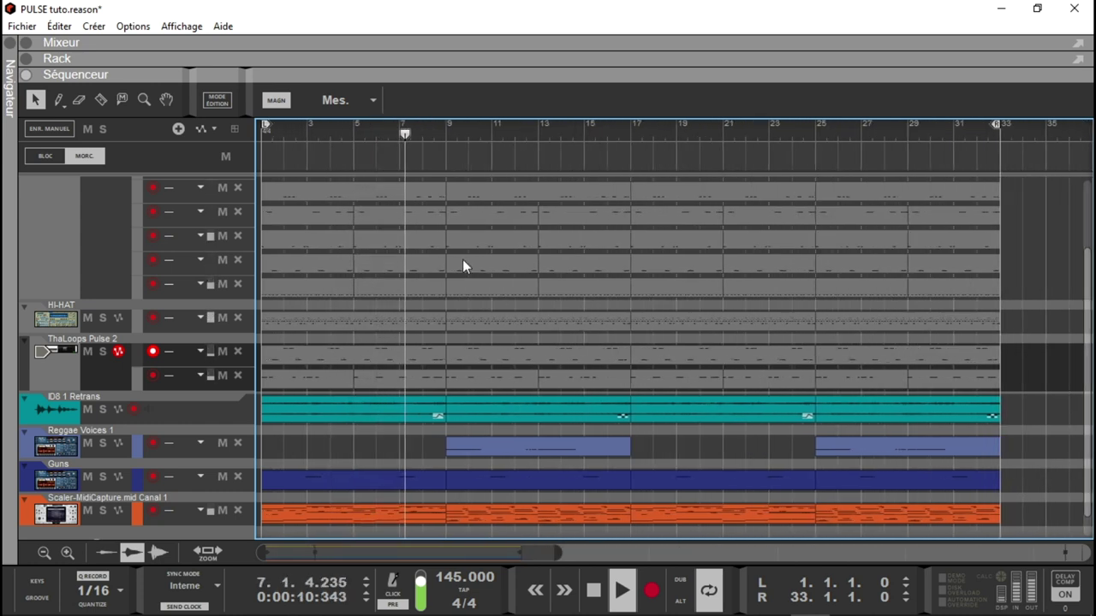
{"action": "key", "text": "space"}
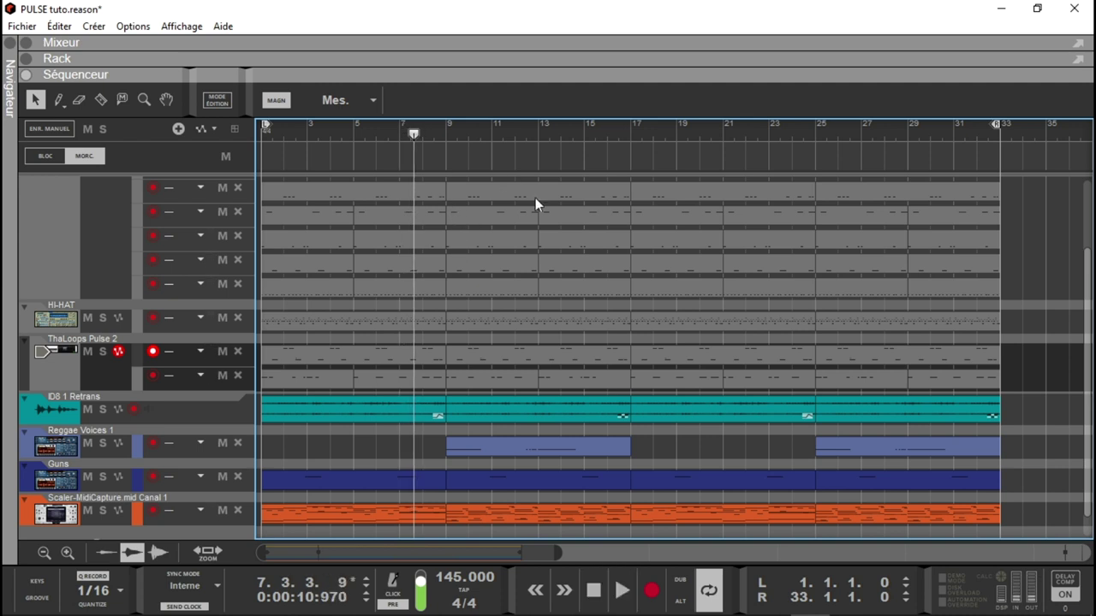
Play the song from the beginning while reviewing all sequencer tracks, stop playback, and save the song
{"action": "key", "text": "Home"}
{"action": "key", "text": "space"}
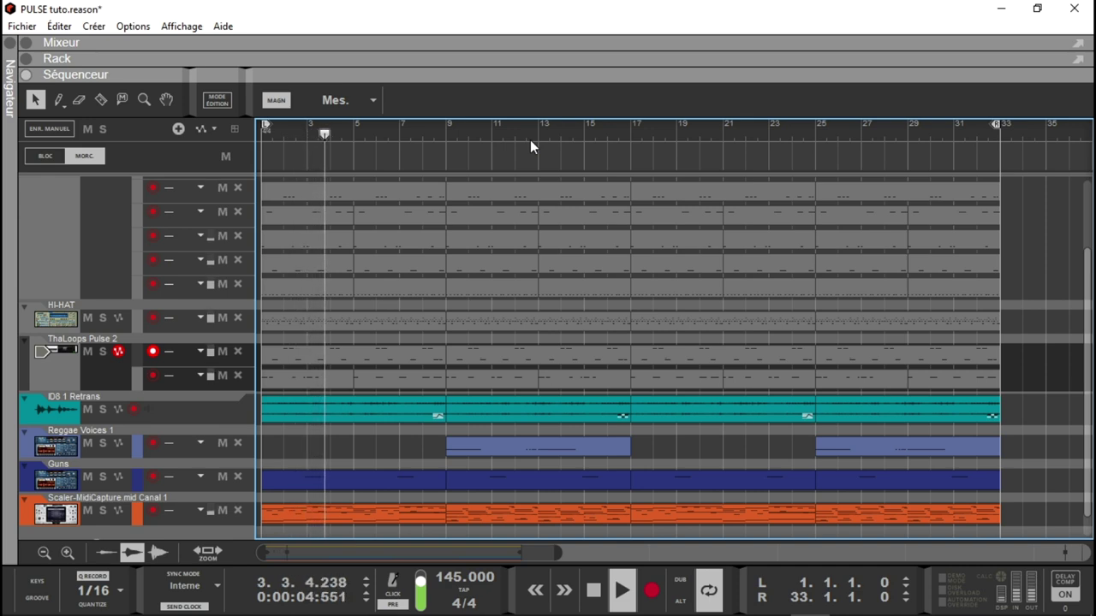
{"action": "left_click_drag", "start_coordinate": [1091, 290], "coordinate": [1086, 207]}
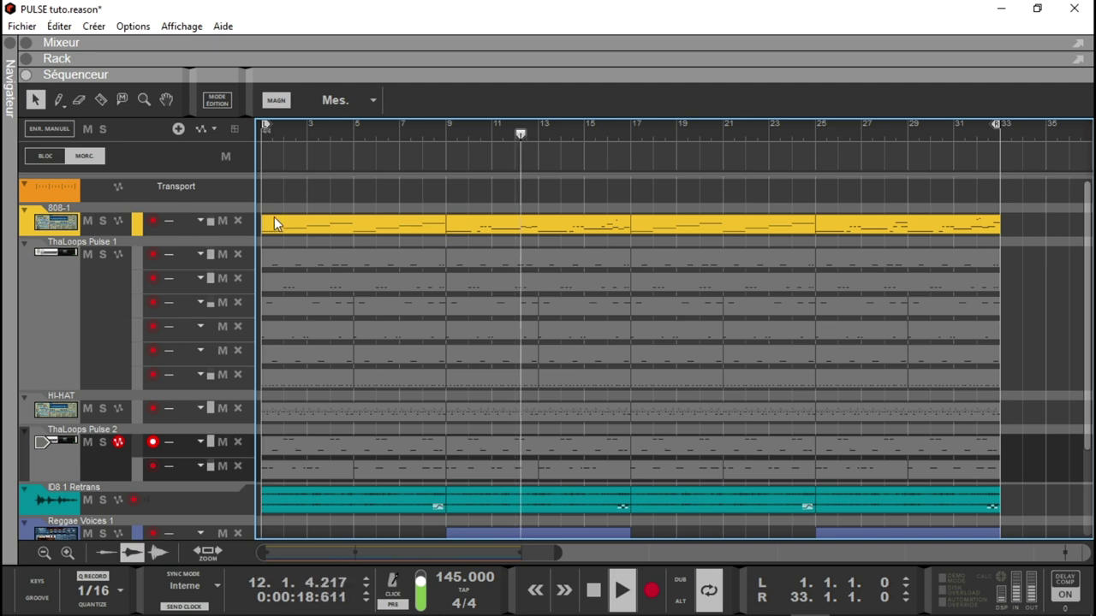
{"action": "scroll", "coordinate": [758, 188], "scroll_direction": "down", "scroll_amount": 2}
{"action": "scroll", "coordinate": [599, 343], "scroll_direction": "down", "scroll_amount": 3}
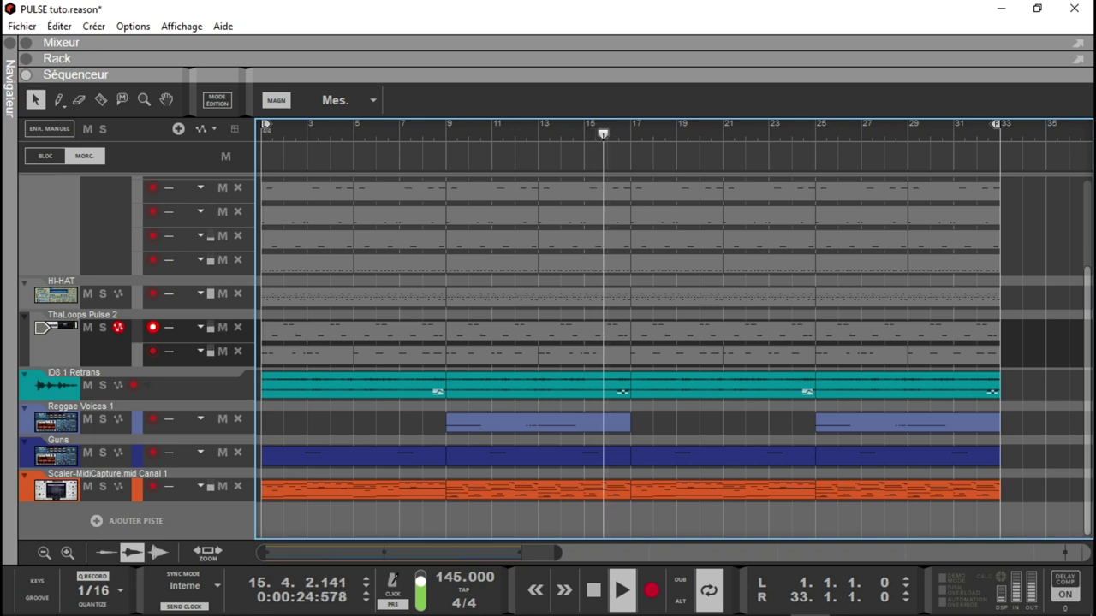
{"action": "scroll", "coordinate": [1091, 238], "scroll_direction": "up", "scroll_amount": 3}
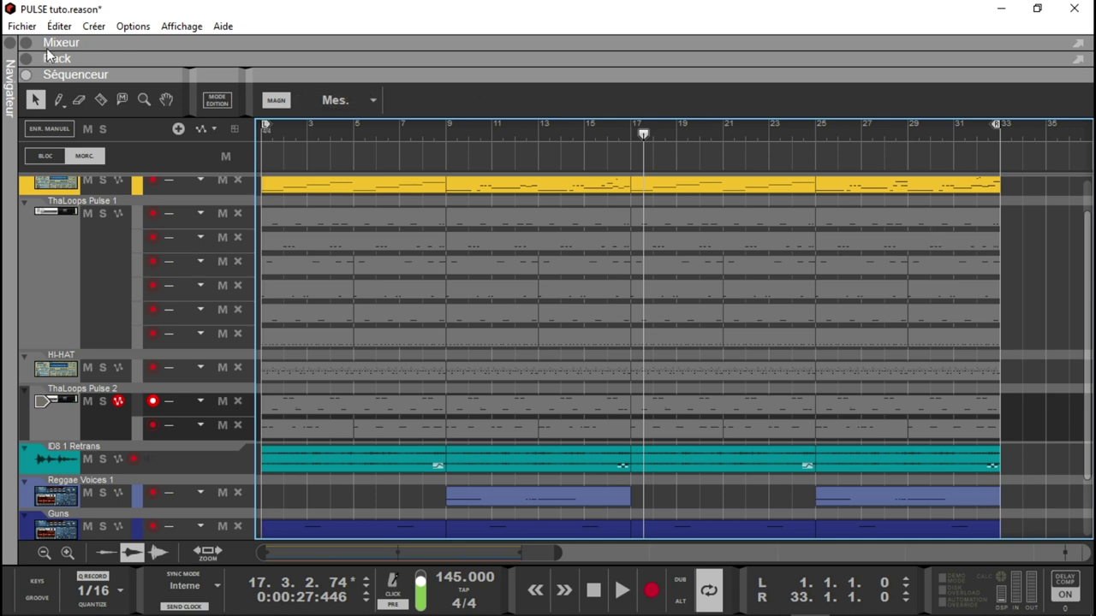
{"action": "key", "text": "ctrl+s"}
Show the rack, look at the ThaLoops Pulse 2 plugin interface with its Timbo Kit, and close it
{"action": "left_click", "coordinate": [27, 59]}
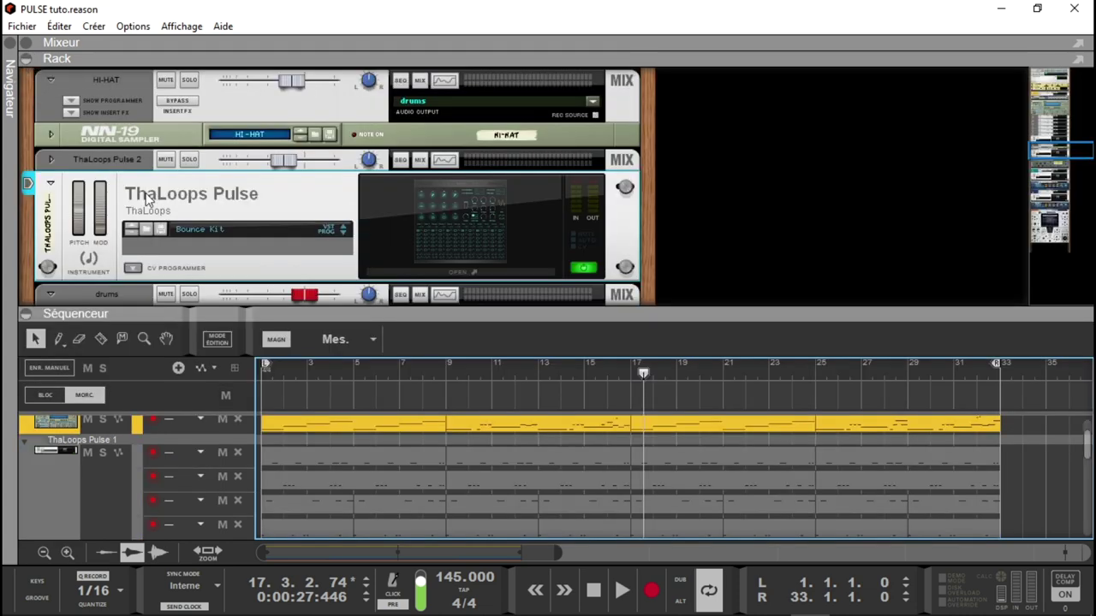
{"action": "left_click", "coordinate": [477, 212]}
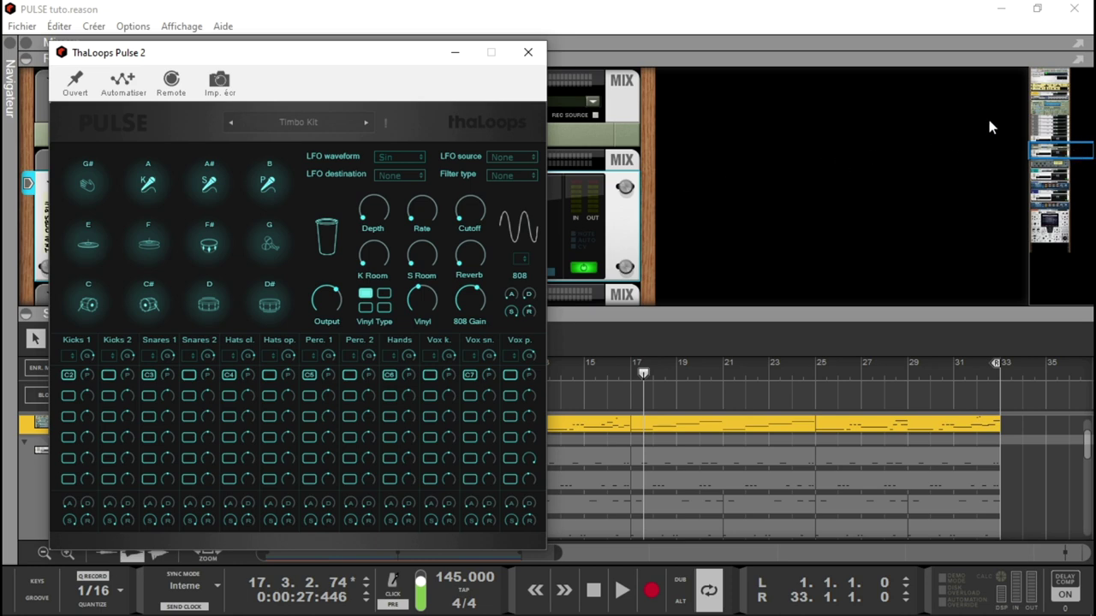
{"action": "left_click", "coordinate": [528, 52]}
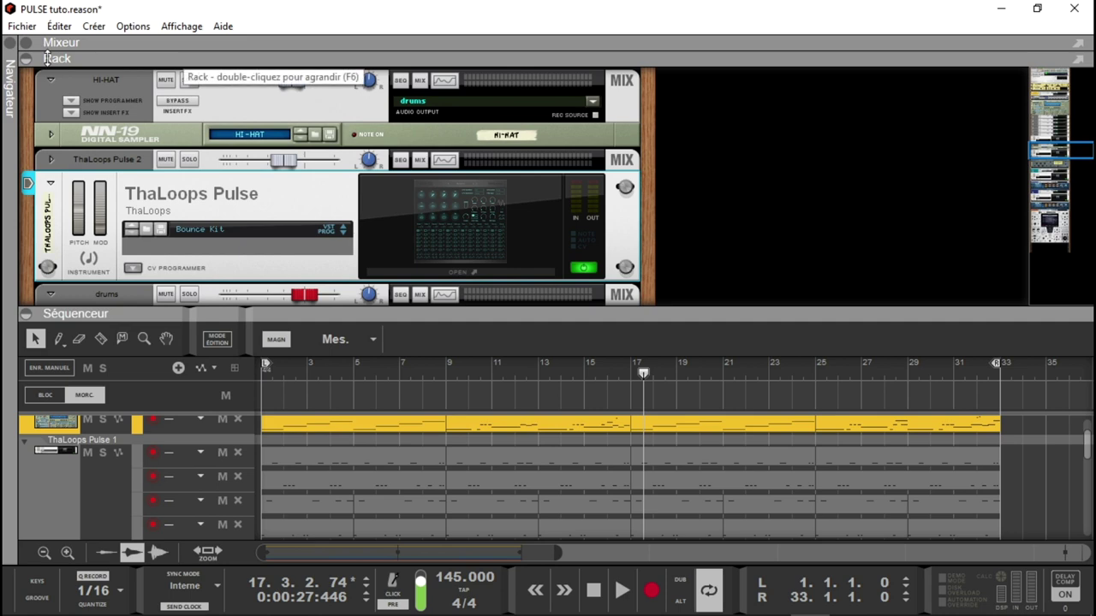
Show the mixer in place of the rack, solo the drums bus with ThaLoops Pulse 2 muted, and start playback
{"action": "left_click", "coordinate": [25, 43]}
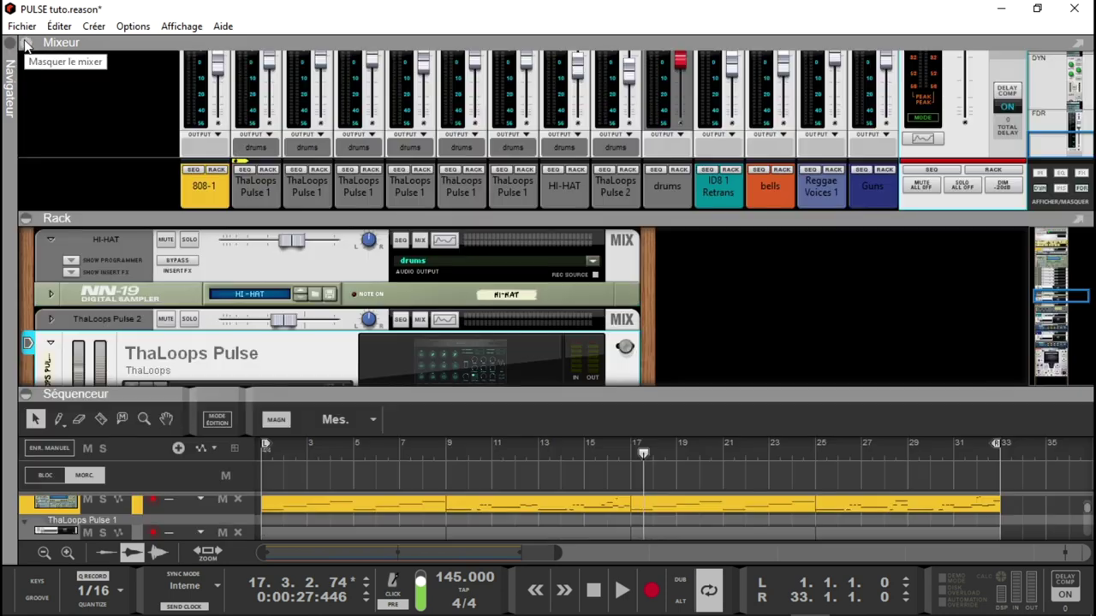
{"action": "left_click", "coordinate": [27, 219]}
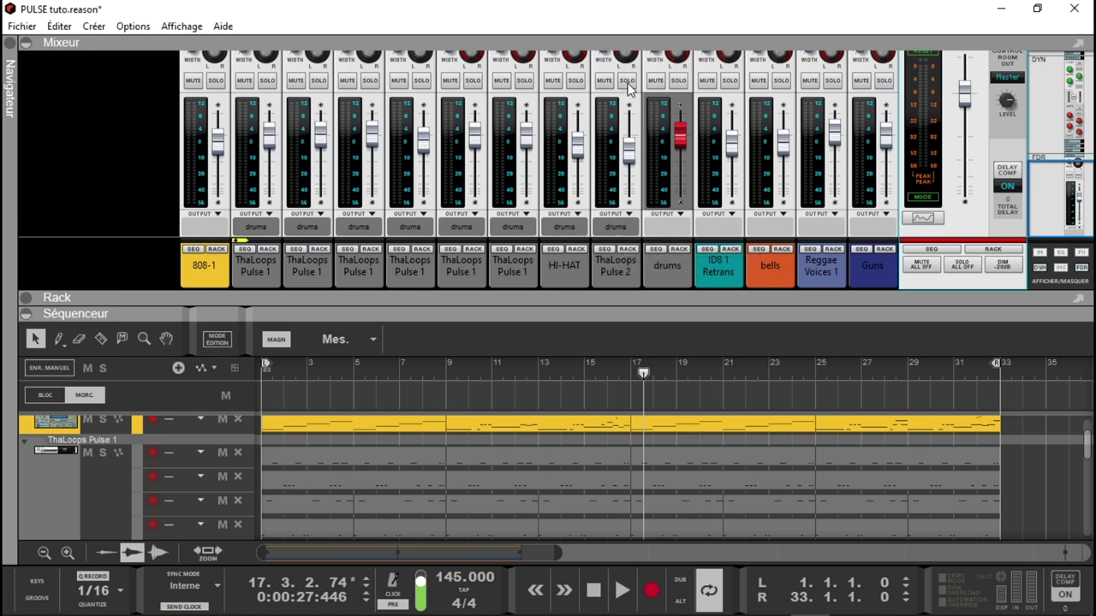
{"action": "left_click", "coordinate": [679, 81]}
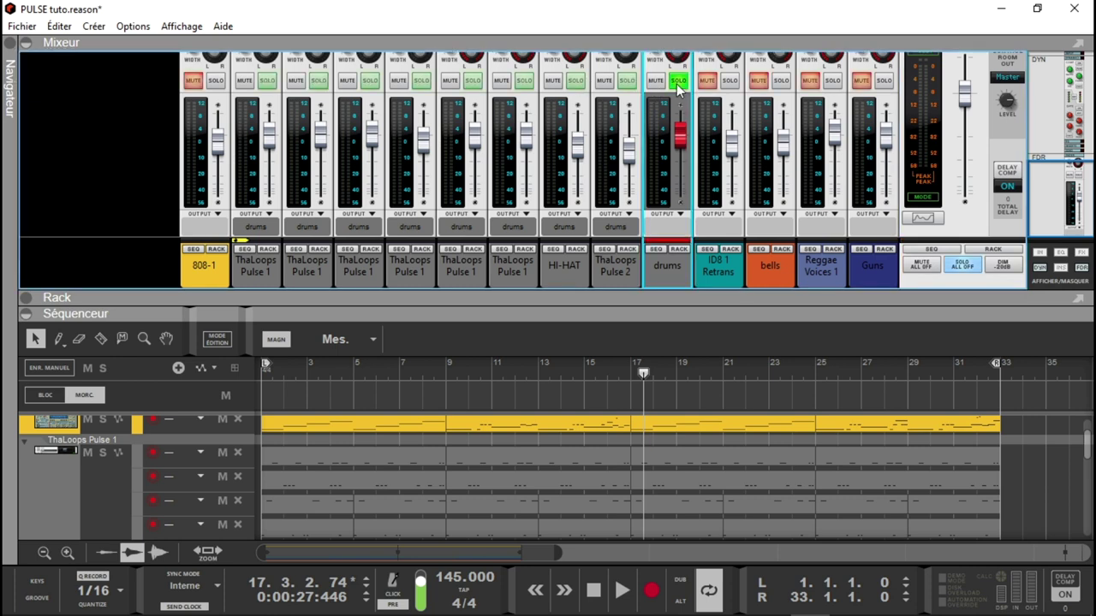
{"action": "left_click", "coordinate": [603, 82]}
{"action": "key", "text": "space"}
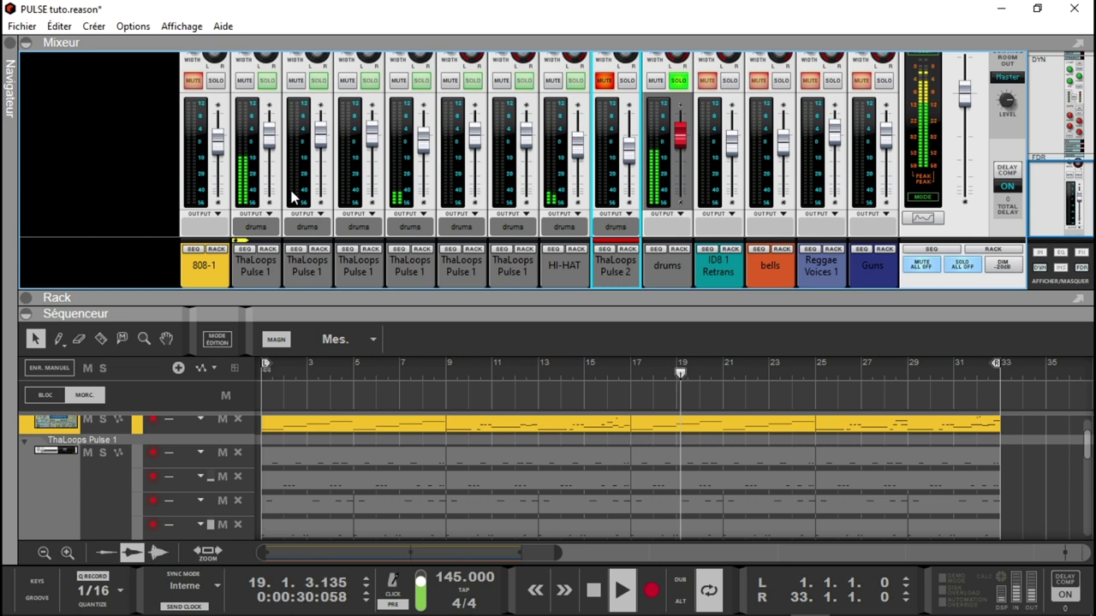
Locate the ThaLoops Pulse 1 device in the rack, view its Bounce Kit interface during playback, and close it
{"action": "left_click", "coordinate": [473, 250]}
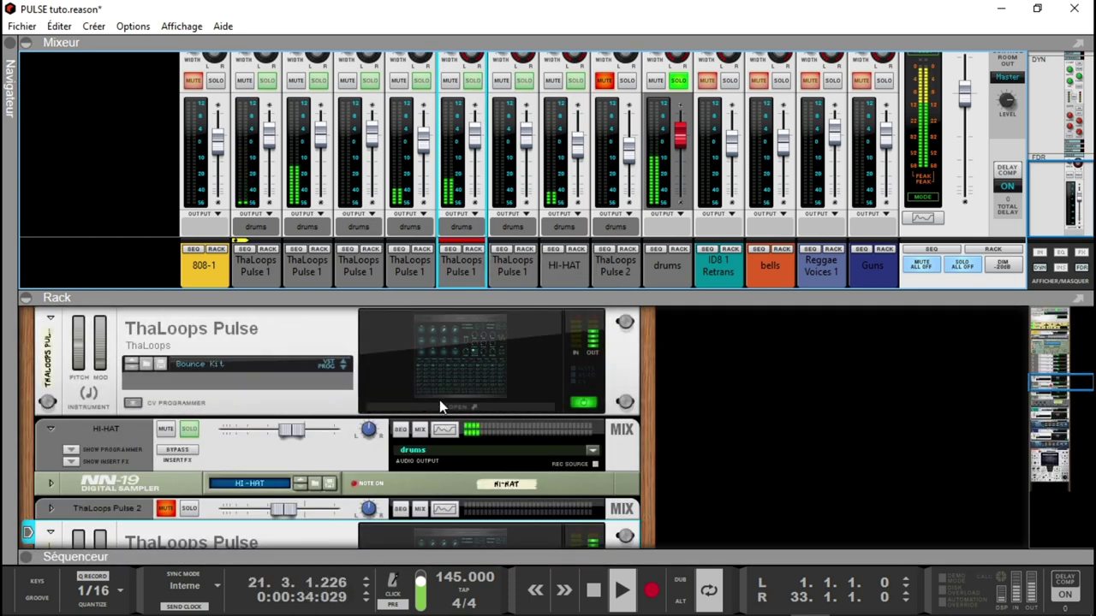
{"action": "left_click", "coordinate": [439, 403]}
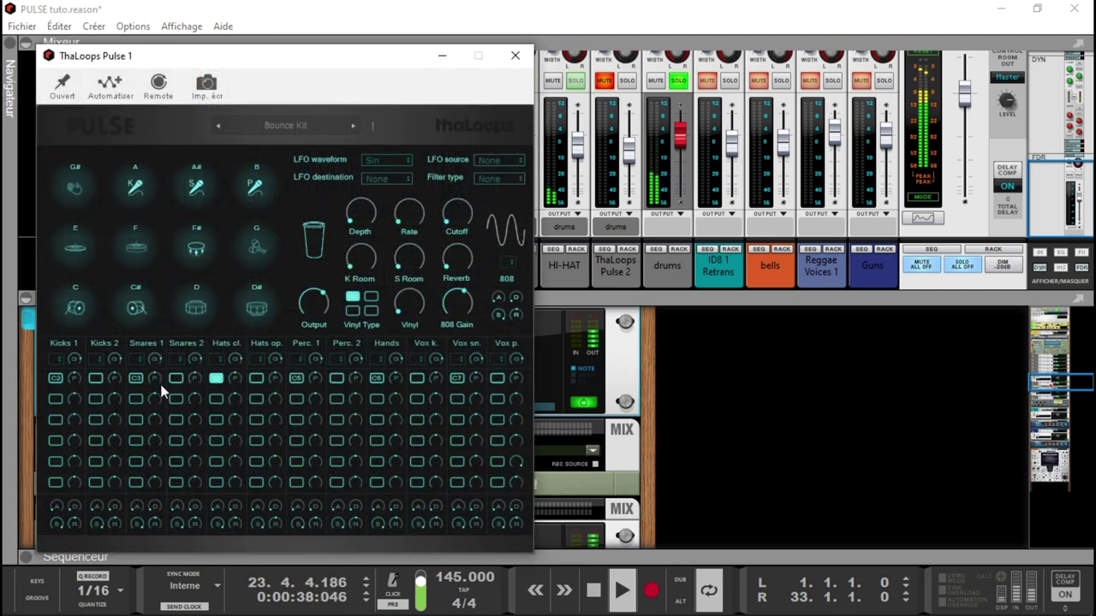
{"action": "left_click", "coordinate": [515, 55]}
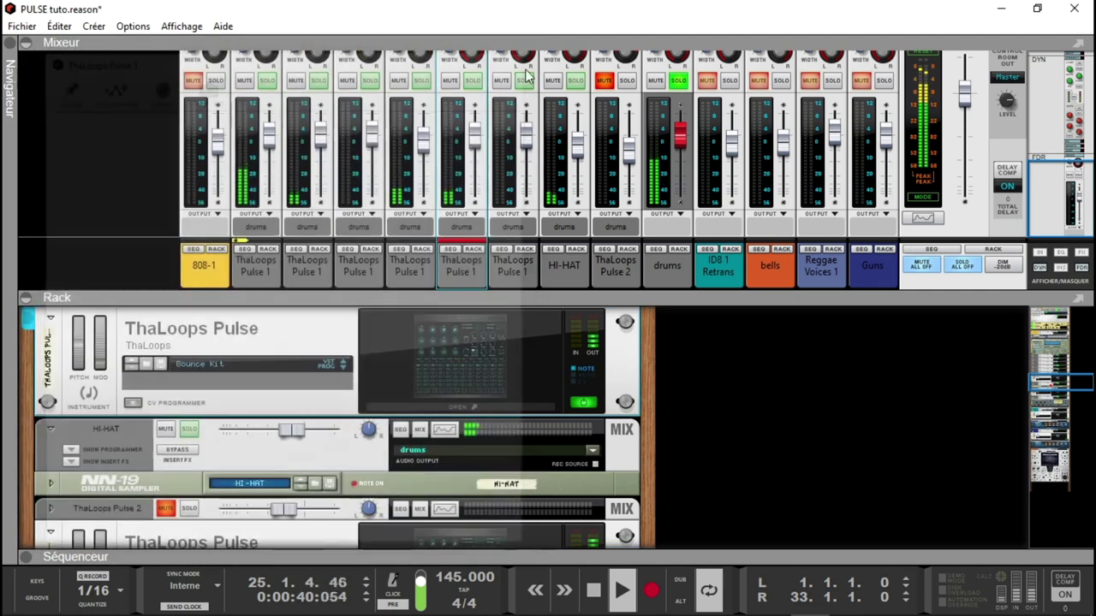
Audition the ThaLoops Pulse 2 channel in solo, view its plugin interface while it plays, and turn its solo off
{"action": "left_click", "coordinate": [625, 82]}
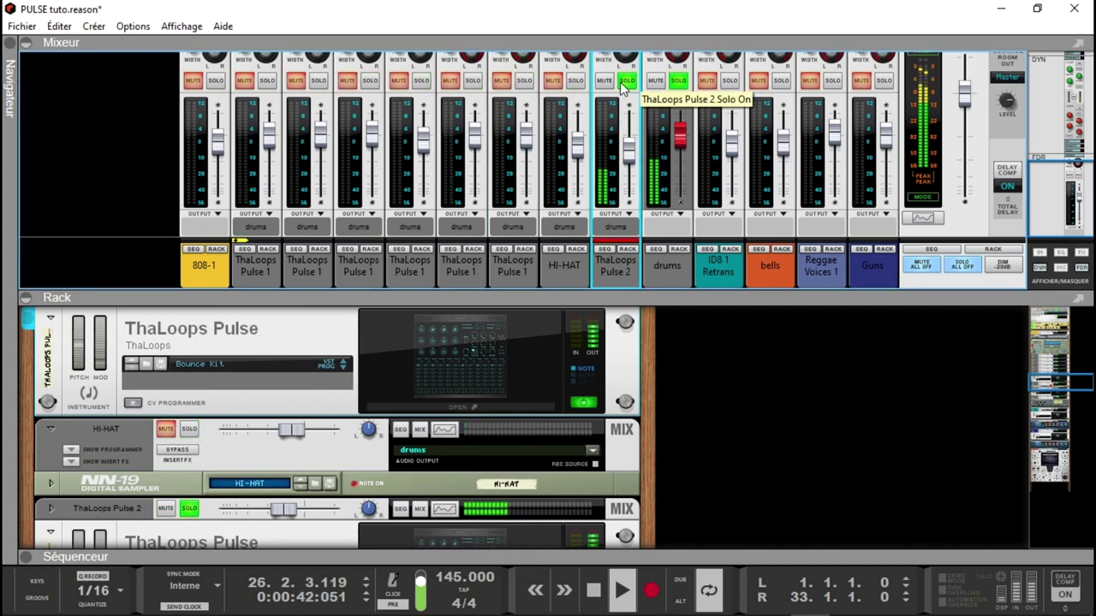
{"action": "left_click", "coordinate": [625, 249]}
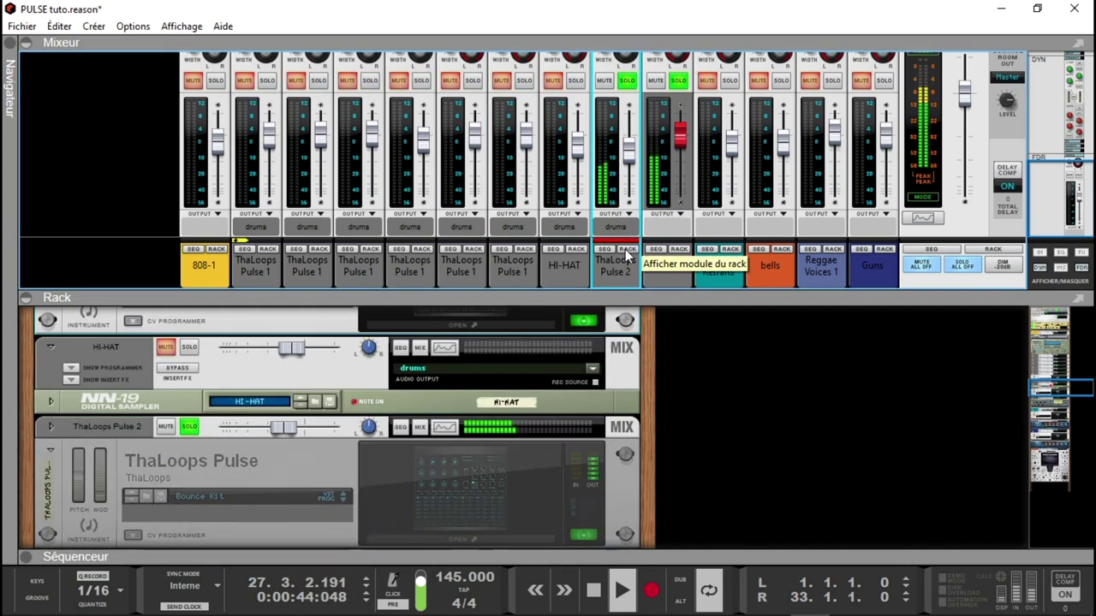
{"action": "left_click", "coordinate": [447, 525]}
{"action": "left_click", "coordinate": [447, 525]}
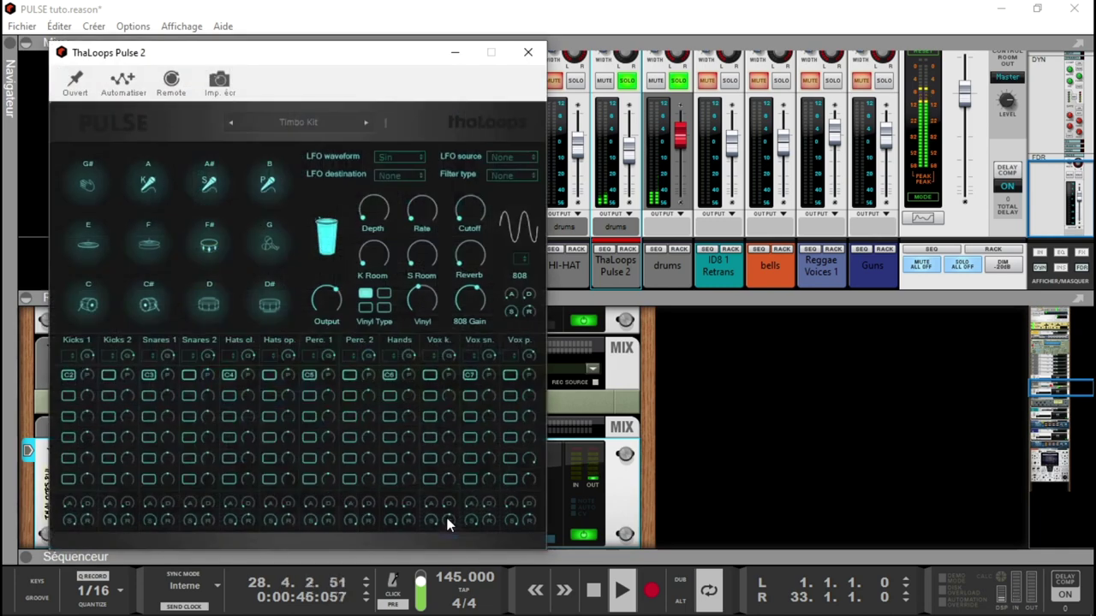
{"action": "left_click", "coordinate": [528, 53]}
{"action": "left_click", "coordinate": [618, 83]}
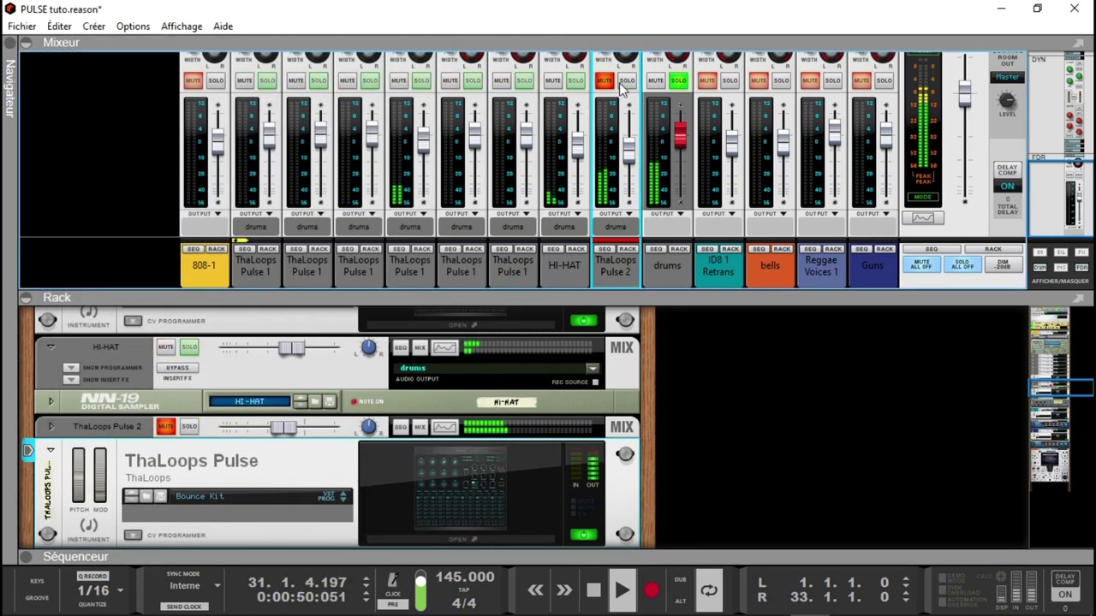
Add the 808-1, ID8 1 Retrans and bells channels to the soloed drums one by one
{"action": "left_click", "coordinate": [214, 82]}
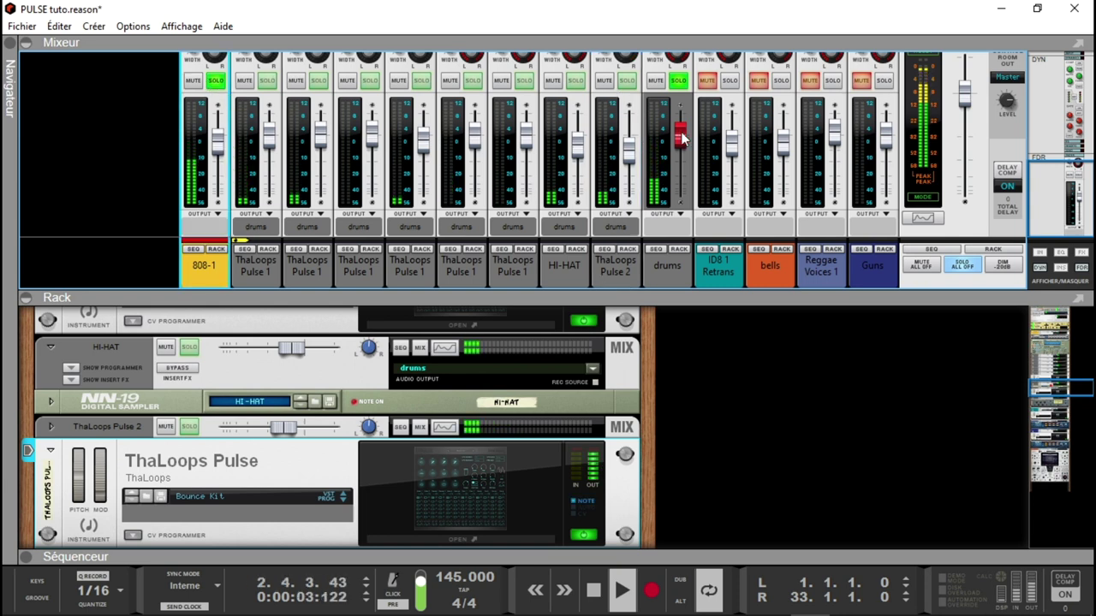
{"action": "left_click", "coordinate": [729, 80]}
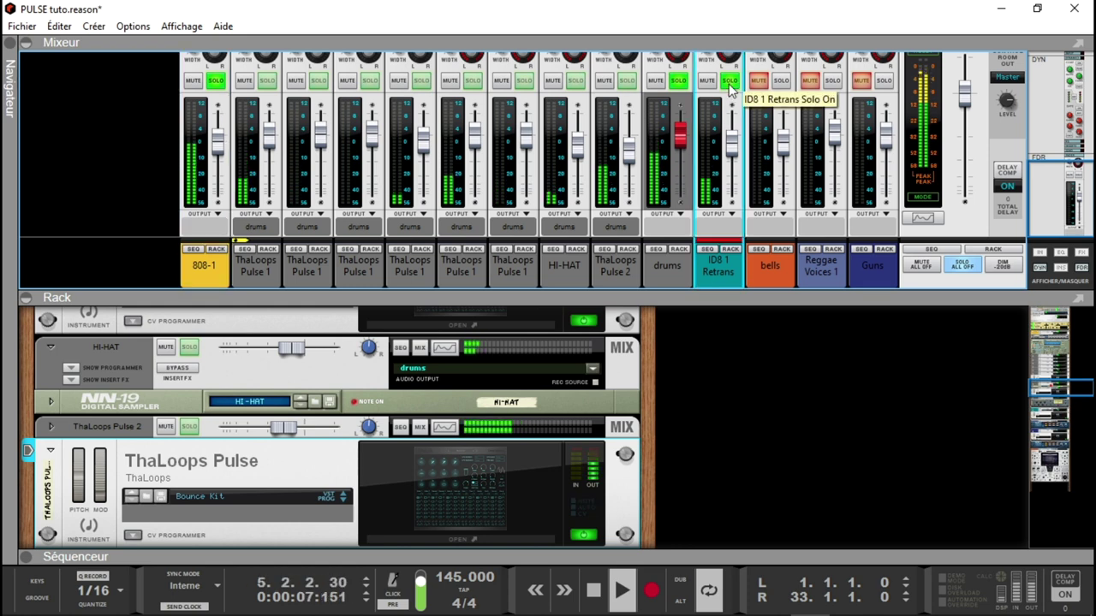
{"action": "left_click", "coordinate": [759, 80]}
{"action": "left_click", "coordinate": [781, 80]}
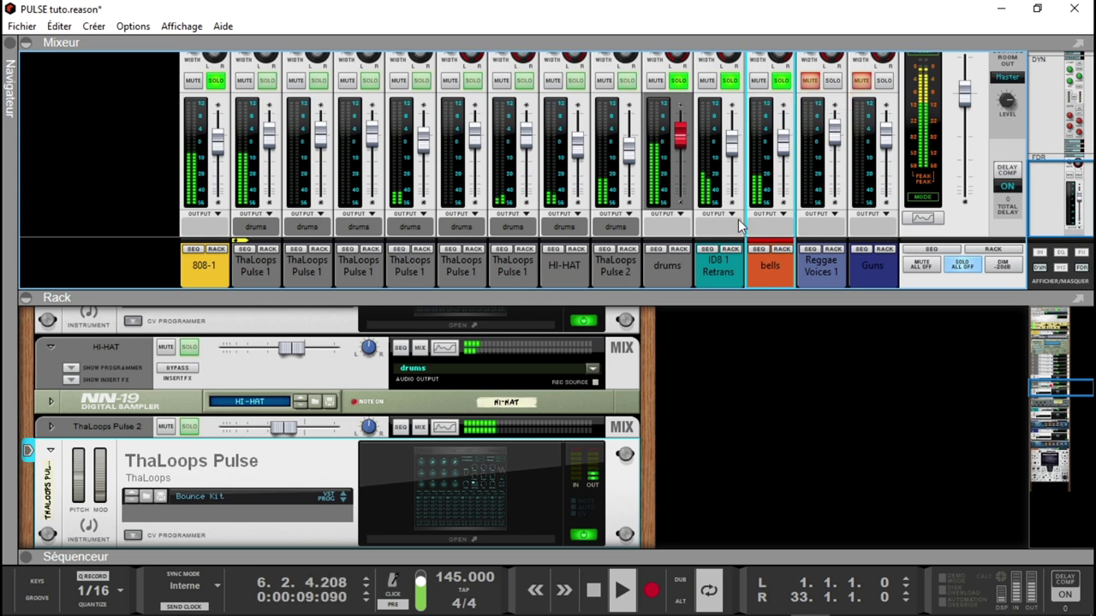
Turn off the bells solo and examine the Orbitron effect on the ID8 1 Retrans track with its Audacious preset
{"action": "left_click", "coordinate": [730, 249]}
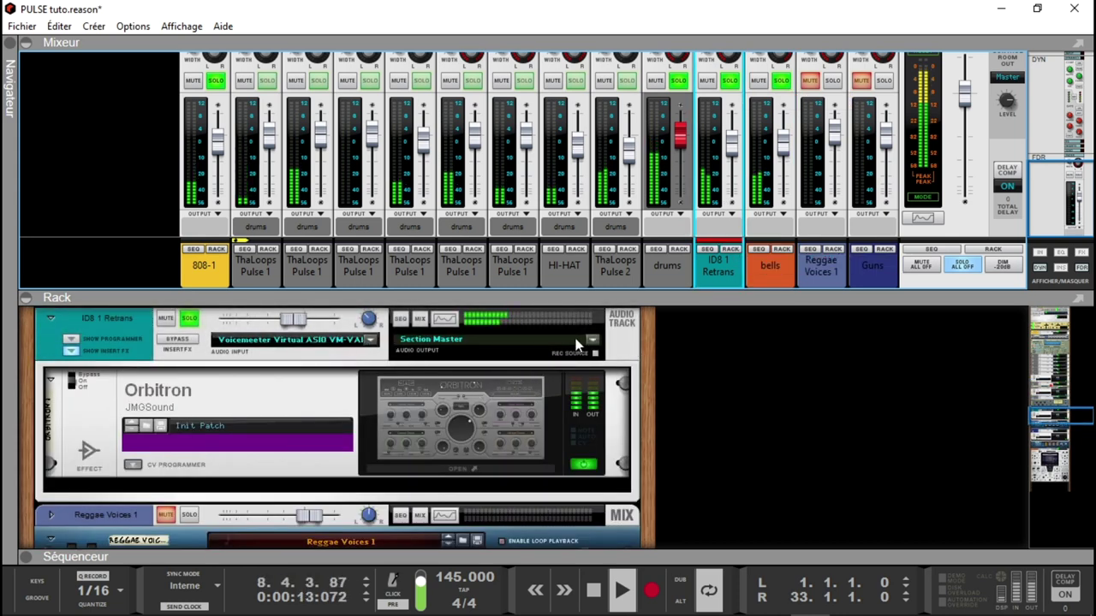
{"action": "left_click", "coordinate": [781, 82]}
{"action": "left_click", "coordinate": [511, 416]}
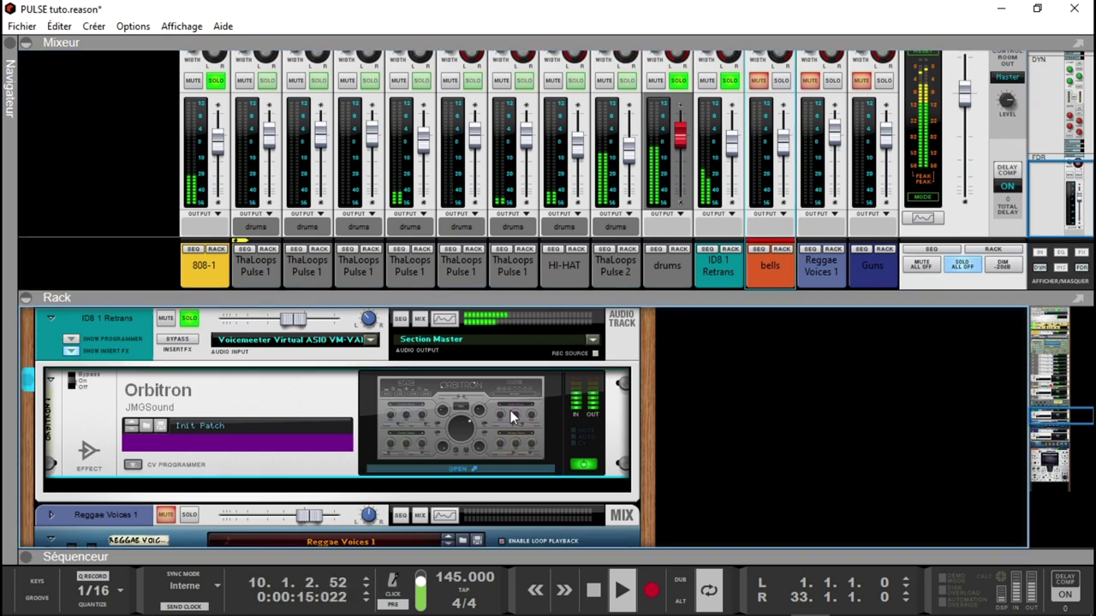
{"action": "double_click", "coordinate": [510, 410]}
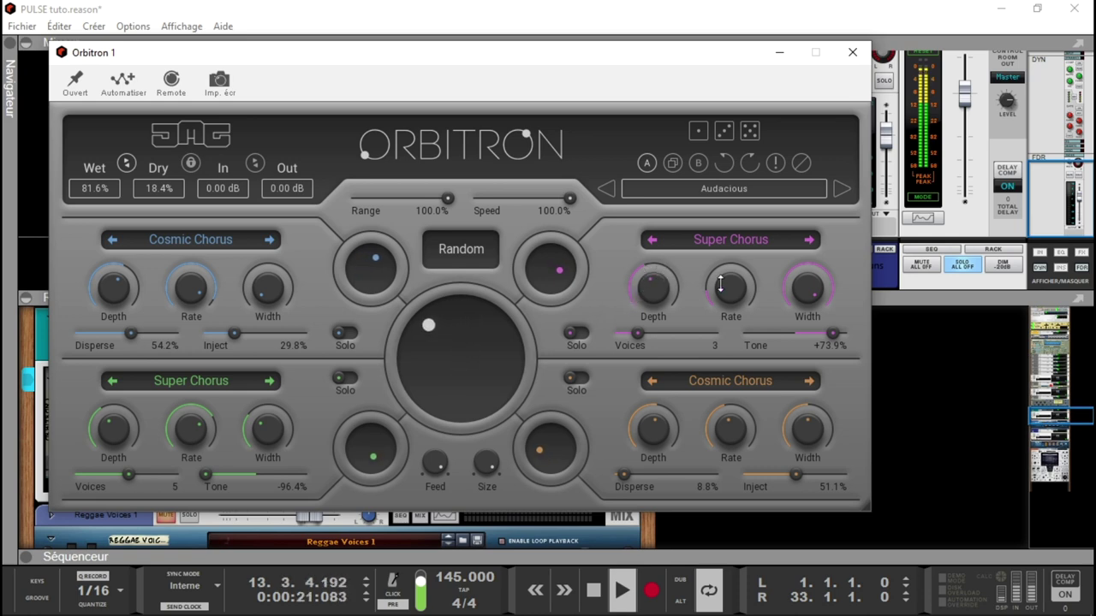
{"action": "left_click", "coordinate": [853, 52]}
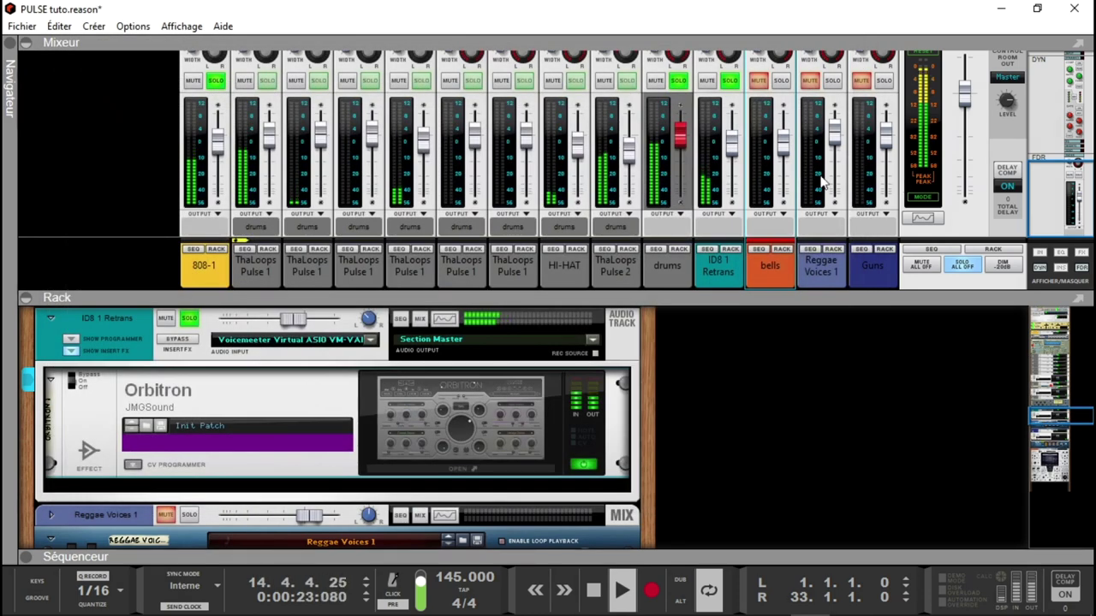
Solo the bells channel again and view the Orbitron effect in motion while both melodic parts play
{"action": "left_click", "coordinate": [780, 83]}
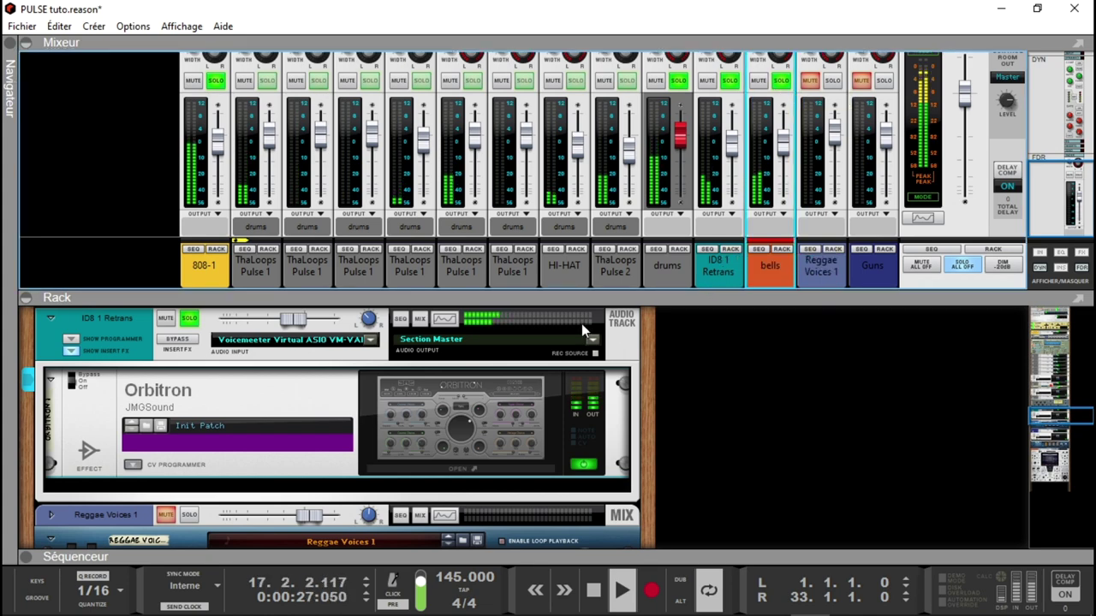
{"action": "left_click", "coordinate": [500, 407]}
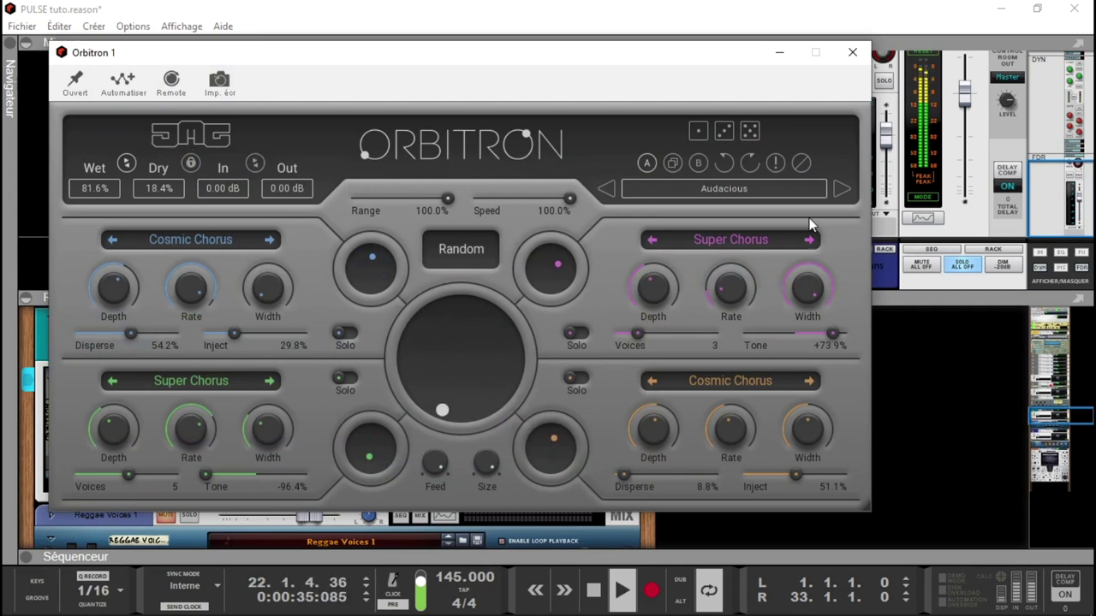
{"action": "left_click", "coordinate": [852, 55]}
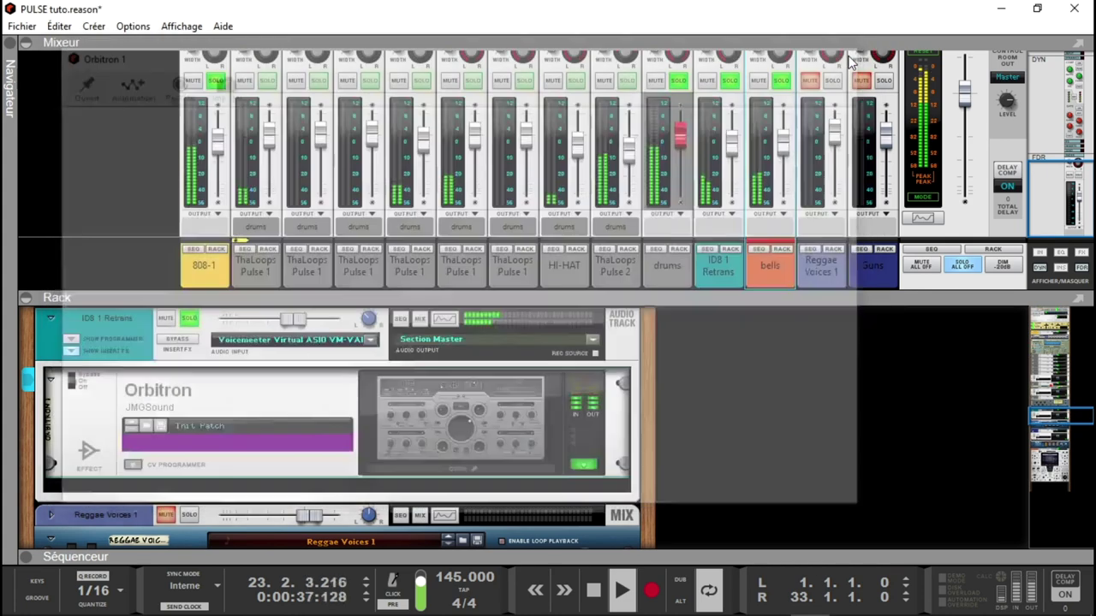
Turn off solo on all channels, listen to the full mix, and stop playback
{"action": "left_click", "coordinate": [961, 266]}
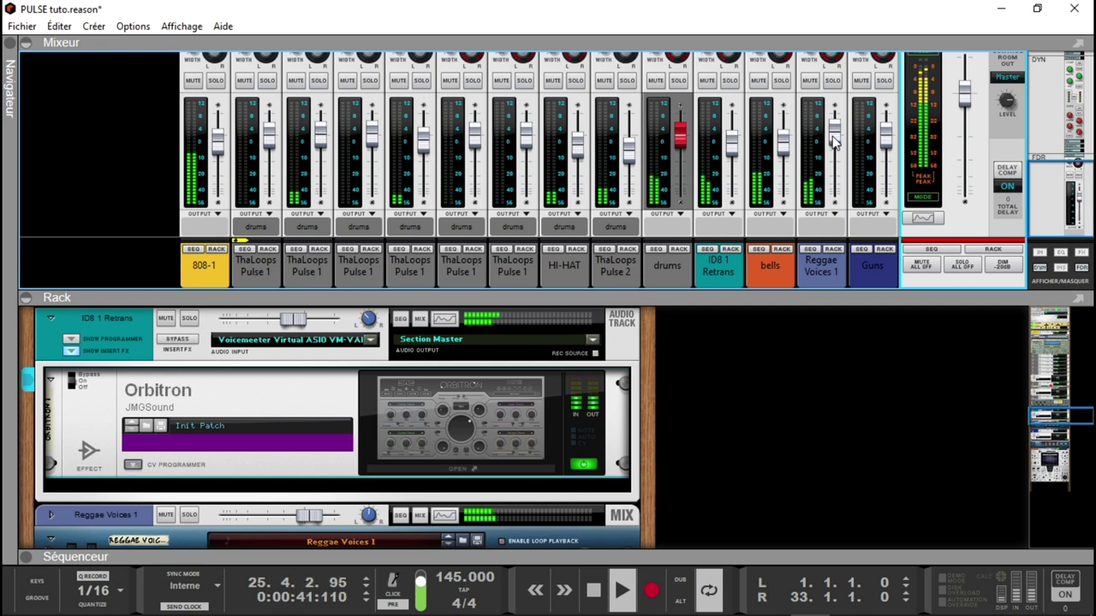
{"action": "mouse_move", "coordinate": [834, 141]}
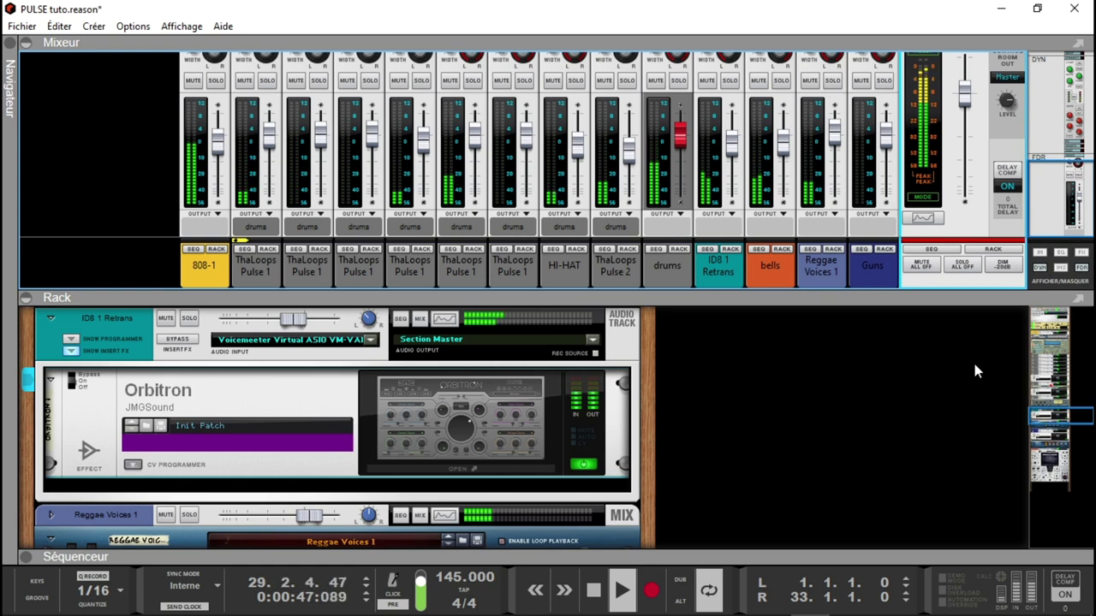
{"action": "key", "text": "space"}
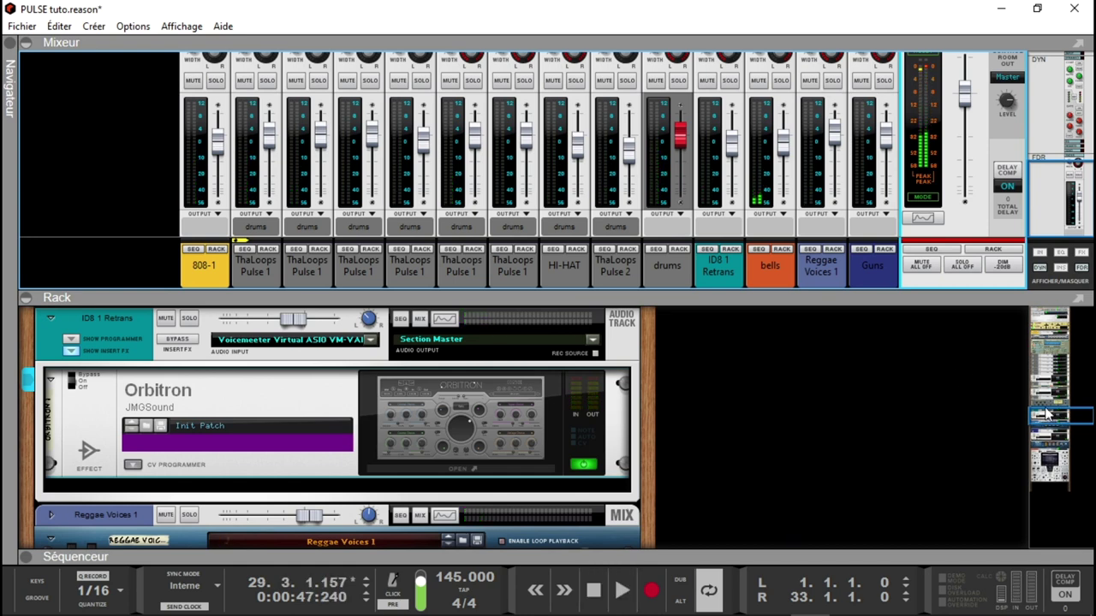
Go back to the ThaLoops Pulse 2 device in the rack and open its plugin interface
{"action": "mouse_move", "coordinate": [1052, 419]}
{"action": "left_mouse_down"}
{"action": "mouse_move", "coordinate": [1055, 463]}
{"action": "mouse_move", "coordinate": [1047, 401]}
{"action": "left_mouse_up"}
{"action": "left_click", "coordinate": [461, 454]}
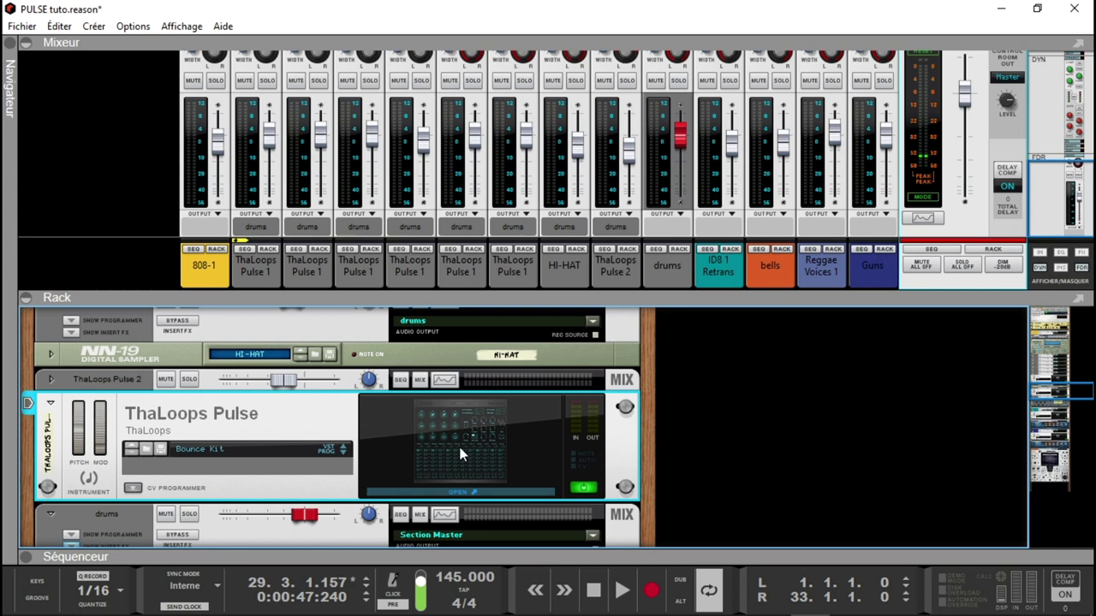